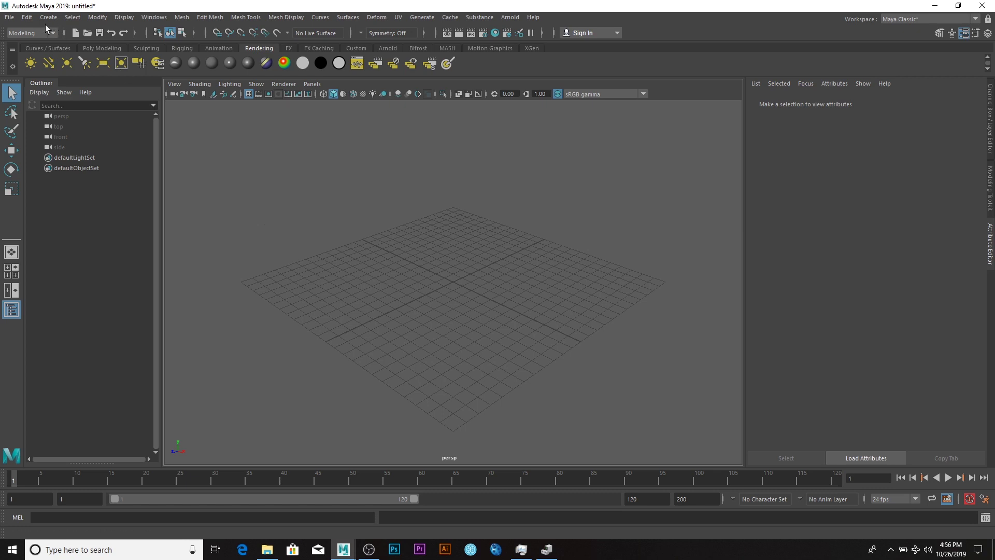
# - Create a polygon cube and scale it into a long box, about 15.75 in X, 4.81 in Y and 7.84 in Z
pyautogui.click(111, 46)
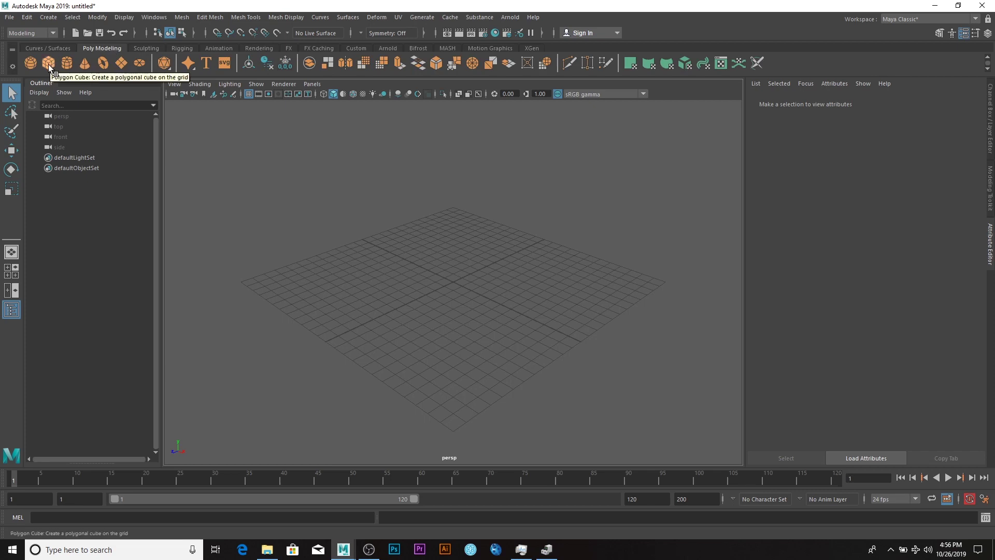
pyautogui.click(48, 64)
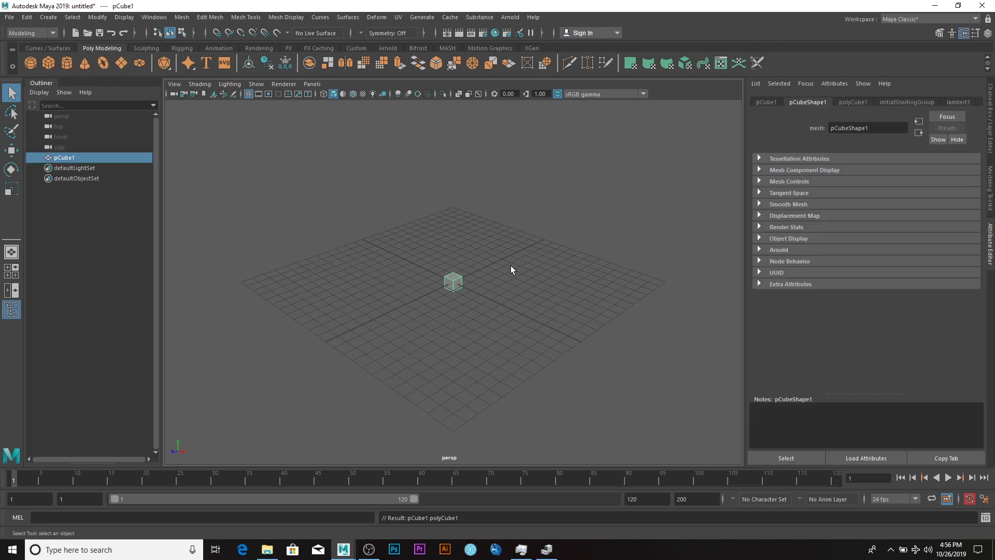
pyautogui.press('r')
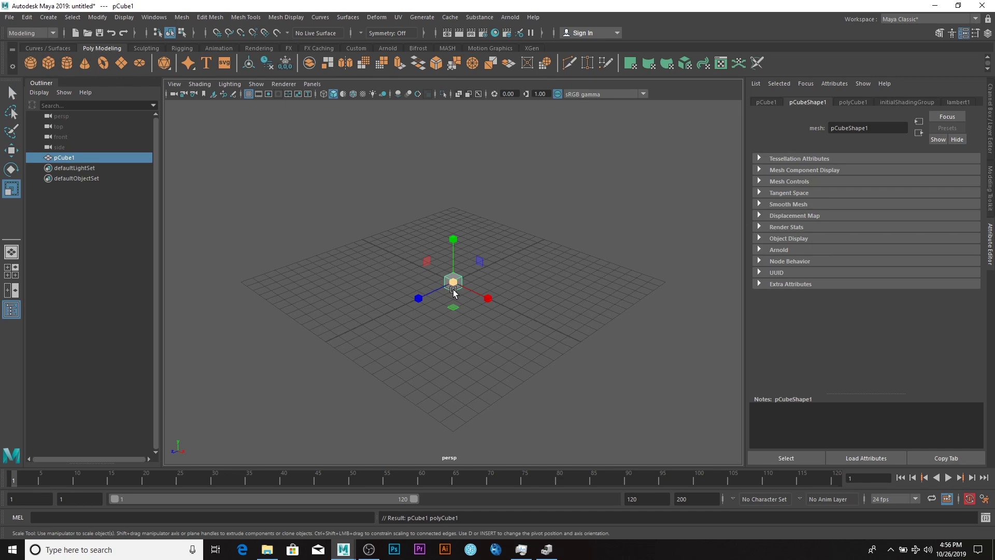
pyautogui.moveTo(454, 283); pyautogui.dragTo(562, 281)
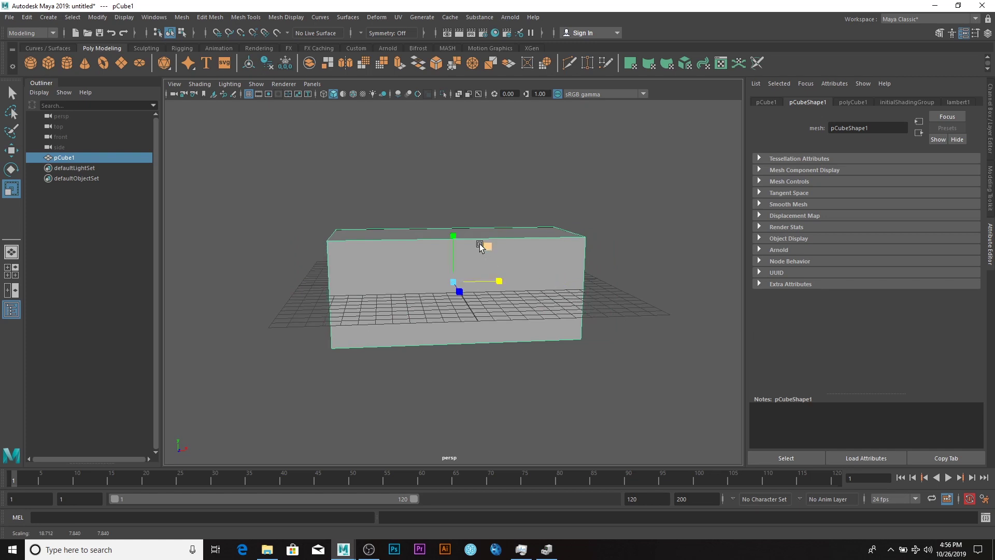
pyautogui.moveTo(456, 234); pyautogui.dragTo(457, 249)
pyautogui.keyDown('alt'); pyautogui.moveTo(534, 334); pyautogui.dragTo(507, 282); pyautogui.keyUp('alt')
pyautogui.moveTo(506, 282); pyautogui.dragTo(490, 273, button='right')
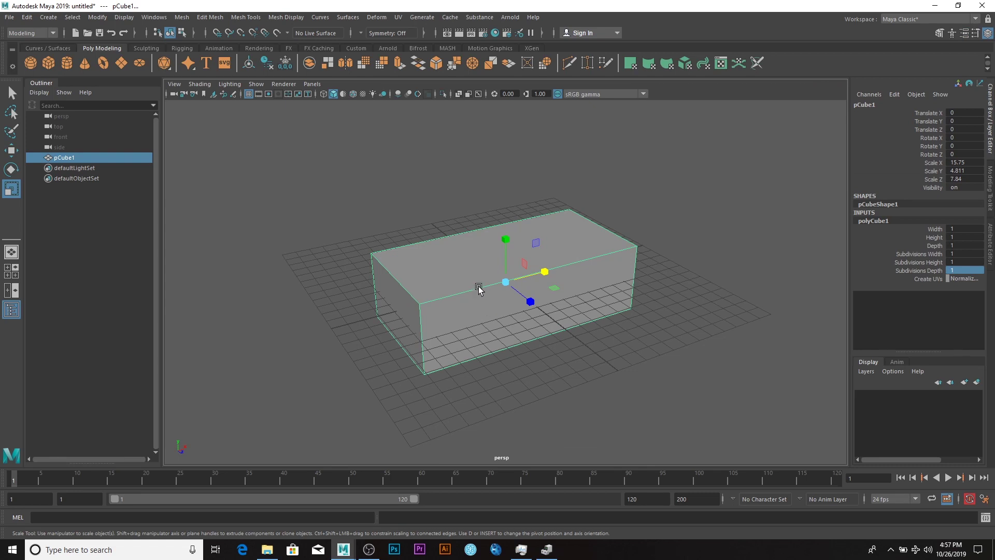
# - Insert two edge loops across the box using the Multiple edge loops option and scale them apart in X to near the short ends
pyautogui.keyDown('shift'); pyautogui.moveTo(476, 286); pyautogui.dragTo(417, 306, button='right'); pyautogui.keyUp('shift')
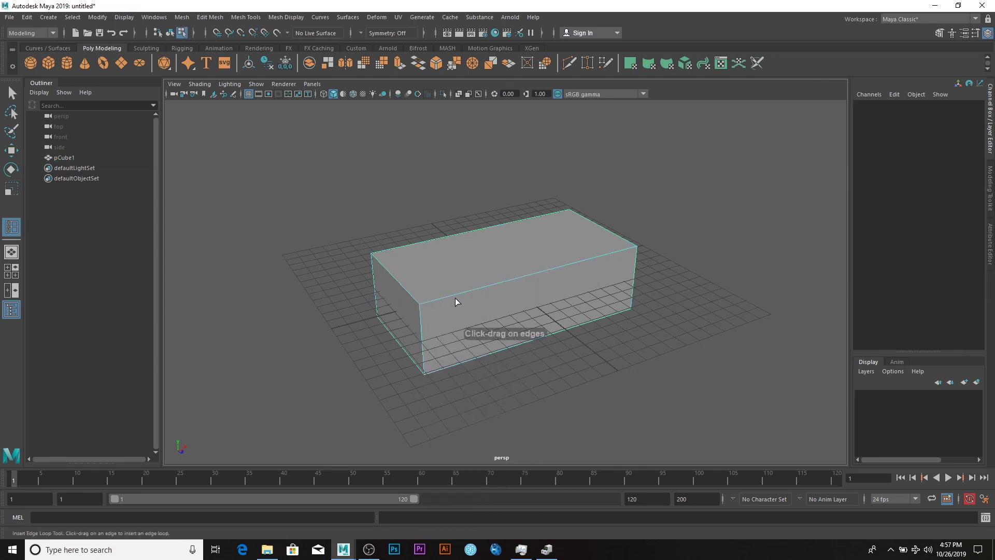
pyautogui.click(975, 32)
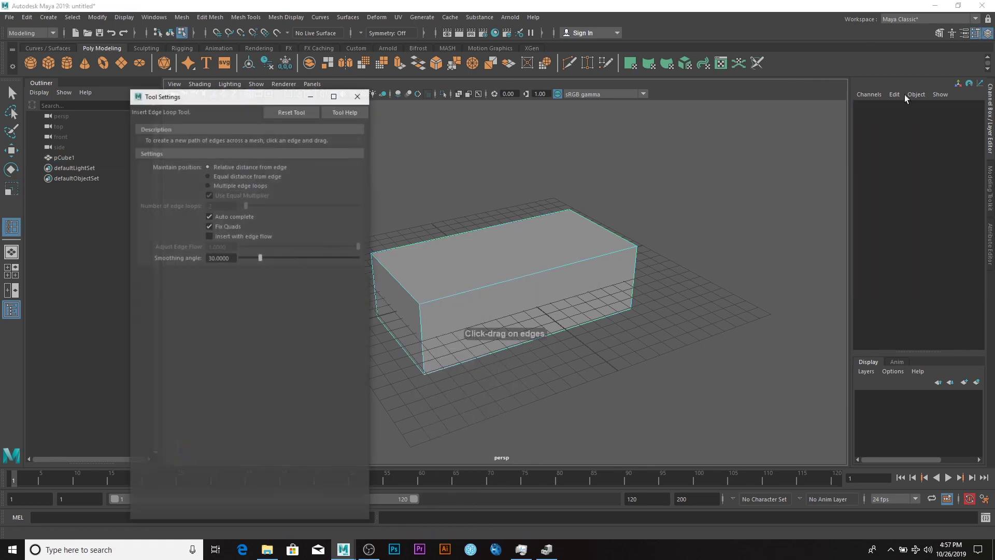
pyautogui.click(208, 185)
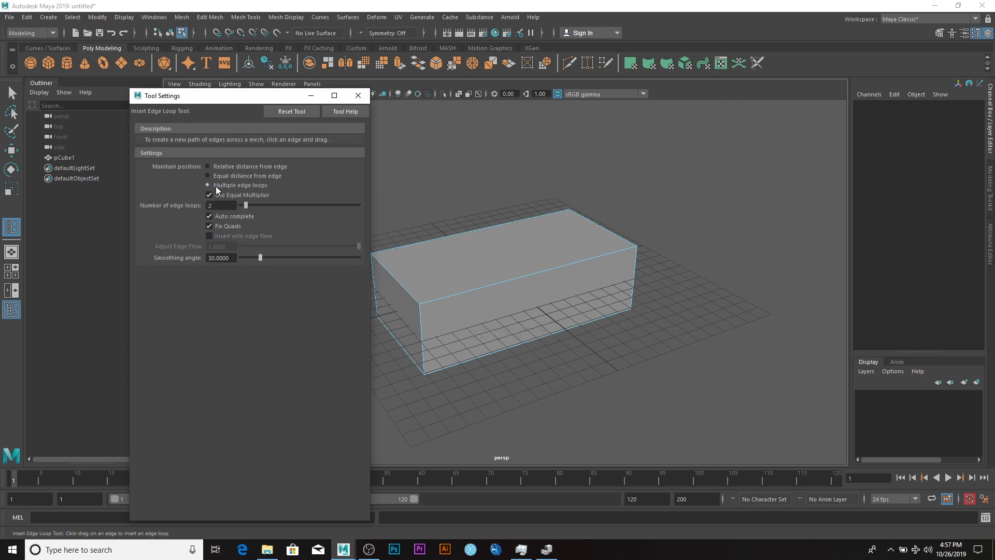
pyautogui.click(358, 95)
pyautogui.click(503, 282)
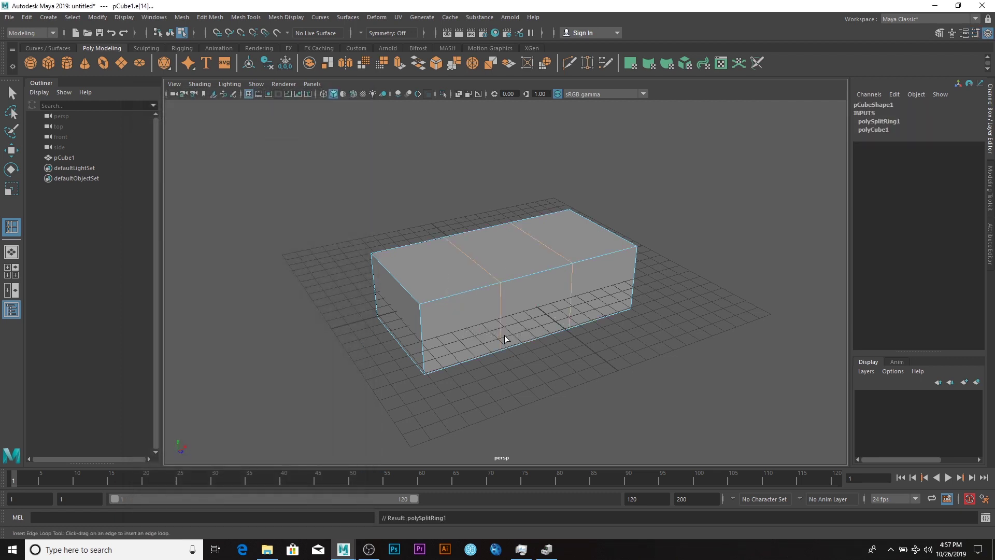
pyautogui.press('r')
pyautogui.moveTo(546, 273); pyautogui.dragTo(631, 265)
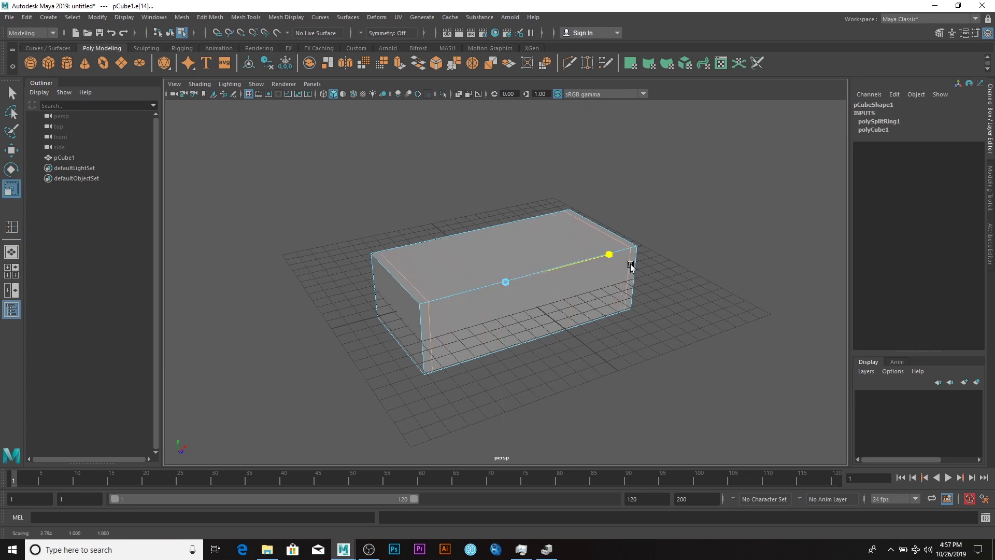
# - Insert two lengthwise edge loops along the box and scale them apart in Z to near the long sides
pyautogui.click(12, 226)
pyautogui.keyDown('alt'); pyautogui.moveTo(300, 296); pyautogui.dragTo(551, 344); pyautogui.keyUp('alt')
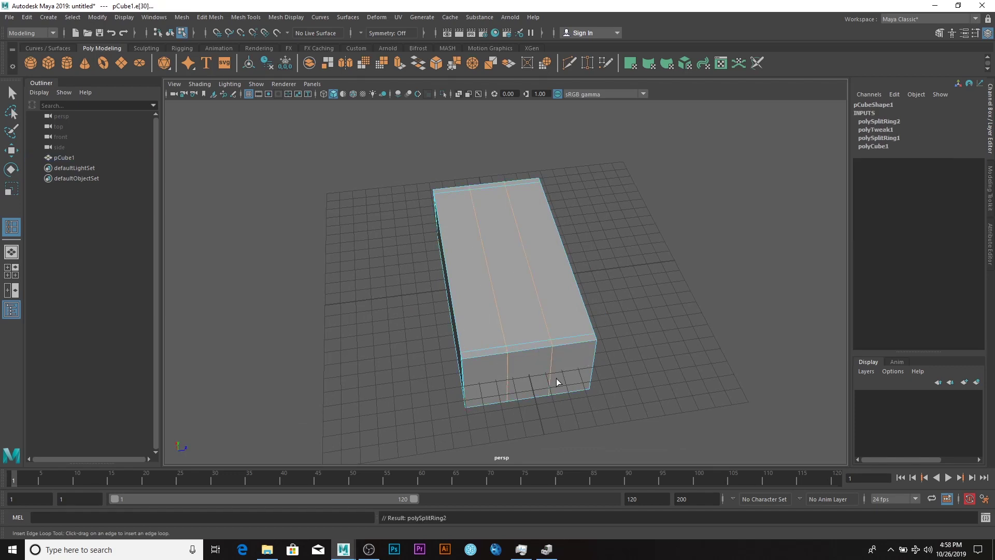
pyautogui.press('r')
pyautogui.moveTo(550, 276); pyautogui.dragTo(629, 286)
pyautogui.keyDown('alt'); pyautogui.moveTo(575, 417); pyautogui.dragTo(463, 407); pyautogui.keyUp('alt')
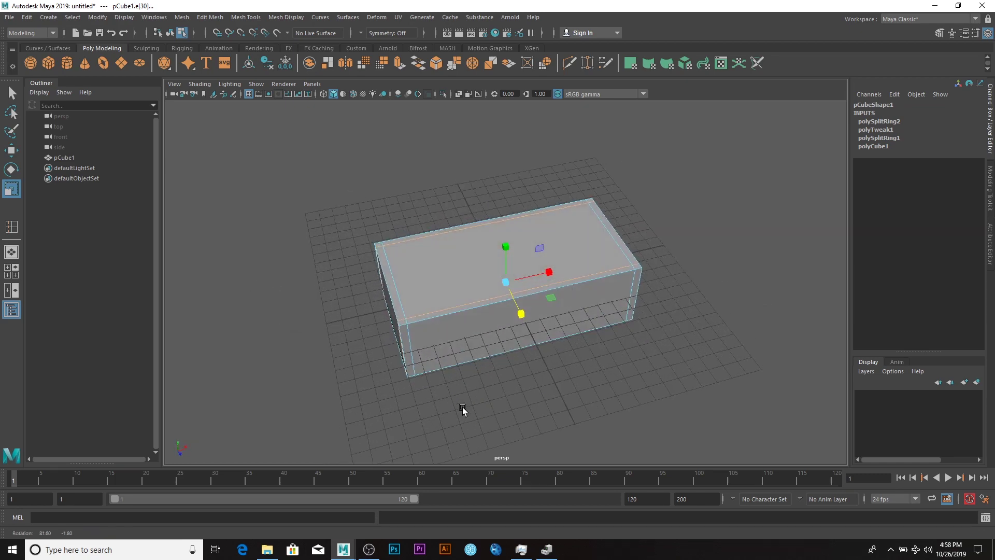
# - Delete the large inner faces on the top and bottom of the box to open it through
pyautogui.rightClick(457, 264)
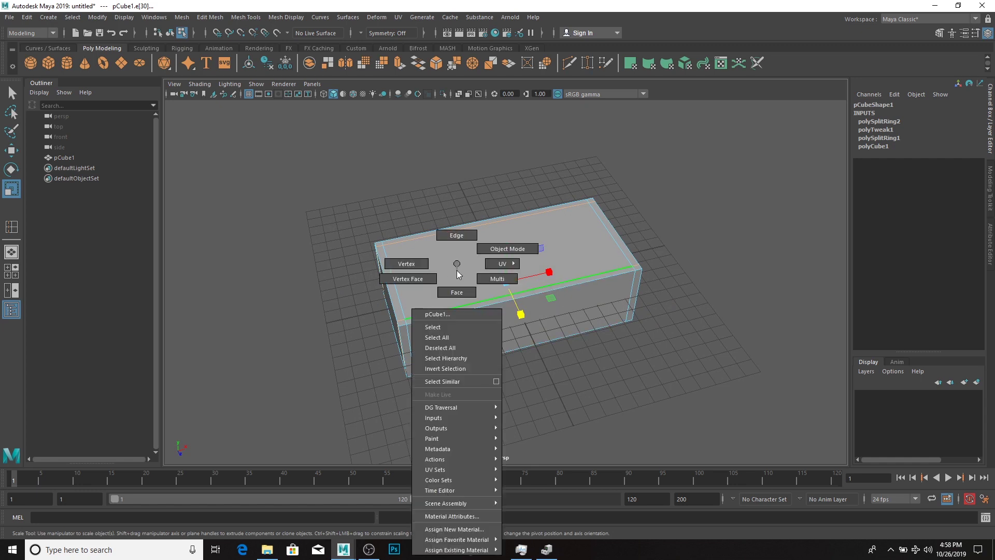
pyautogui.click(457, 291)
pyautogui.click(466, 276)
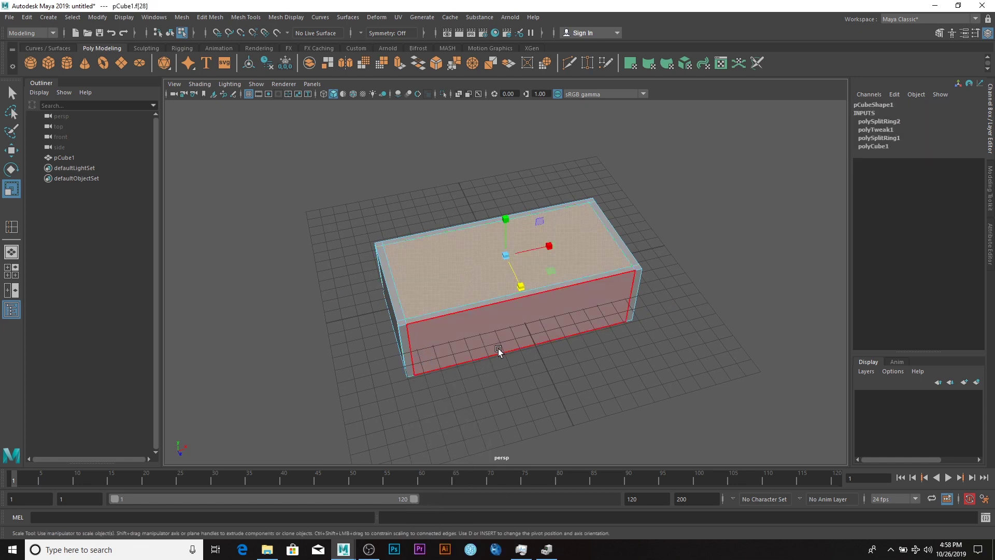
pyautogui.press('Delete')
pyautogui.keyDown('alt'); pyautogui.moveTo(518, 407); pyautogui.dragTo(511, 302); pyautogui.keyUp('alt')
pyautogui.click(511, 304)
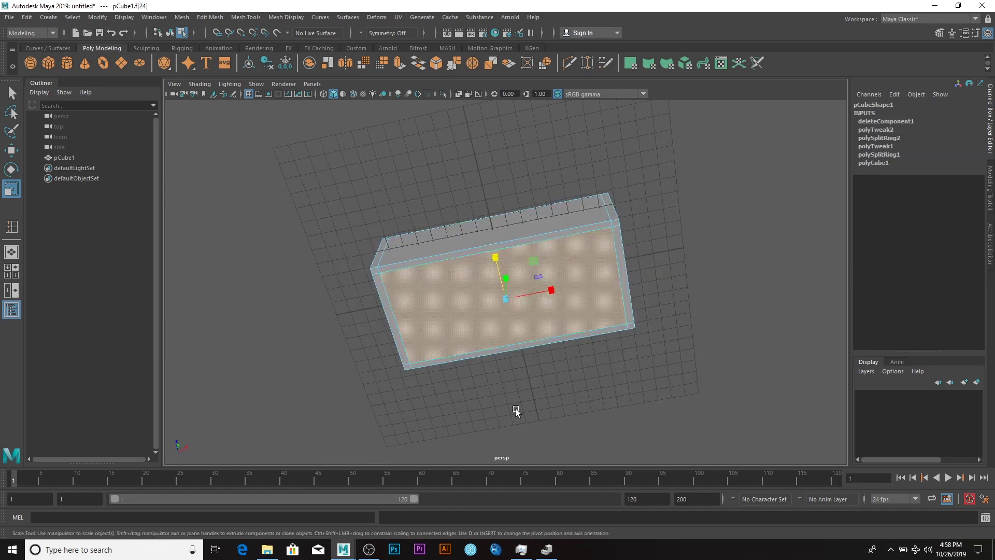
pyautogui.press('Delete')
pyautogui.keyDown('alt'); pyautogui.moveTo(498, 356); pyautogui.dragTo(500, 309); pyautogui.keyUp('alt')
# - Bridge the top and bottom openings of the box to form inner walls and return to object selection
pyautogui.moveTo(524, 264); pyautogui.dragTo(578, 251, button='right')
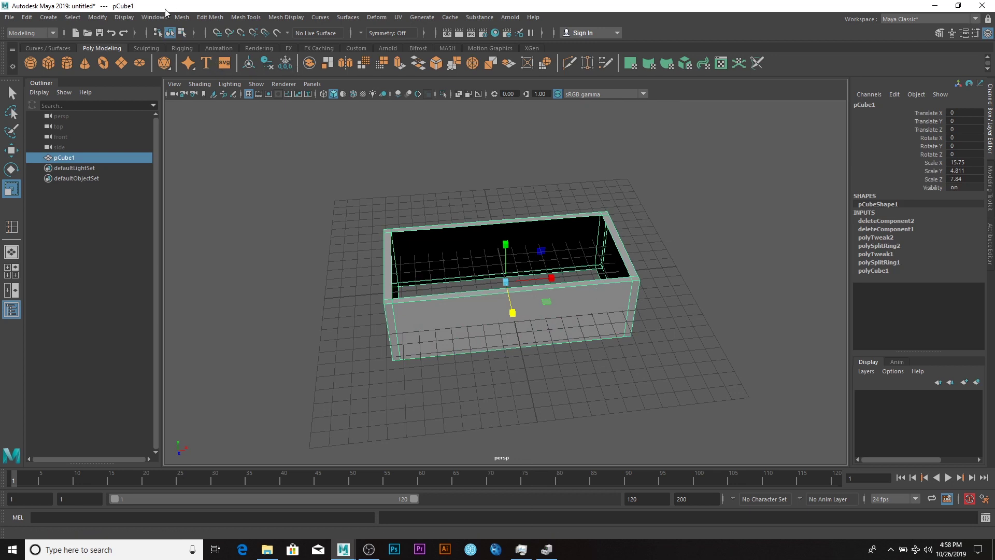
pyautogui.click(210, 20)
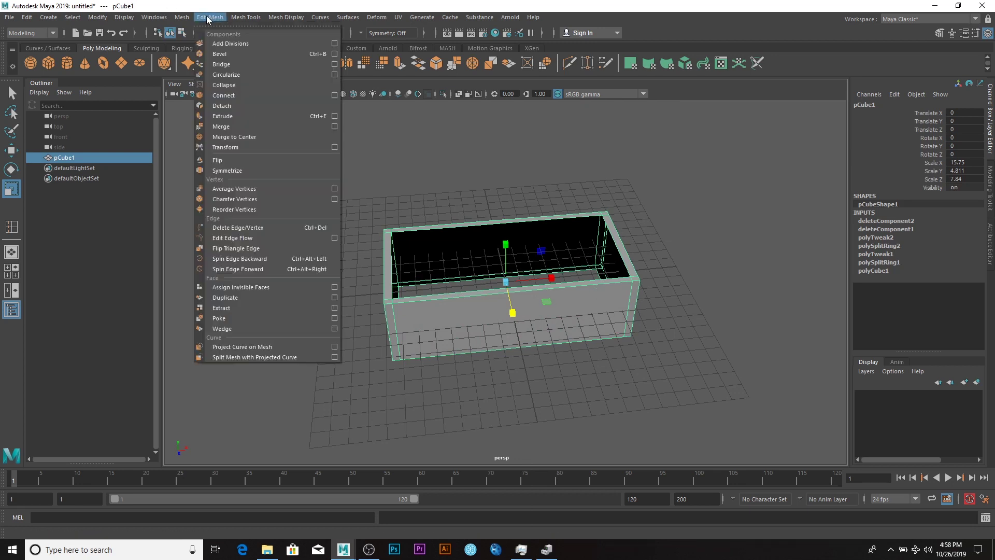
pyautogui.click(234, 63)
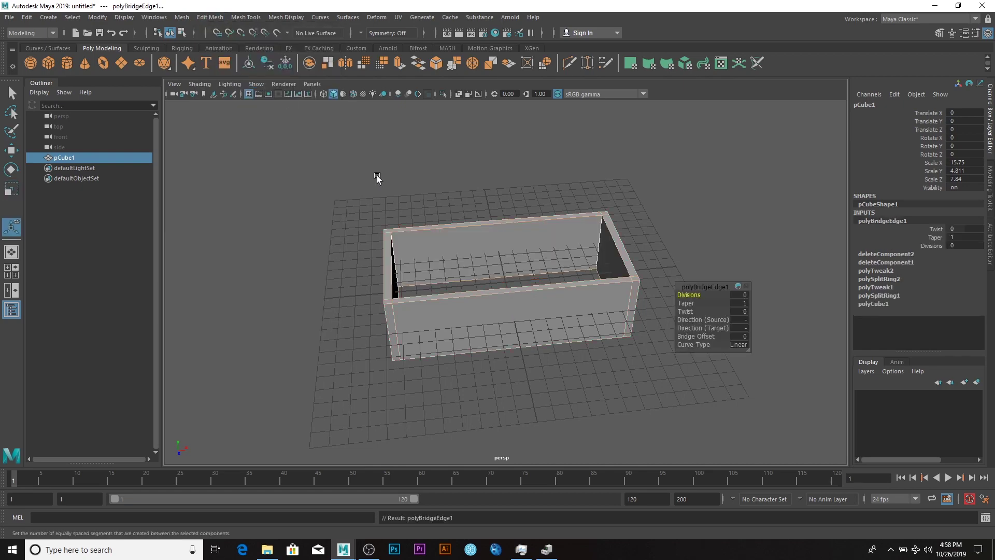
pyautogui.keyDown('alt'); pyautogui.moveTo(583, 329); pyautogui.dragTo(560, 262); pyautogui.keyUp('alt')
pyautogui.moveTo(561, 261); pyautogui.dragTo(590, 244, button='right')
pyautogui.press('q')
pyautogui.click(677, 344)
pyautogui.keyDown('alt'); pyautogui.moveTo(677, 344); pyautogui.dragTo(372, 365); pyautogui.keyUp('alt')
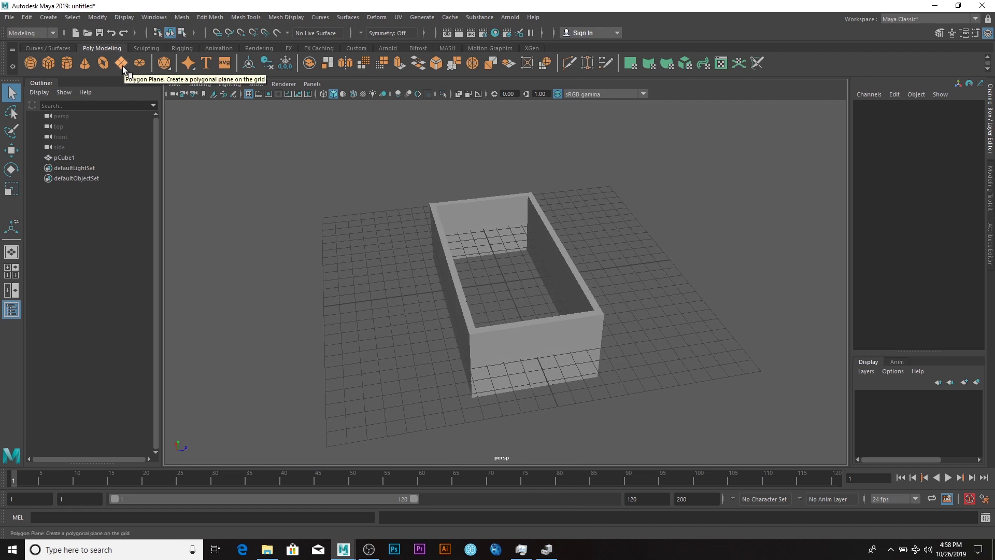
# - Insert two horizontal edge loops around the inner walls and scale them apart in Y to near the top and bottom rims
pyautogui.click(488, 241)
pyautogui.keyDown('alt'); pyautogui.moveTo(545, 327); pyautogui.dragTo(463, 318); pyautogui.keyUp('alt')
pyautogui.moveTo(452, 314); pyautogui.dragTo(489, 255, button='right')
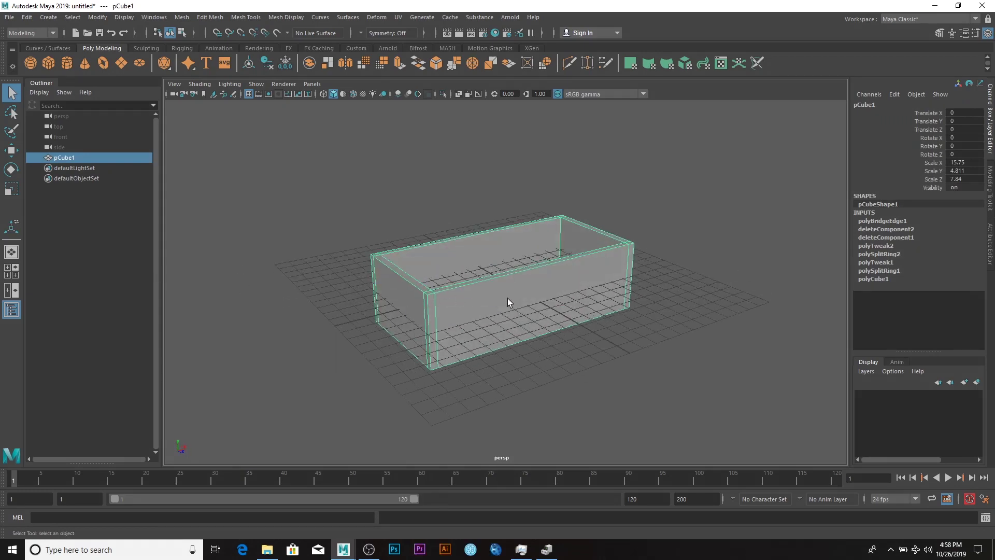
pyautogui.keyDown('shift'); pyautogui.moveTo(508, 296); pyautogui.dragTo(453, 302, button='right'); pyautogui.keyUp('shift')
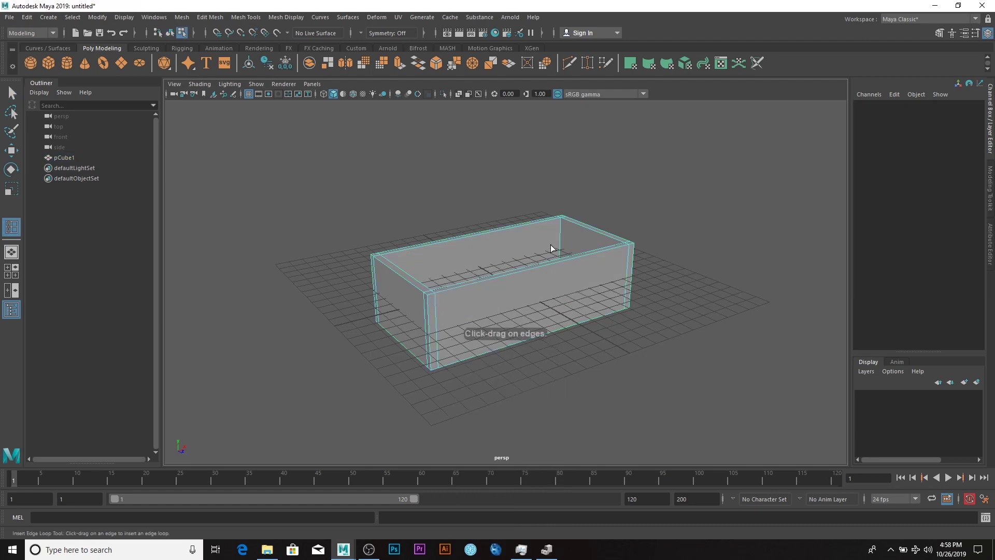
pyautogui.moveTo(560, 237); pyautogui.dragTo(562, 228)
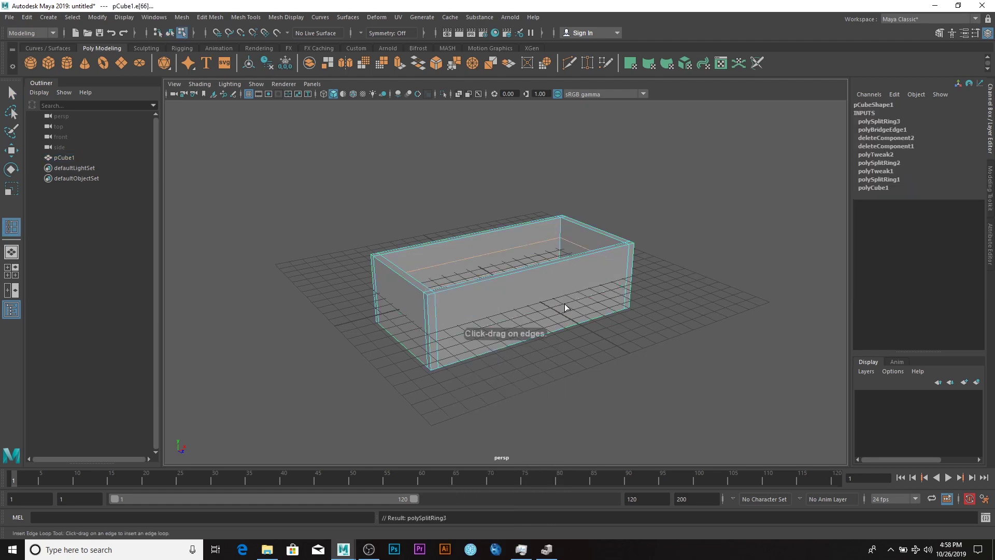
pyautogui.keyDown('alt'); pyautogui.moveTo(434, 301); pyautogui.dragTo(424, 321); pyautogui.keyUp('alt')
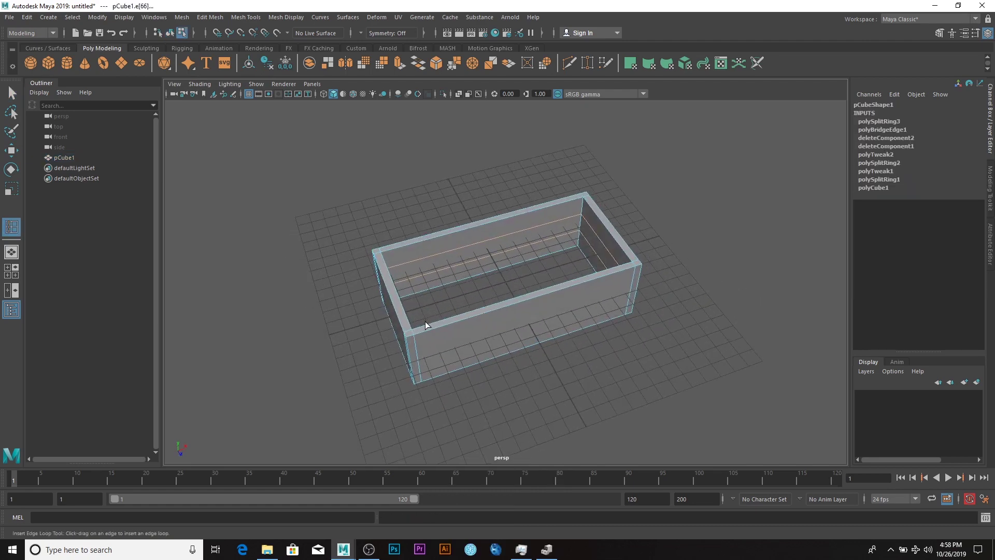
pyautogui.press('r')
pyautogui.moveTo(506, 246); pyautogui.dragTo(484, 188)
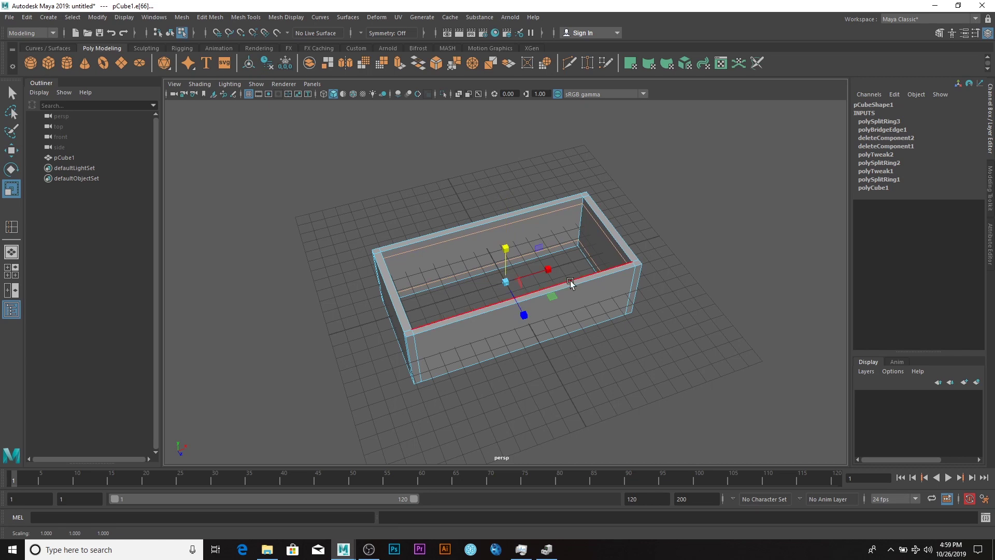
# - Extrude the ring of four inner wall faces slightly inward, leaving narrow lips along the top and bottom rims
pyautogui.moveTo(574, 223); pyautogui.dragTo(568, 245, button='right')
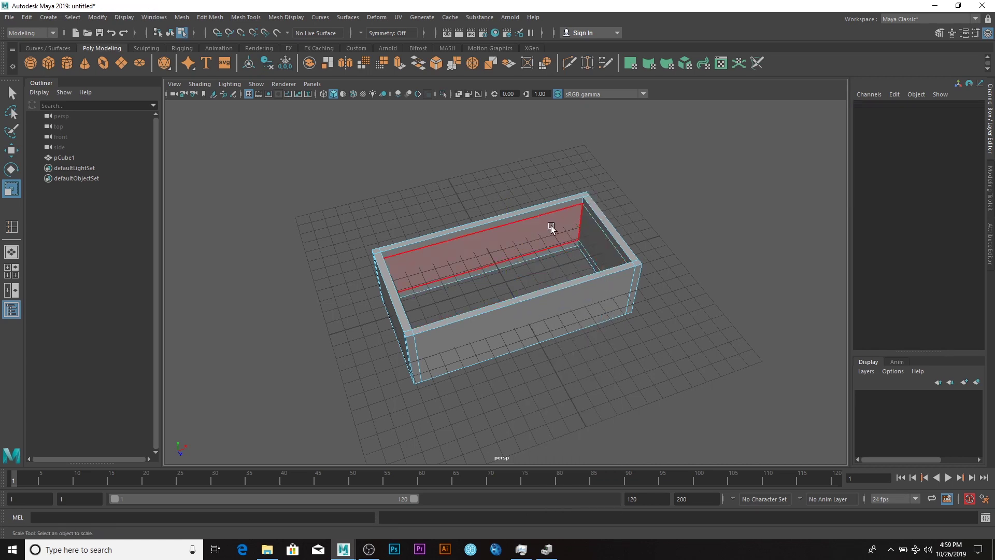
pyautogui.click(551, 225)
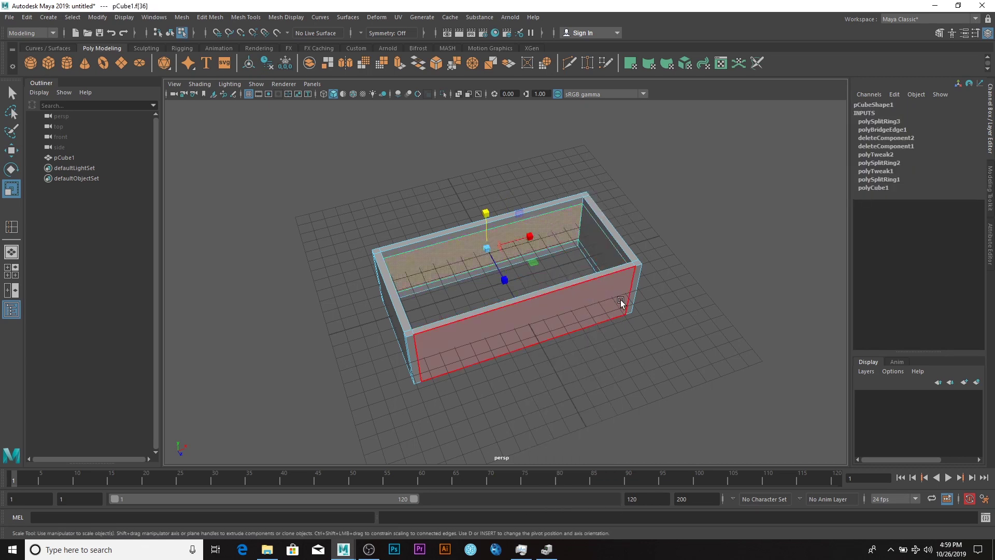
pyautogui.keyDown('shift'); pyautogui.click(599, 239); pyautogui.keyUp('shift')
pyautogui.keyDown('alt'); pyautogui.moveTo(637, 327); pyautogui.dragTo(506, 162); pyautogui.keyUp('alt')
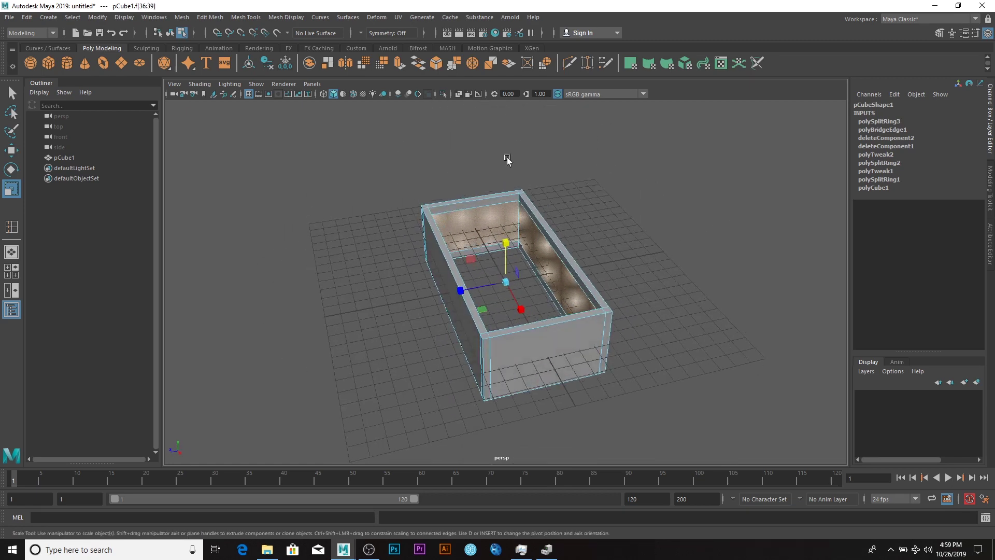
pyautogui.click(398, 62)
pyautogui.moveTo(524, 280); pyautogui.dragTo(517, 290)
pyautogui.moveTo(461, 220); pyautogui.dragTo(430, 199, button='right')
pyautogui.click(593, 164)
pyautogui.keyDown('alt'); pyautogui.moveTo(480, 329); pyautogui.dragTo(410, 266); pyautogui.keyUp('alt')
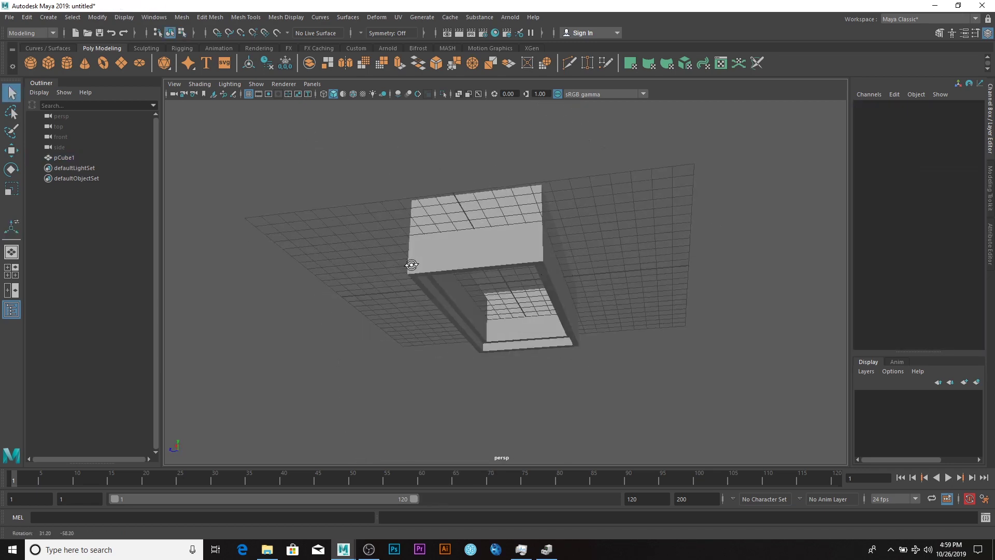
# - Create a polygon plane with its width and height subdivisions both set to 1
pyautogui.click(120, 63)
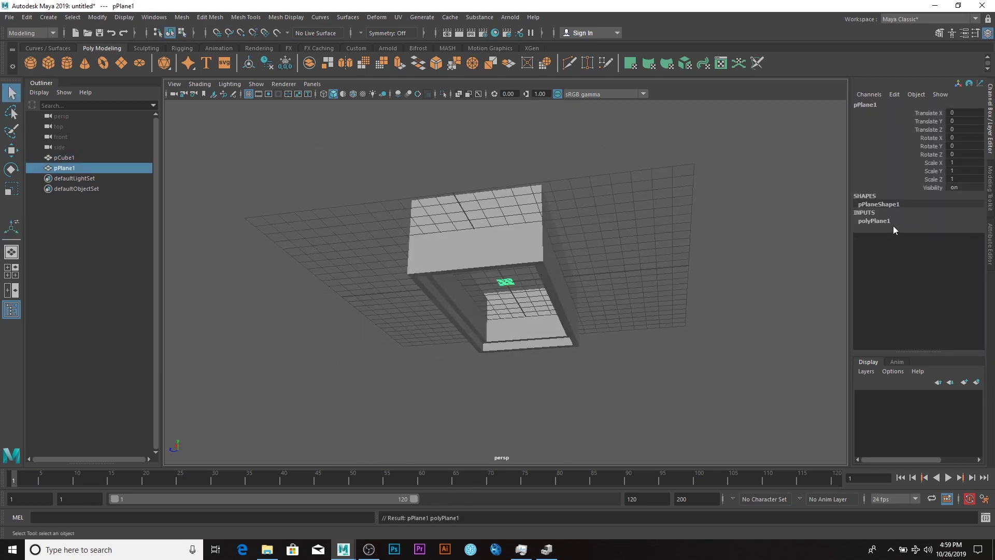
pyautogui.click(886, 223)
pyautogui.click(977, 246)
pyautogui.doubleClick(974, 253)
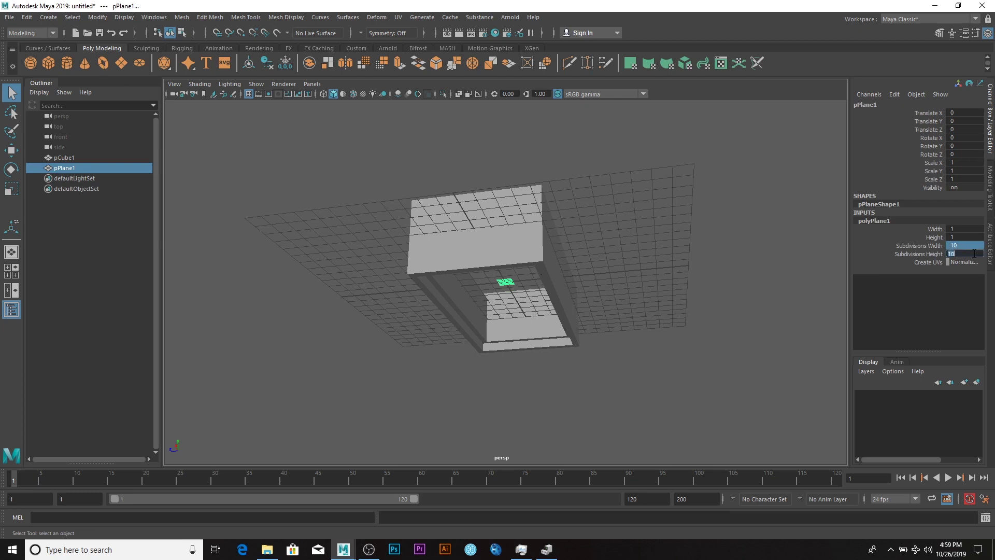
pyautogui.press('Return')
# - In the wireframe top view, move the plane's vertices on both short sides outward to the frame's middle edge lines in X
pyautogui.press('space')
pyautogui.press('space')
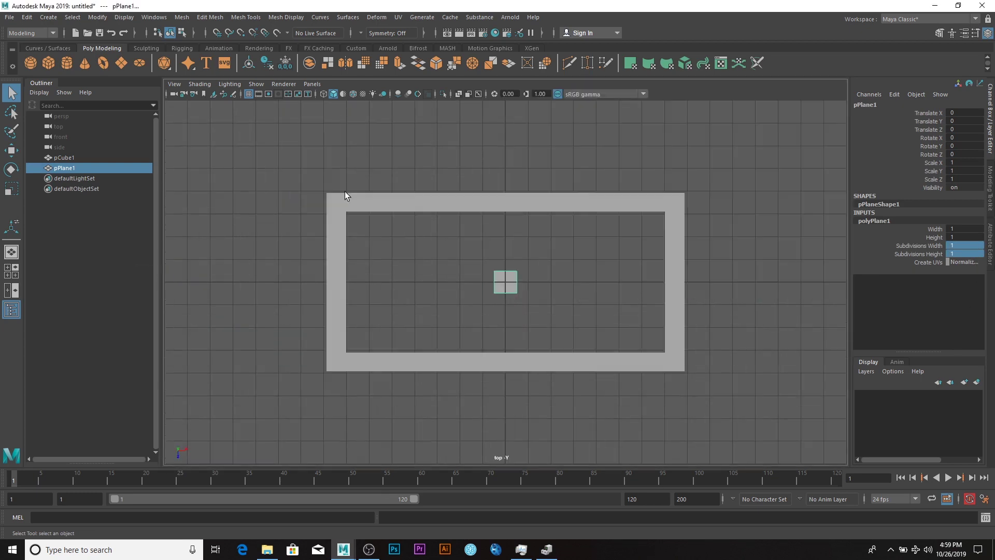
pyautogui.click(325, 95)
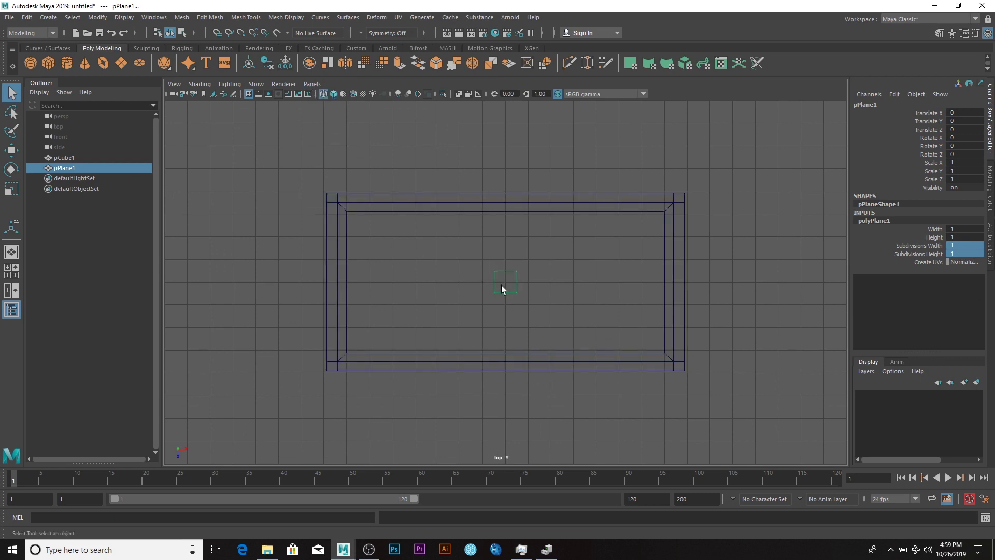
pyautogui.moveTo(515, 293); pyautogui.dragTo(468, 265, button='right')
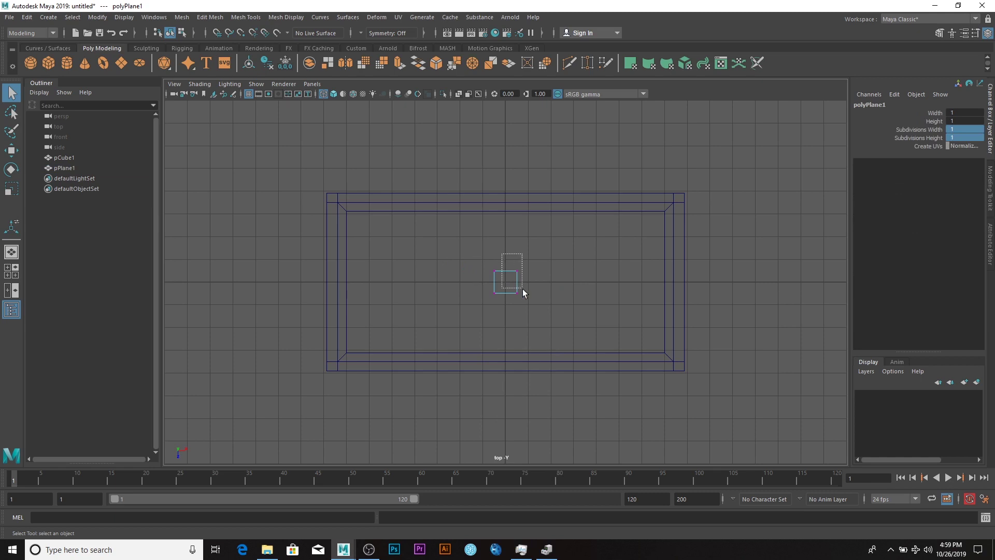
pyautogui.moveTo(548, 254); pyautogui.dragTo(501, 322)
pyautogui.press('w')
pyautogui.moveTo(558, 282); pyautogui.dragTo(661, 289)
pyautogui.moveTo(498, 254); pyautogui.dragTo(580, 346)
pyautogui.moveTo(558, 287); pyautogui.dragTo(725, 284)
pyautogui.moveTo(465, 249); pyautogui.dragTo(498, 337)
pyautogui.moveTo(544, 284); pyautogui.dragTo(392, 324)
# - Move the plane's vertices on both long sides outward in Z to the frame's middle edge lines and return to object mode
pyautogui.moveTo(321, 249); pyautogui.dragTo(705, 279)
pyautogui.moveTo(505, 326); pyautogui.dragTo(487, 257)
pyautogui.moveTo(734, 322); pyautogui.dragTo(182, 289)
pyautogui.moveTo(755, 326); pyautogui.dragTo(121, 258)
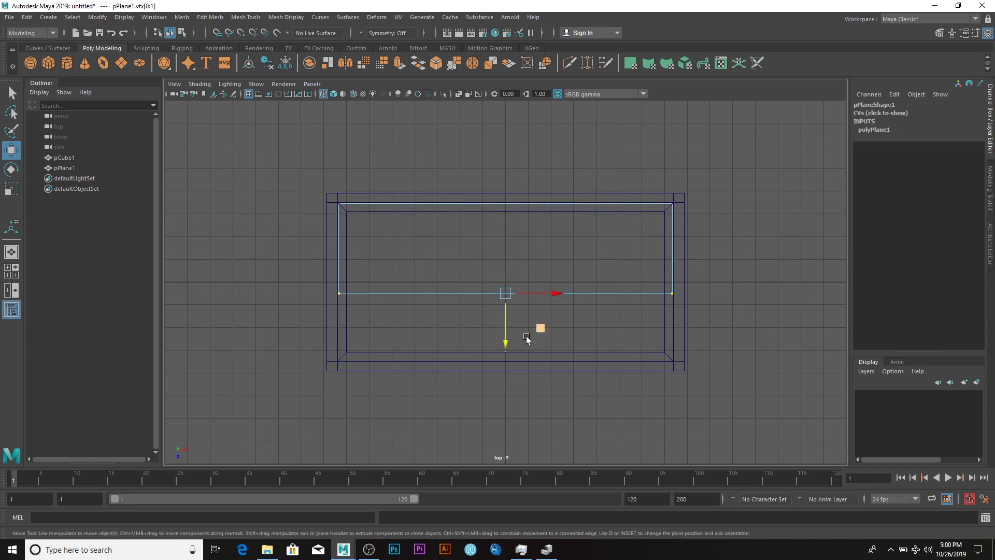
pyautogui.moveTo(506, 344); pyautogui.dragTo(507, 406)
pyautogui.moveTo(608, 263); pyautogui.dragTo(682, 248, button='right')
# - In the wireframe front view, raise the plane in Y to about 1.985, inside the frame's upper lip
pyautogui.press('space')
pyautogui.press('space')
pyautogui.keyDown('alt'); pyautogui.moveTo(615, 284); pyautogui.dragTo(583, 321); pyautogui.keyUp('alt')
pyautogui.press('space')
pyautogui.press('space')
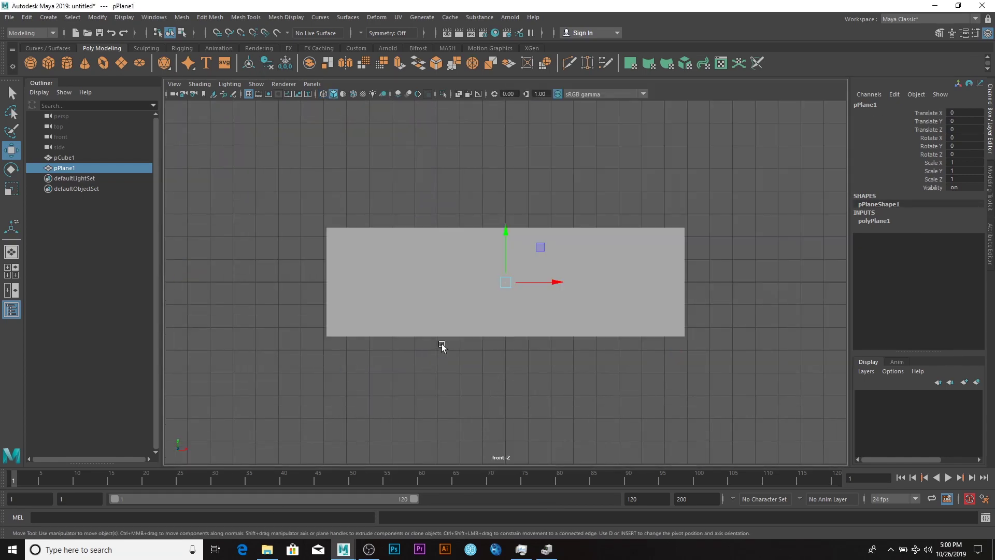
pyautogui.click(323, 95)
pyautogui.moveTo(513, 224); pyautogui.dragTo(503, 183)
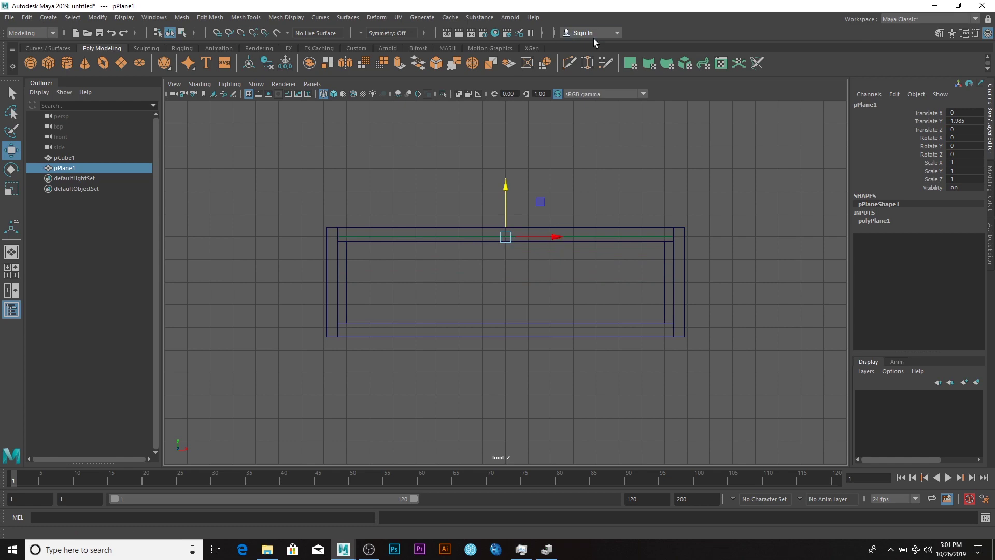
# - Extrude the plane's face upward with a Local Translate Z of about 0.247 to give it thickness
pyautogui.click(400, 64)
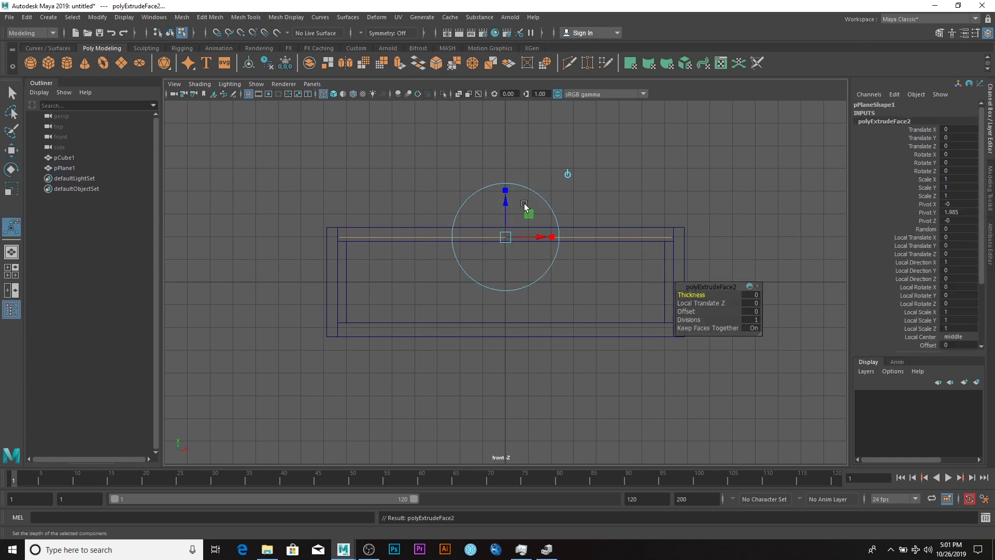
pyautogui.press('space')
pyautogui.press('space')
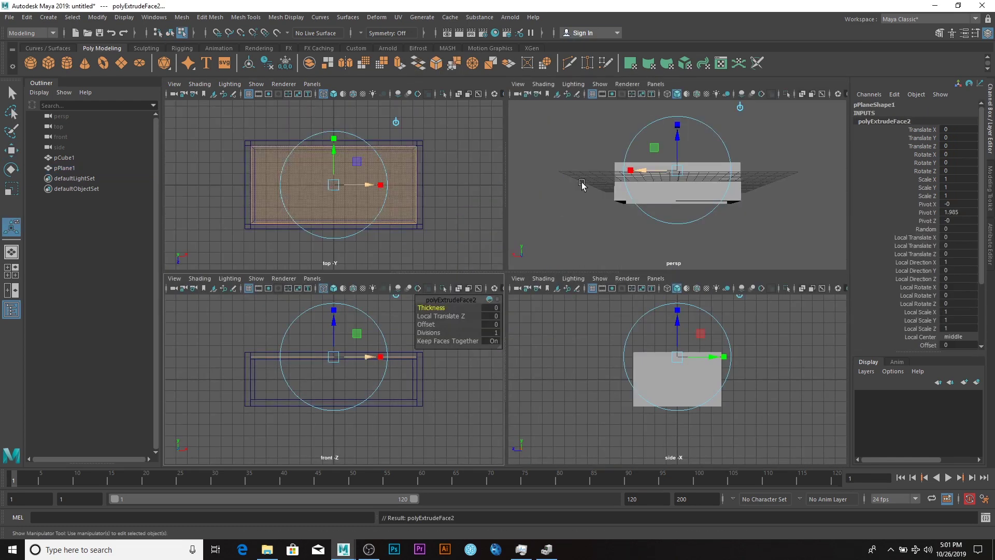
pyautogui.keyDown('alt'); pyautogui.moveTo(657, 247); pyautogui.dragTo(642, 291); pyautogui.keyUp('alt')
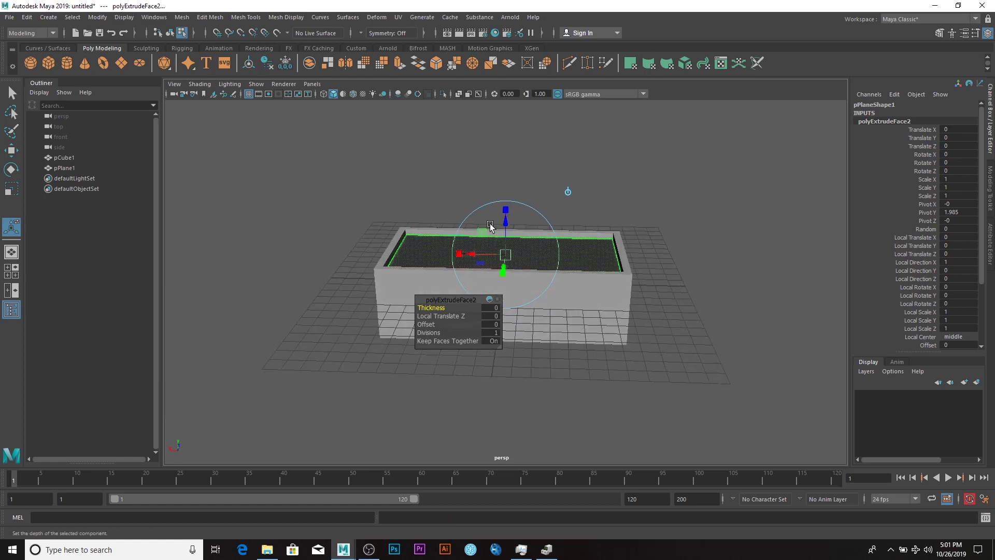
pyautogui.moveTo(506, 220); pyautogui.dragTo(551, 253)
# - In the front view, slightly reduce the plane's extrusion height and return to object mode
pyautogui.press('space')
pyautogui.press('space')
pyautogui.press('space')
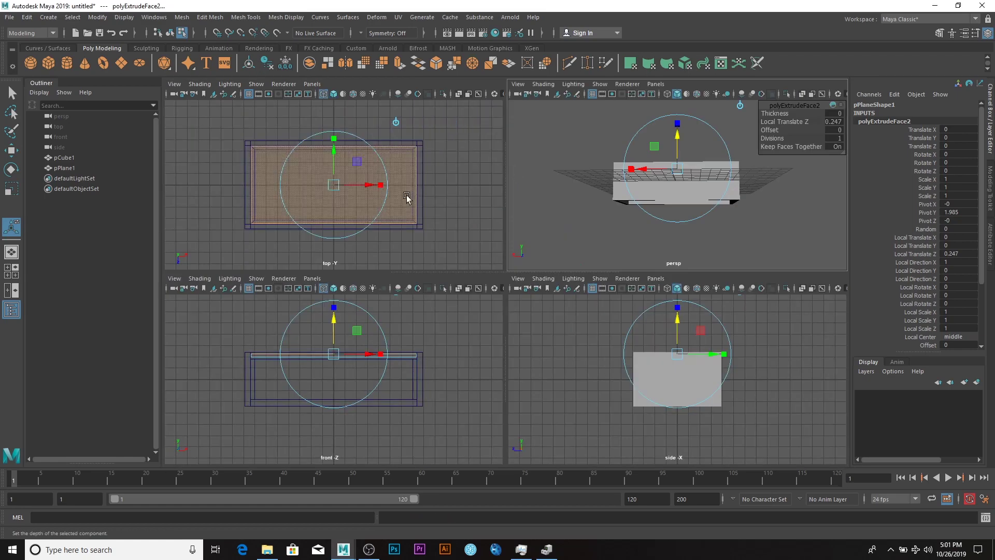
pyautogui.press('space')
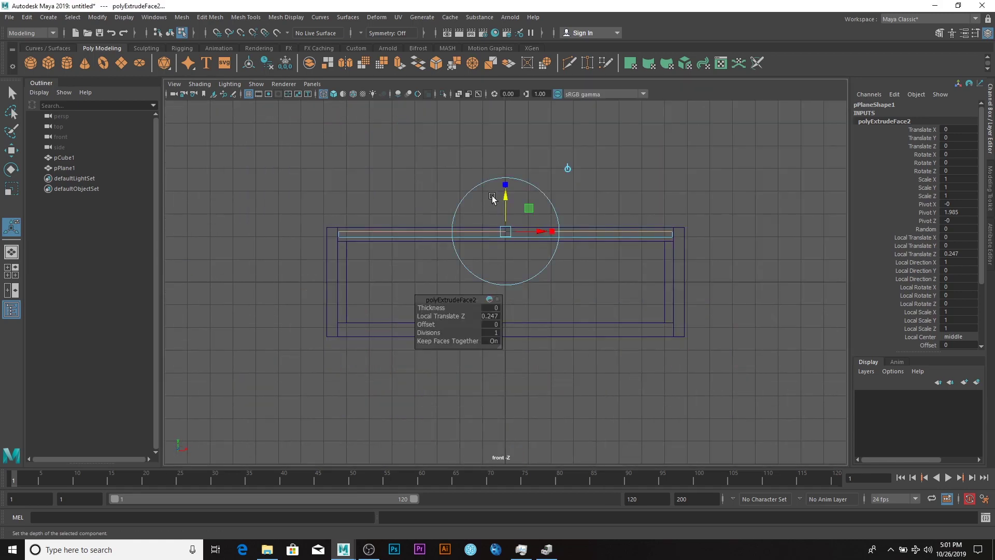
pyautogui.moveTo(505, 199); pyautogui.dragTo(505, 203)
pyautogui.rightClick(598, 230)
pyautogui.moveTo(598, 230); pyautogui.dragTo(648, 215, button='right')
pyautogui.click(675, 187)
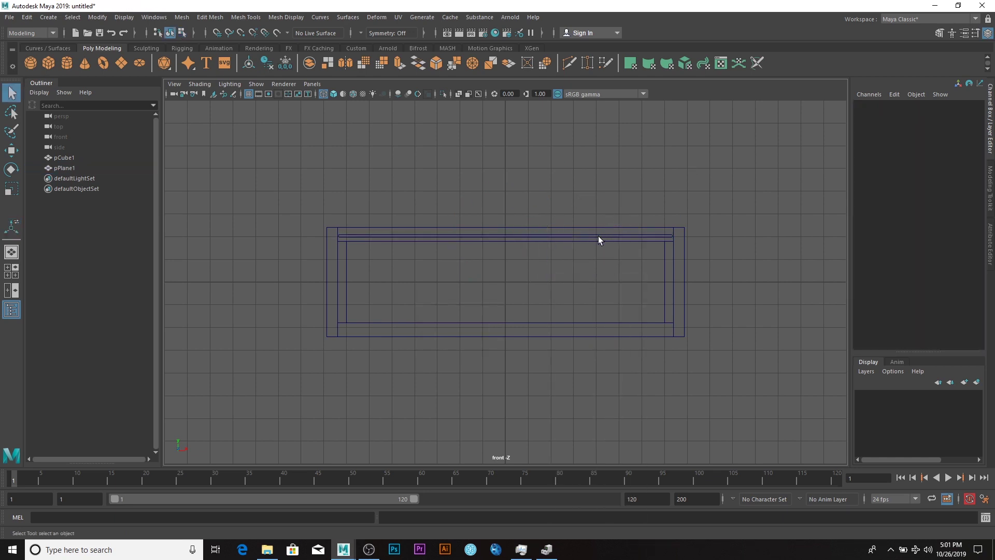
# - Duplicate the thickened panel and move the copy straight down in Y to the bottom of the box frame
pyautogui.click(598, 238)
pyautogui.hotkey('ctrl', 'd')
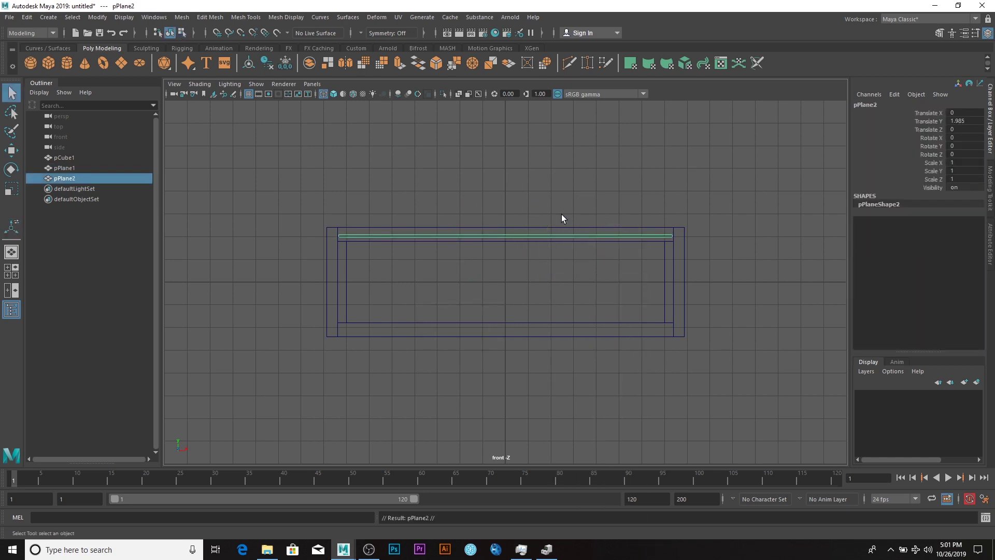
pyautogui.press('w')
pyautogui.moveTo(506, 190); pyautogui.dragTo(510, 276)
pyautogui.press('space')
pyautogui.press('space')
pyautogui.keyDown('alt'); pyautogui.moveTo(627, 236); pyautogui.dragTo(591, 240); pyautogui.keyUp('alt')
# - Try the Insert Edge Loop tool on the box, undo the trial loops, and set it to Relative distance from edge
pyautogui.click(591, 240)
pyautogui.click(620, 285)
pyautogui.keyDown('alt'); pyautogui.moveTo(540, 311); pyautogui.dragTo(382, 271); pyautogui.keyUp('alt')
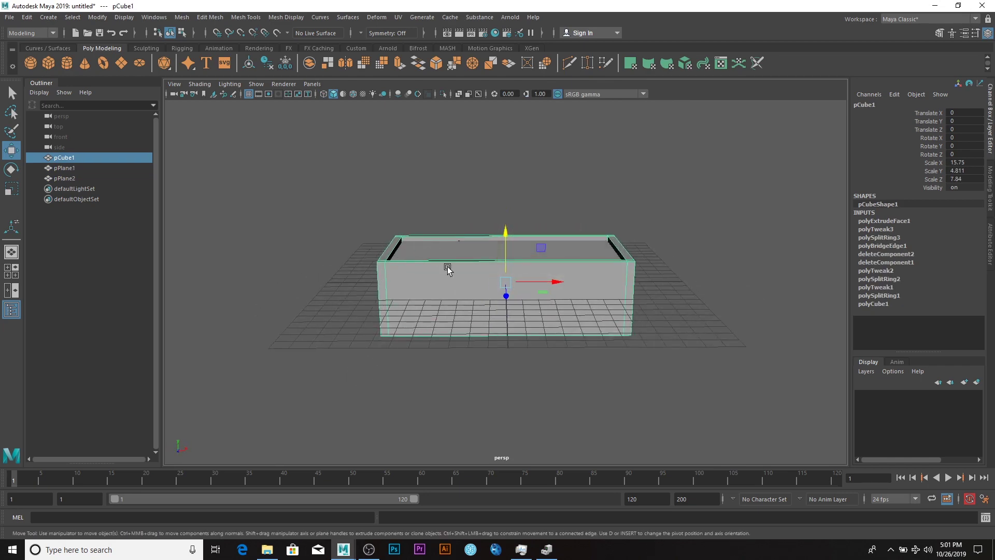
pyautogui.keyDown('shift'); pyautogui.moveTo(404, 272); pyautogui.dragTo(347, 291, button='right'); pyautogui.keyUp('shift')
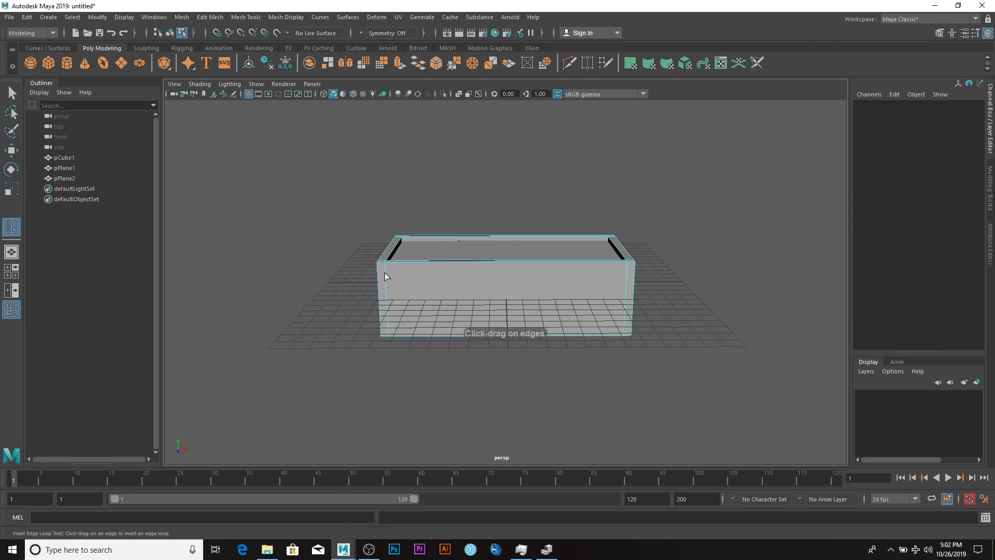
pyautogui.moveTo(384, 268); pyautogui.dragTo(391, 283)
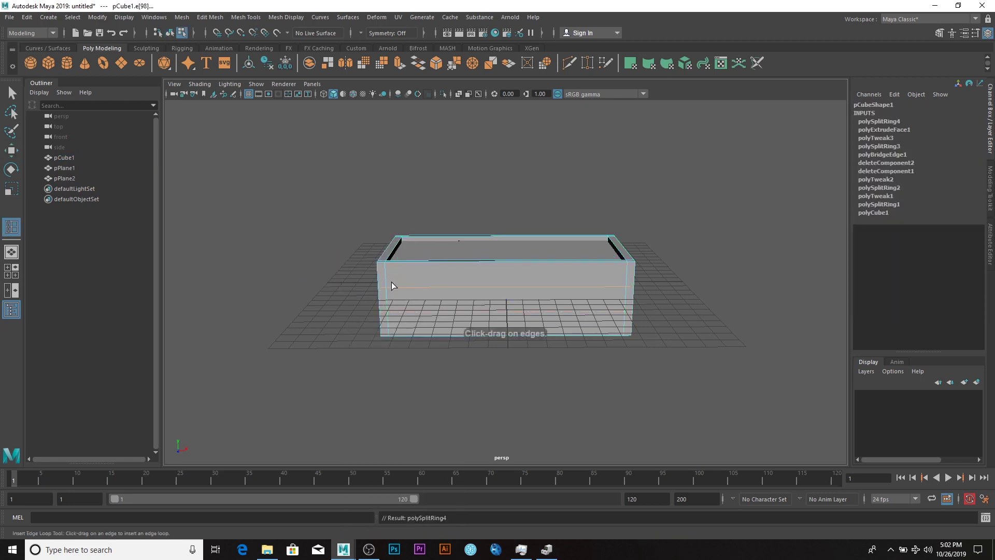
pyautogui.hotkey('ctrl', 'z')
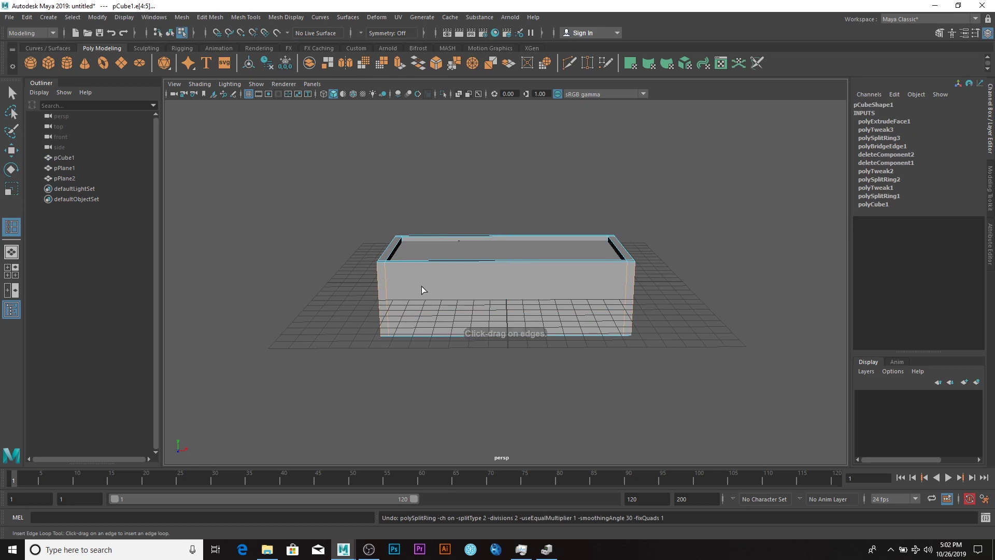
pyautogui.click(976, 34)
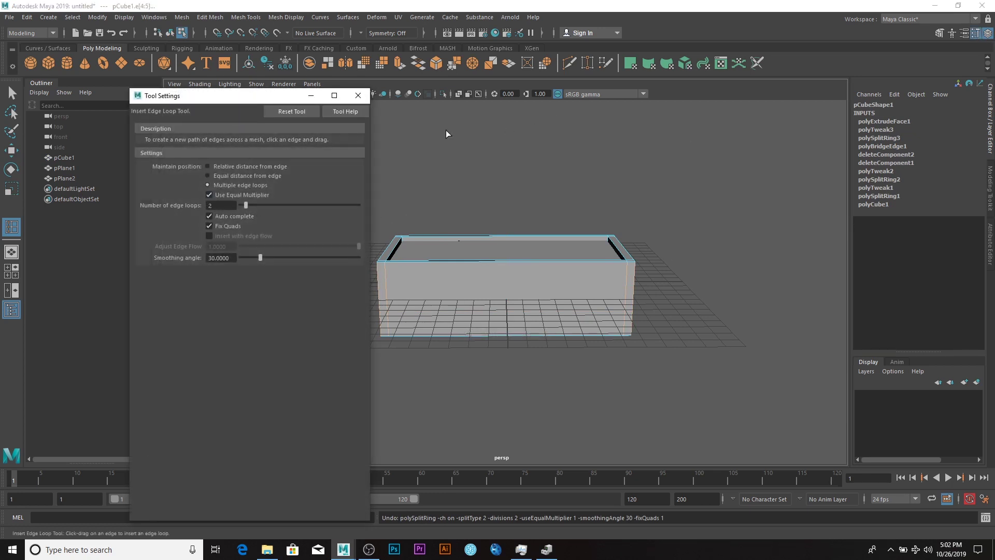
pyautogui.click(223, 165)
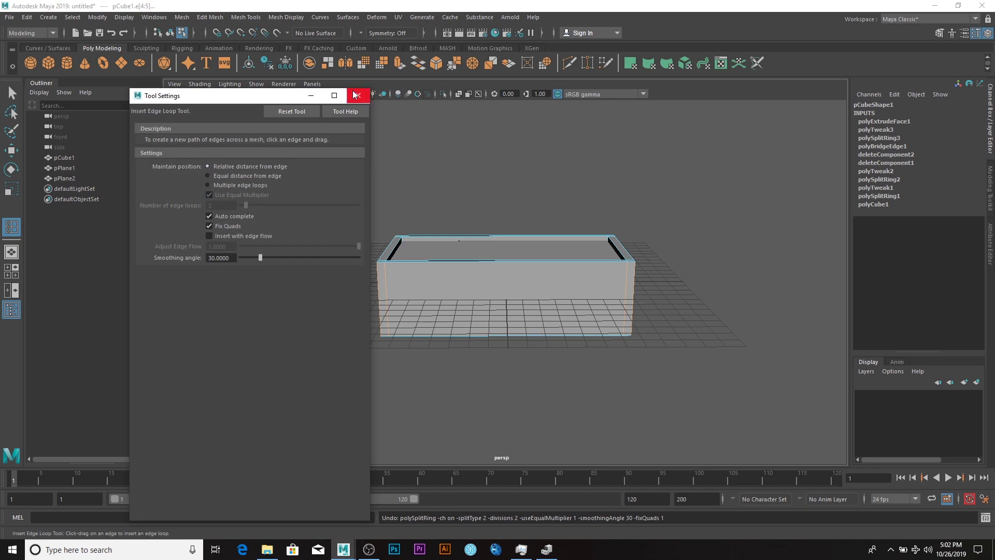
pyautogui.click(357, 95)
# - Insert edge loops close to the outer walls' top and bottom rims and the inner upper lip, and preview the smoothed box
pyautogui.moveTo(387, 268); pyautogui.dragTo(389, 266)
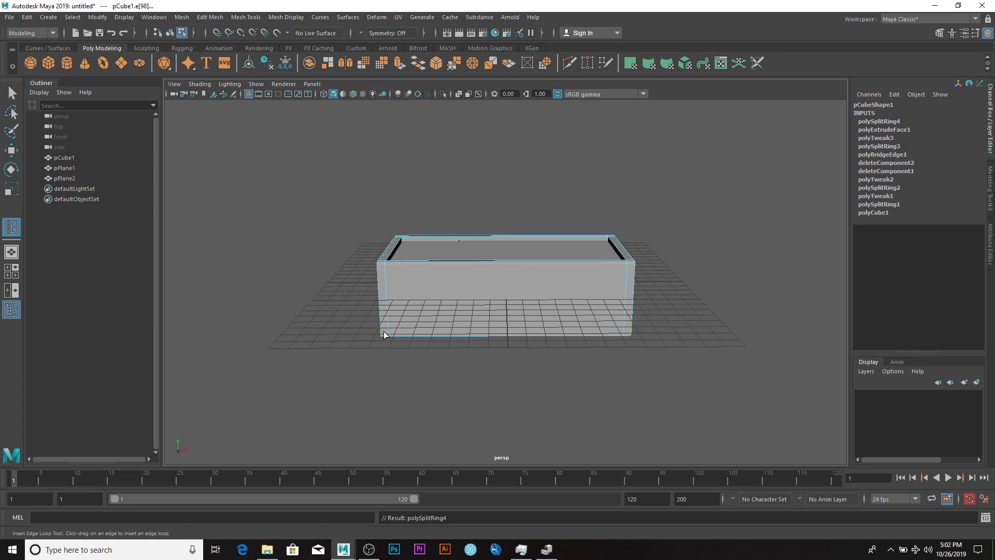
pyautogui.moveTo(379, 331); pyautogui.dragTo(381, 335)
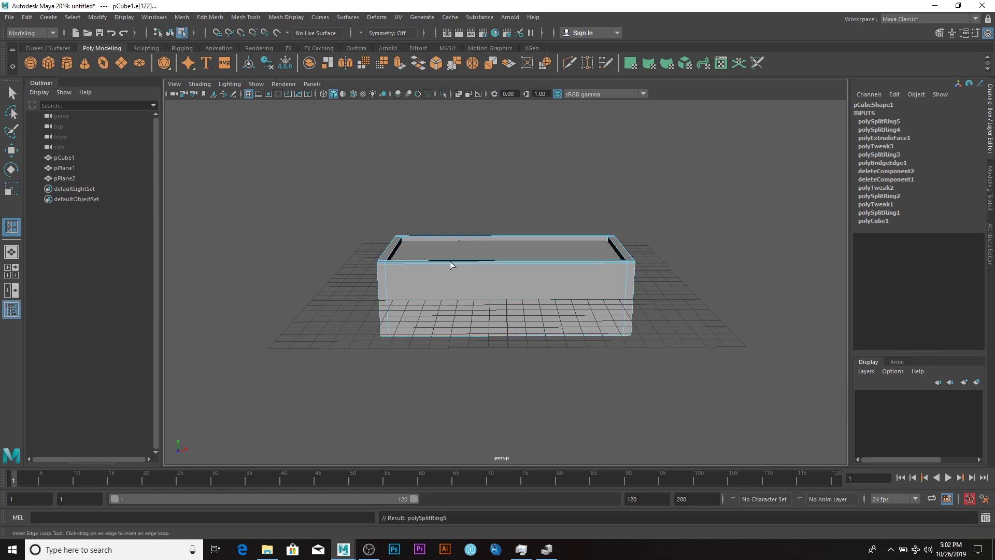
pyautogui.moveTo(403, 244); pyautogui.dragTo(403, 240)
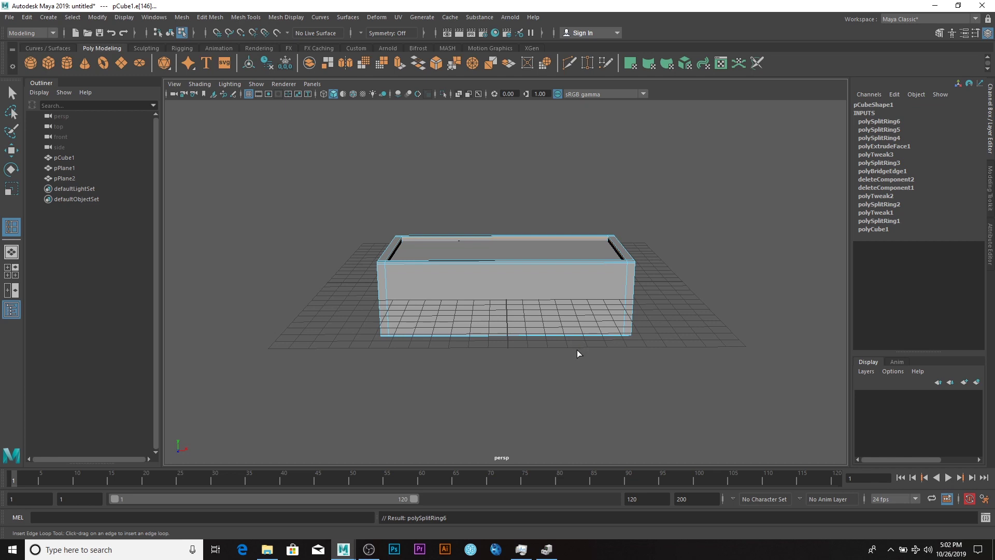
pyautogui.press('3')
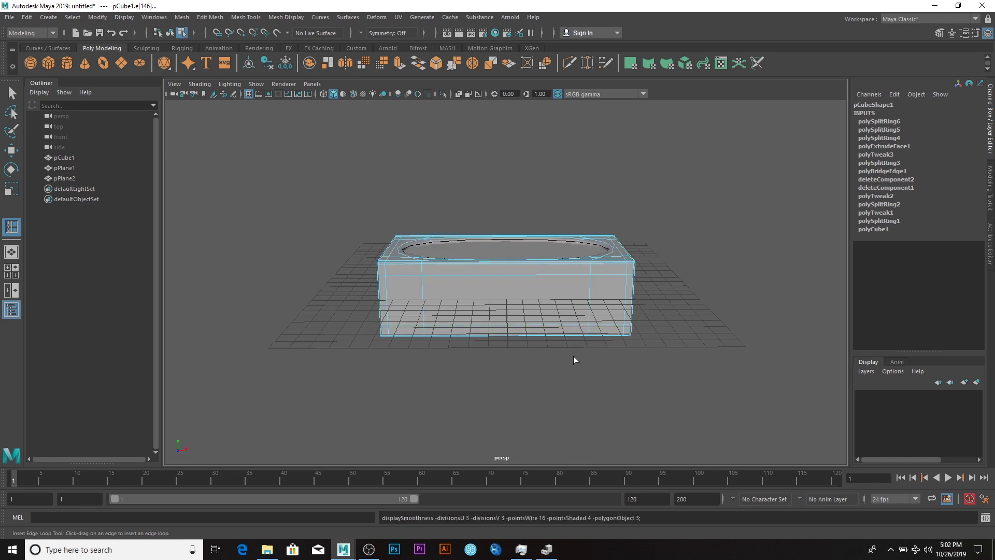
pyautogui.press('1')
# - Insert supporting edge loops beside both corners of one long wall and both corners of the adjoining short wall
pyautogui.click(398, 266)
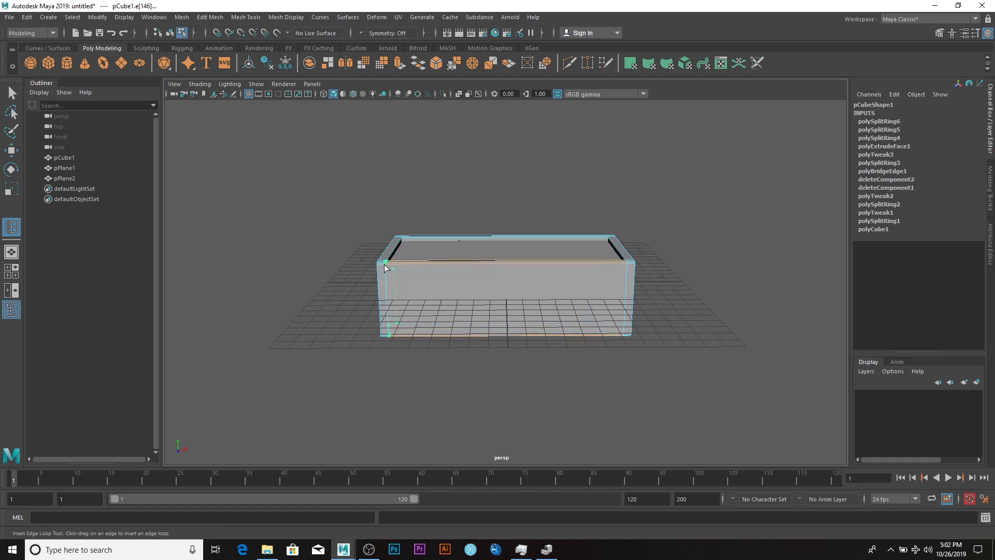
pyautogui.click(628, 265)
pyautogui.keyDown('alt'); pyautogui.moveTo(666, 312); pyautogui.dragTo(475, 319); pyautogui.keyUp('alt')
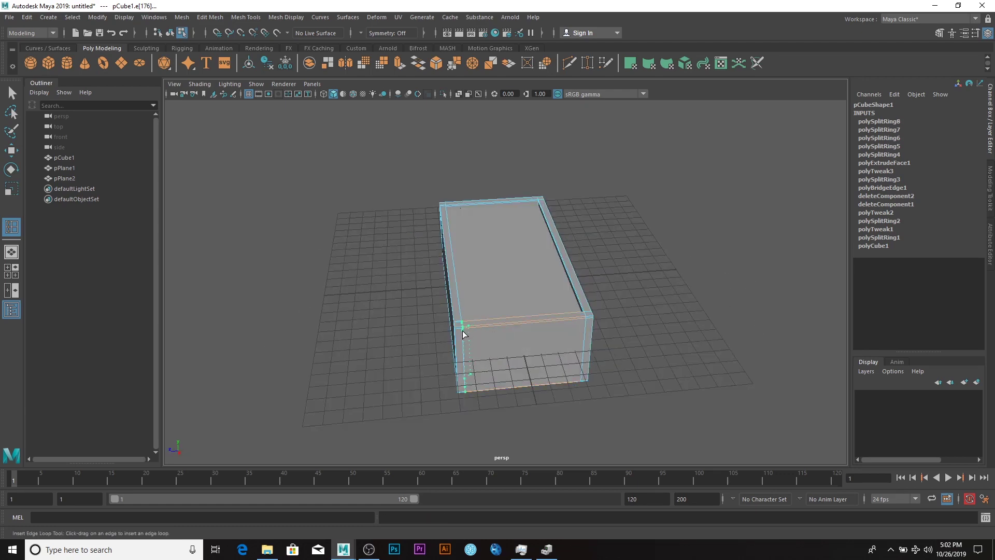
pyautogui.click(454, 330)
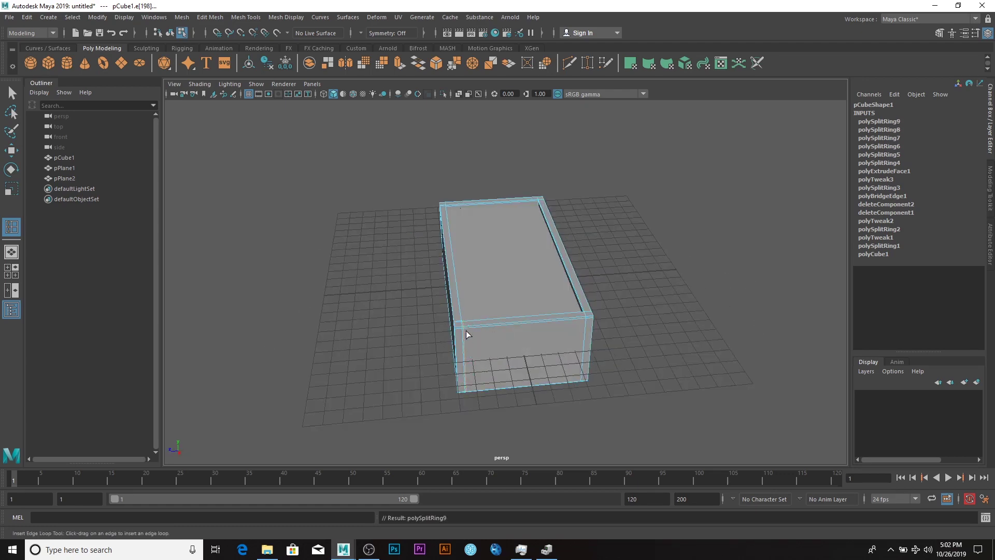
pyautogui.click(587, 324)
# - Insert supporting edge loops beside both corners of the opposite long wall and both corners of the remaining short wall
pyautogui.keyDown('alt'); pyautogui.moveTo(623, 331); pyautogui.dragTo(432, 316); pyautogui.keyUp('alt')
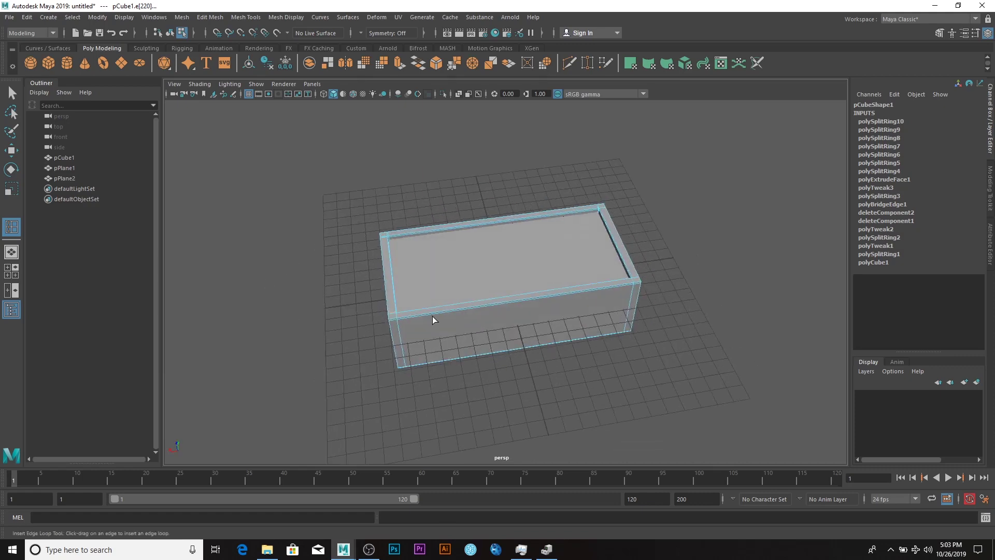
pyautogui.click(397, 318)
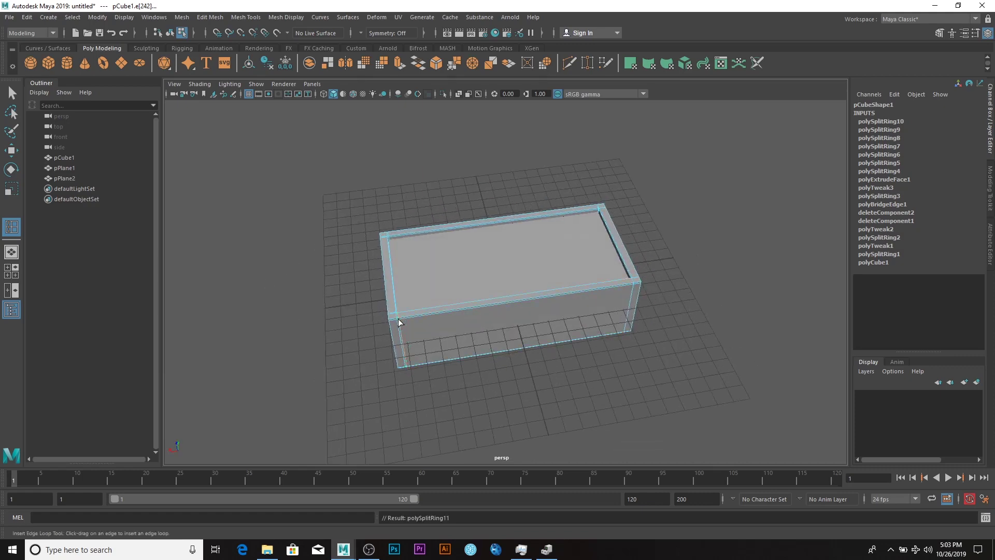
pyautogui.click(635, 291)
pyautogui.keyDown('alt'); pyautogui.moveTo(689, 299); pyautogui.dragTo(492, 274); pyautogui.keyUp('alt')
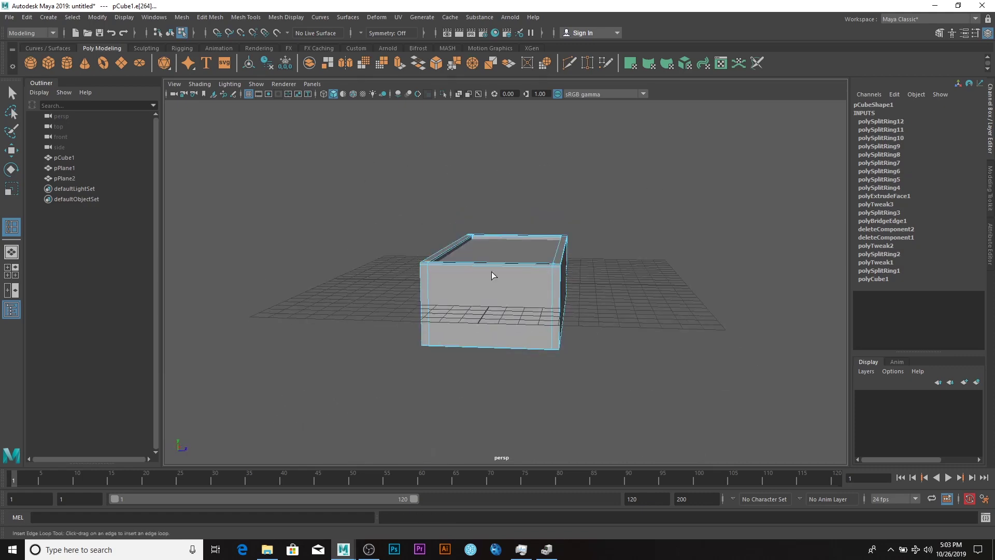
pyautogui.click(421, 283)
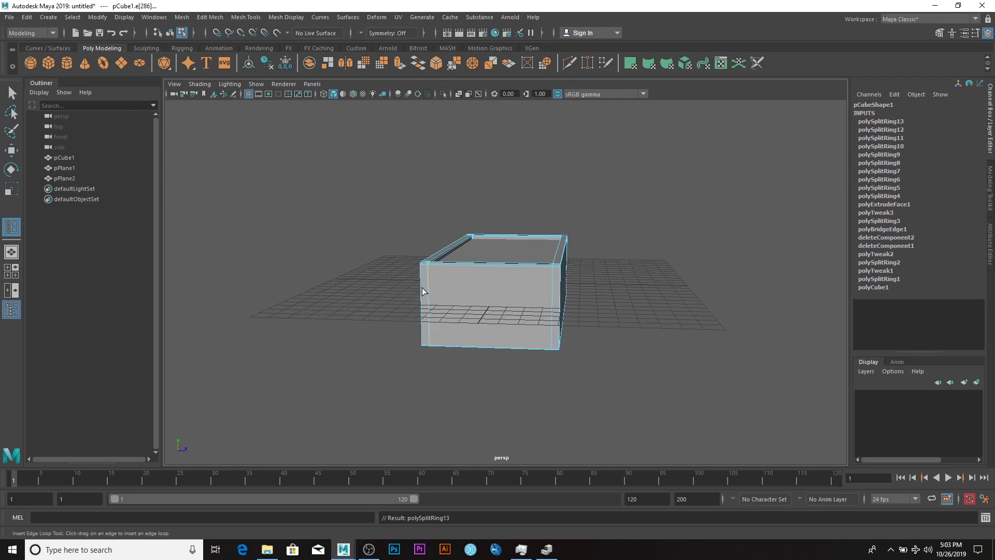
pyautogui.click(551, 281)
# - Display the box with smooth mesh preview, return it to object mode and clear the selection
pyautogui.keyDown('alt'); pyautogui.moveTo(551, 280); pyautogui.dragTo(509, 298); pyautogui.keyUp('alt')
pyautogui.press('3')
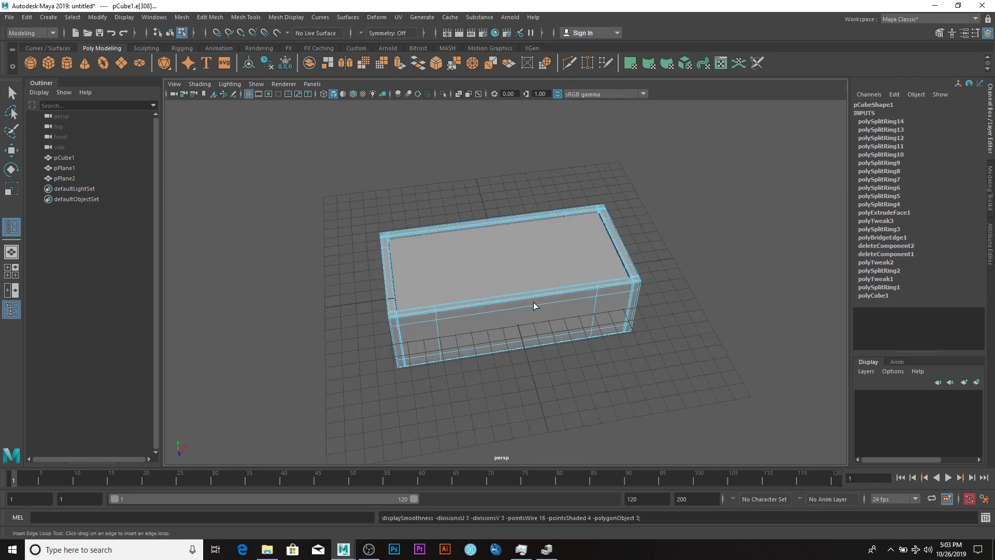
pyautogui.press('w')
pyautogui.moveTo(501, 263); pyautogui.dragTo(532, 249, button='right')
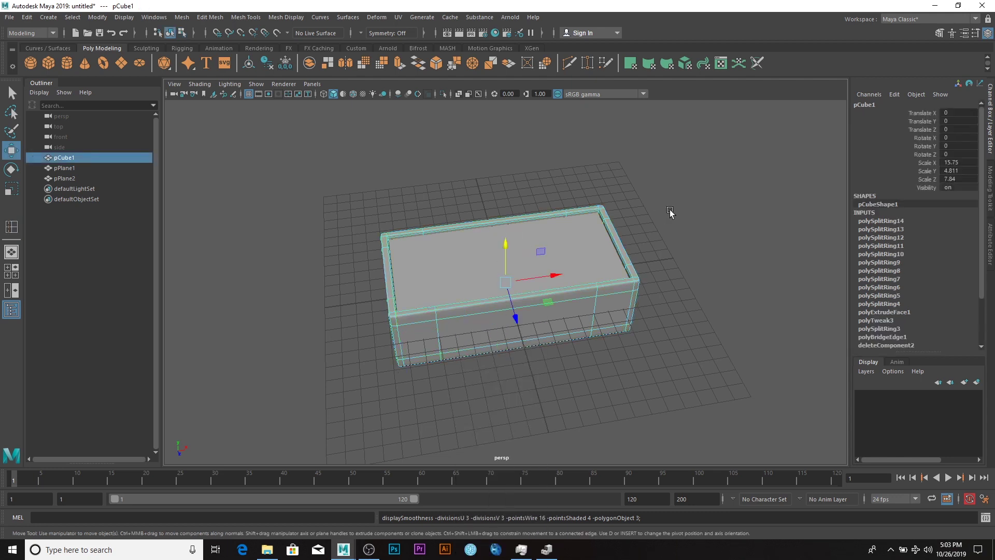
pyautogui.click(695, 282)
# - Raise the top panel in Y to about 2.234 so it sits nearer the box's upper rim
pyautogui.keyDown('alt'); pyautogui.moveTo(613, 347); pyautogui.dragTo(560, 274); pyautogui.keyUp('alt')
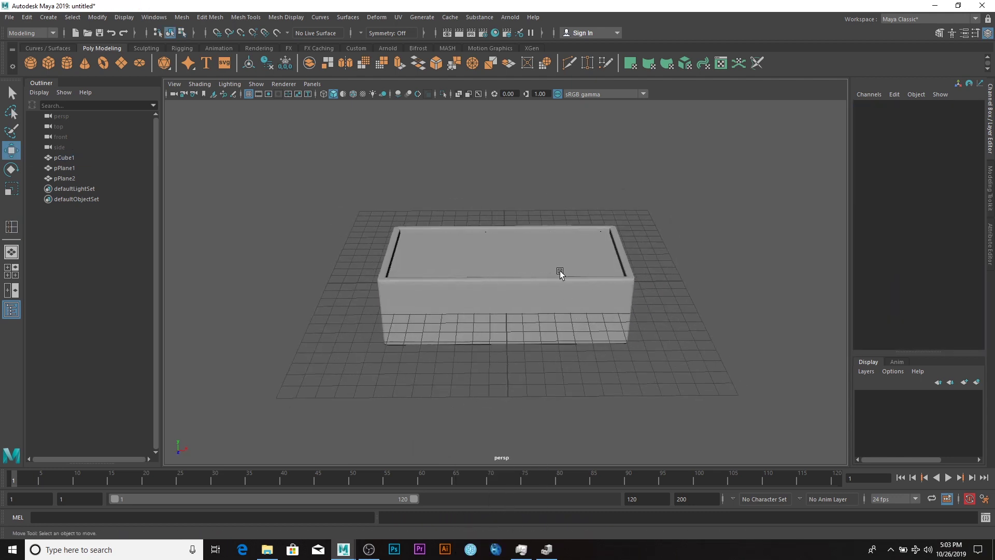
pyautogui.click(556, 256)
pyautogui.moveTo(506, 208); pyautogui.dragTo(505, 203)
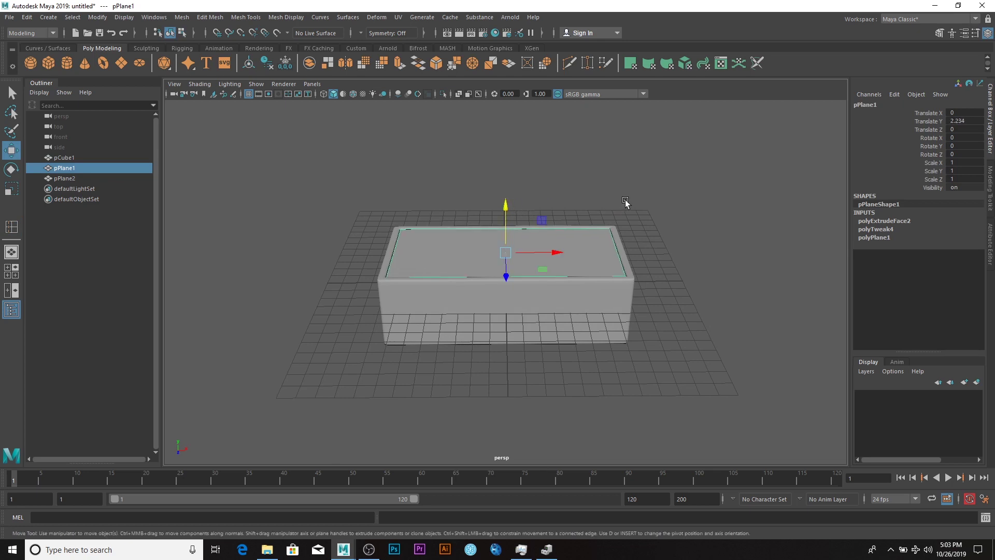
pyautogui.click(699, 270)
# - From below the box, lower the bottom panel in Y to about -2.28, close to the lower rim
pyautogui.keyDown('alt'); pyautogui.moveTo(581, 365); pyautogui.dragTo(510, 315); pyautogui.keyUp('alt')
pyautogui.click(511, 309)
pyautogui.click(744, 293)
pyautogui.keyDown('alt'); pyautogui.moveTo(740, 294); pyautogui.dragTo(604, 278); pyautogui.keyUp('alt')
pyautogui.click(574, 314)
pyautogui.moveTo(504, 264); pyautogui.dragTo(506, 265)
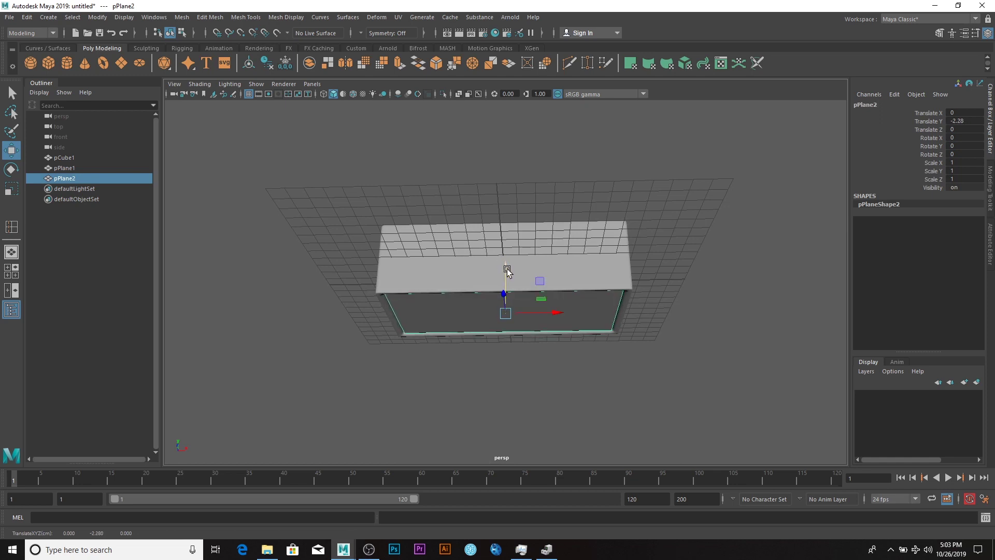
# - Scale the bottom panel uniformly to about 1.021 and fine-tune its height in the box's lower opening
pyautogui.press('r')
pyautogui.moveTo(506, 313); pyautogui.dragTo(511, 311)
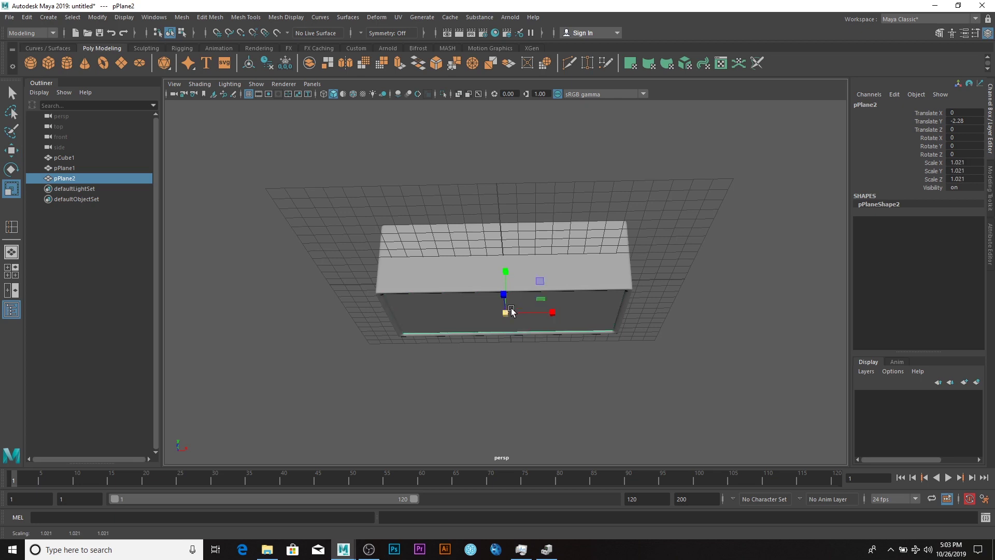
pyautogui.press('w')
pyautogui.moveTo(507, 265); pyautogui.dragTo(512, 268)
pyautogui.click(690, 254)
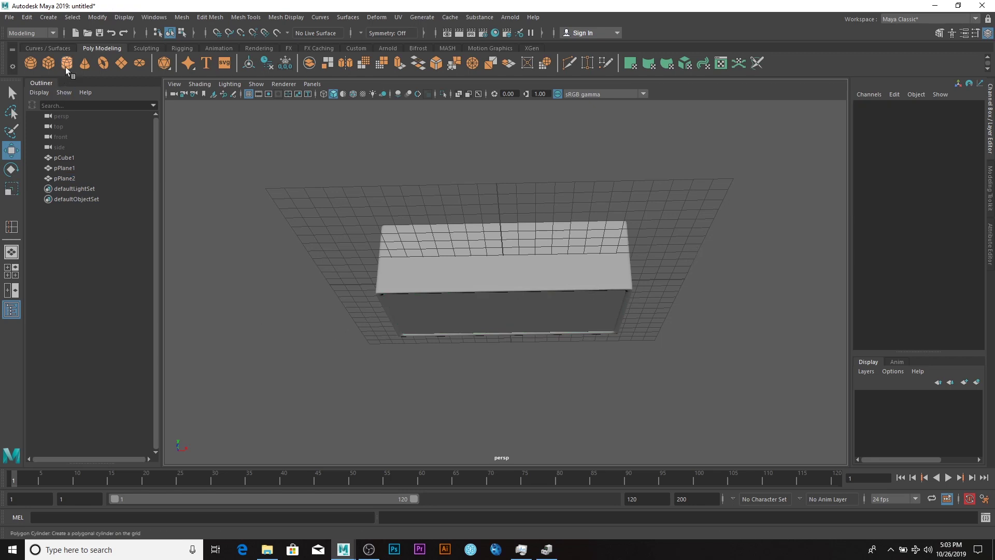
# - Create a polygon sphere and move it down in Y to about -4.879, below the box
pyautogui.click(30, 64)
pyautogui.moveTo(510, 246); pyautogui.dragTo(515, 303)
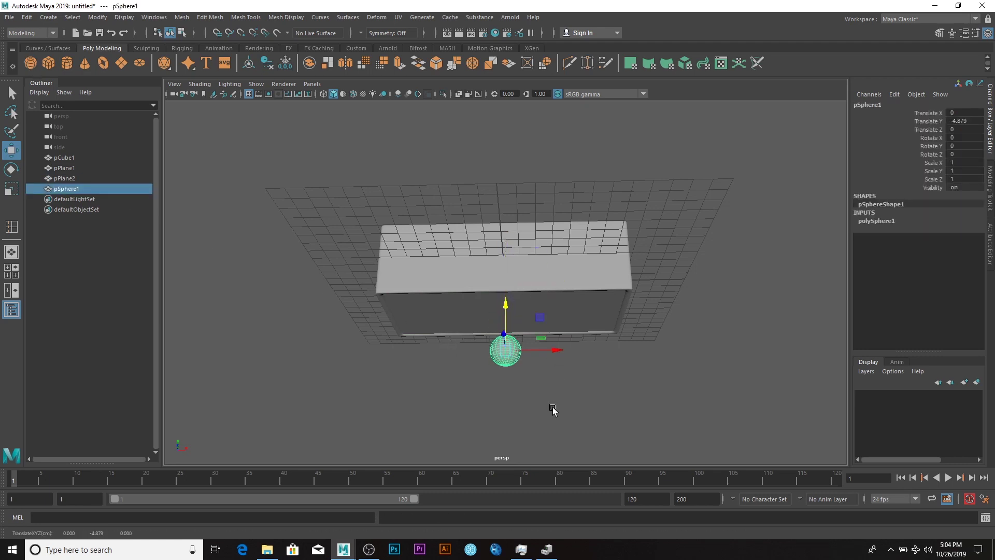
pyautogui.press('space')
pyautogui.press('space')
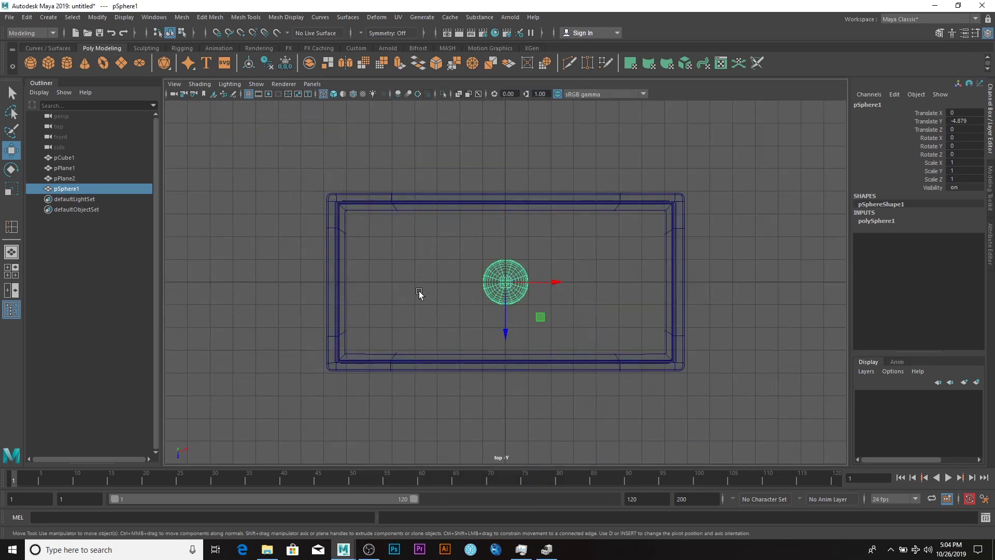
# - Delete the pole cap faces at both ends of the sphere to open a hole at its top and bottom
pyautogui.press('f')
pyautogui.moveTo(506, 281); pyautogui.dragTo(496, 281, button='right')
pyautogui.doubleClick(513, 289)
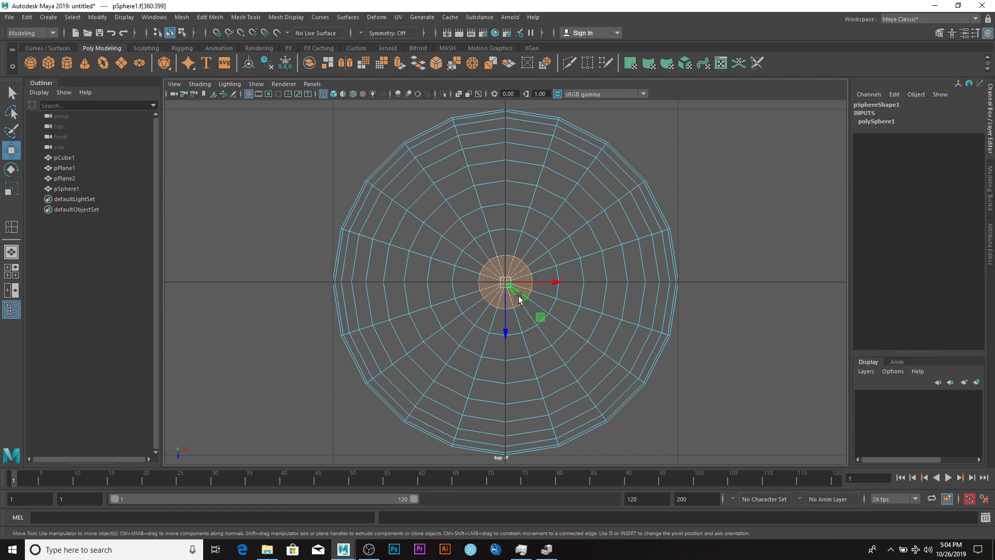
pyautogui.press('Delete')
# - Bridge the sphere's two open pole borders with Divisions 0 to form a tunnel straight through it
pyautogui.press('space')
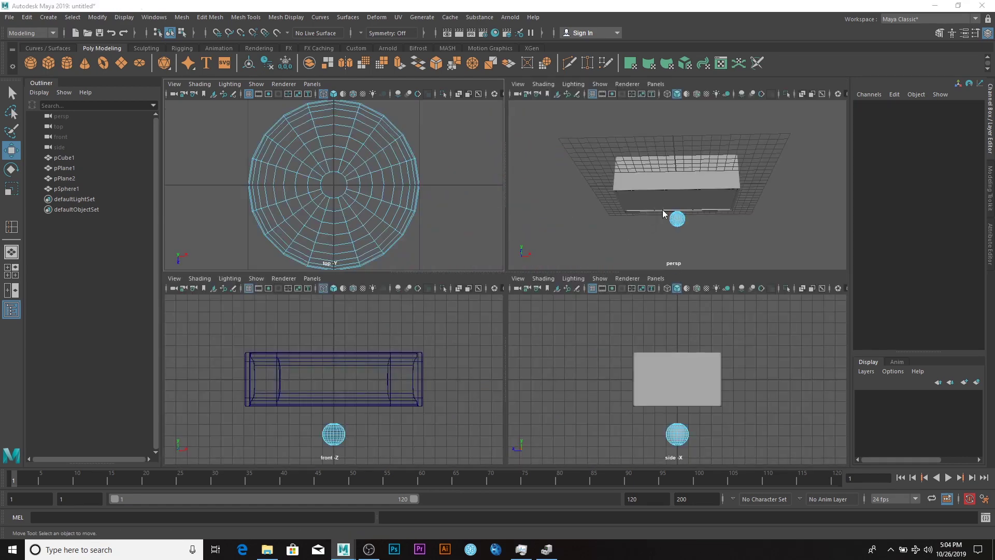
pyautogui.press('space')
pyautogui.moveTo(506, 265); pyautogui.dragTo(565, 247, button='right')
pyautogui.press('f')
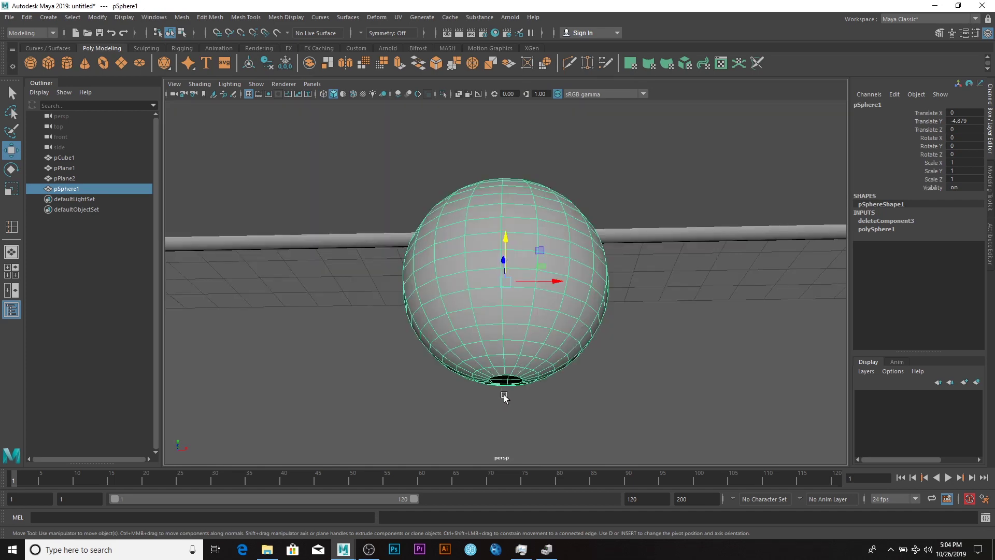
pyautogui.keyDown('alt'); pyautogui.moveTo(542, 400); pyautogui.dragTo(507, 314); pyautogui.keyUp('alt')
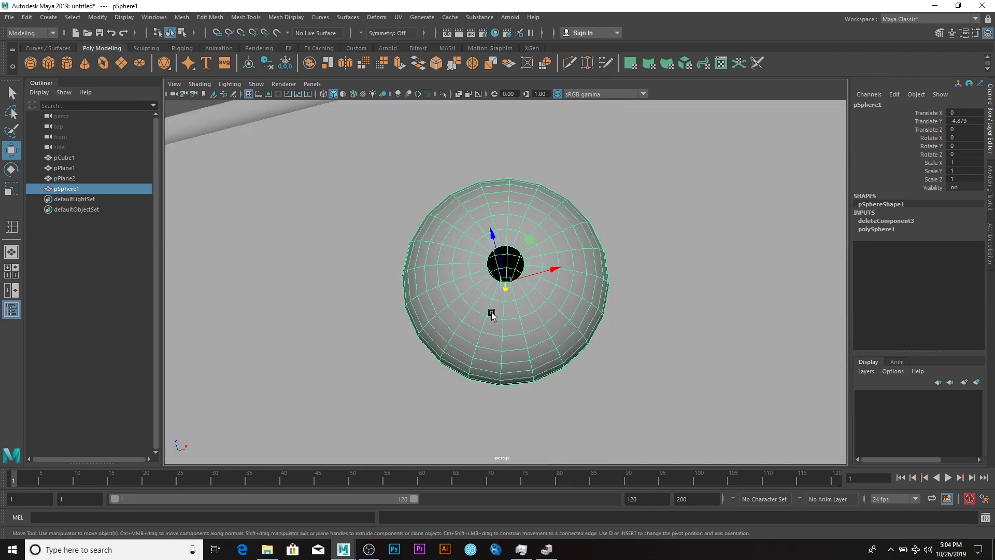
pyautogui.click(210, 17)
pyautogui.click(232, 61)
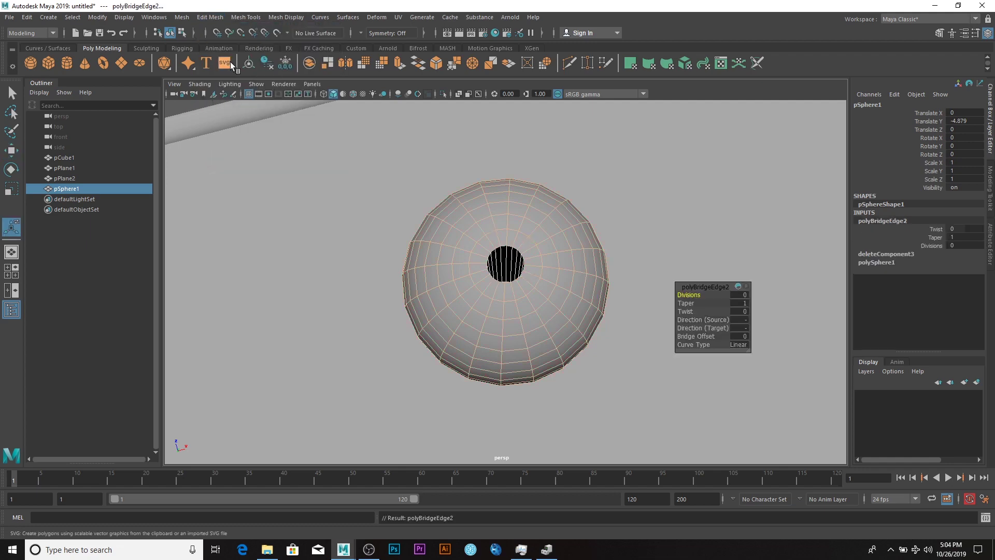
pyautogui.keyDown('alt'); pyautogui.moveTo(554, 303); pyautogui.dragTo(514, 322); pyautogui.keyUp('alt')
pyautogui.keyDown('alt'); pyautogui.moveTo(456, 266); pyautogui.dragTo(462, 309); pyautogui.keyUp('alt')
pyautogui.moveTo(525, 262); pyautogui.dragTo(510, 325, button='right')
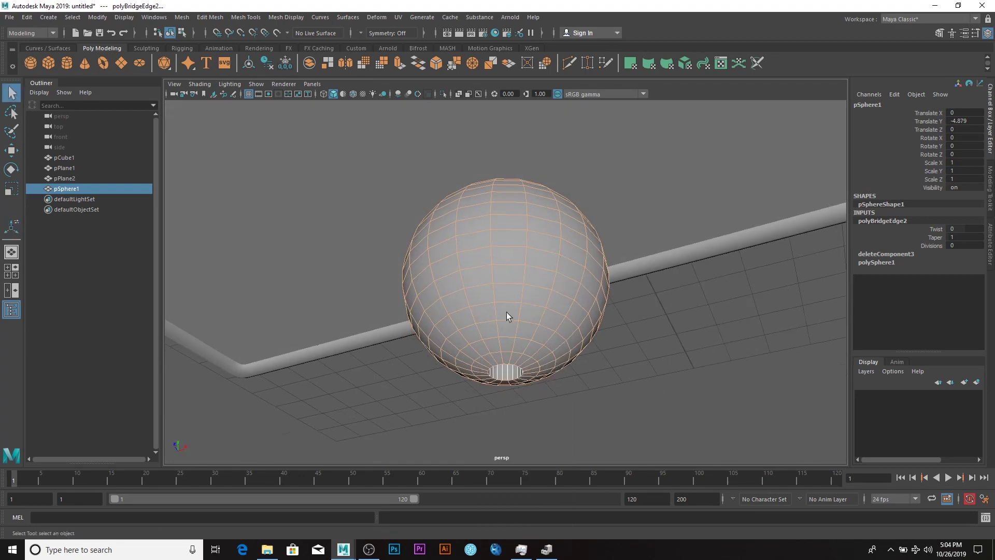
pyautogui.keyDown('alt'); pyautogui.moveTo(510, 325); pyautogui.dragTo(248, 139); pyautogui.keyUp('alt')
pyautogui.click(480, 215)
pyautogui.keyDown('alt'); pyautogui.moveTo(480, 214); pyautogui.dragTo(387, 183); pyautogui.keyUp('alt')
# - Create a polygon cylinder and scale it uniformly to about 0.145 to match the sphere's hole
pyautogui.click(67, 63)
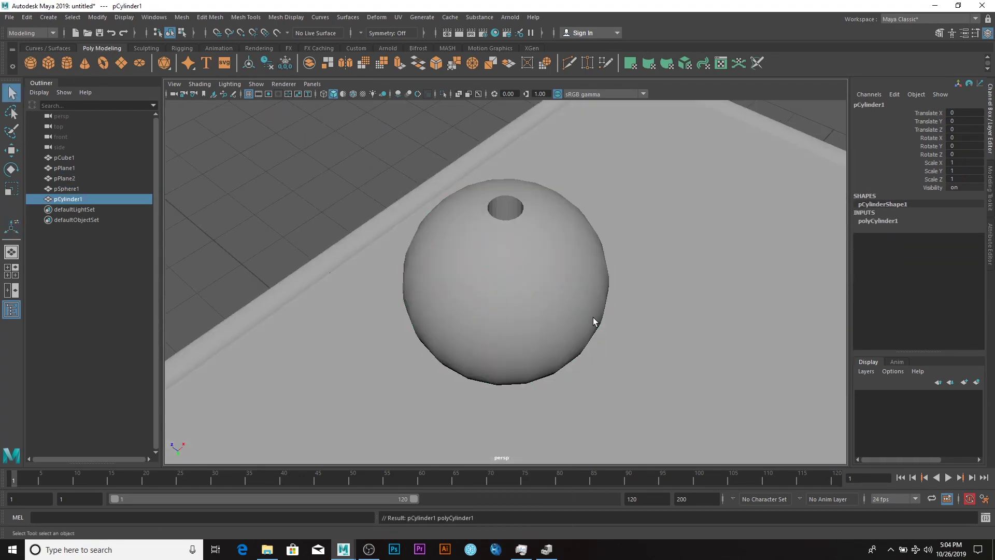
pyautogui.press('space')
pyautogui.press('space')
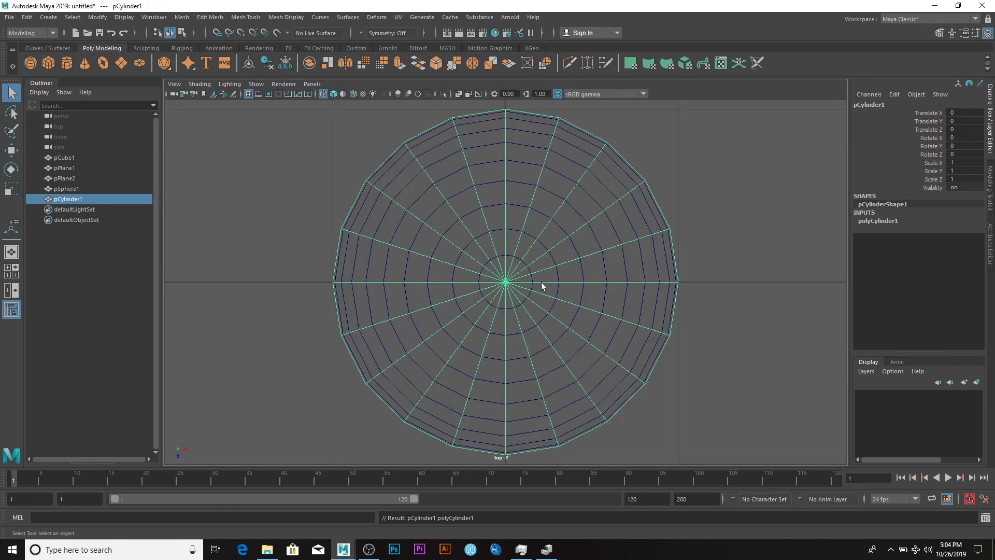
pyautogui.press('r')
pyautogui.moveTo(505, 282); pyautogui.dragTo(250, 318)
# - Stretch the cylinder to about 1.223 in Y and move it down to about -4.859, through the sphere's tunnel
pyautogui.press('space')
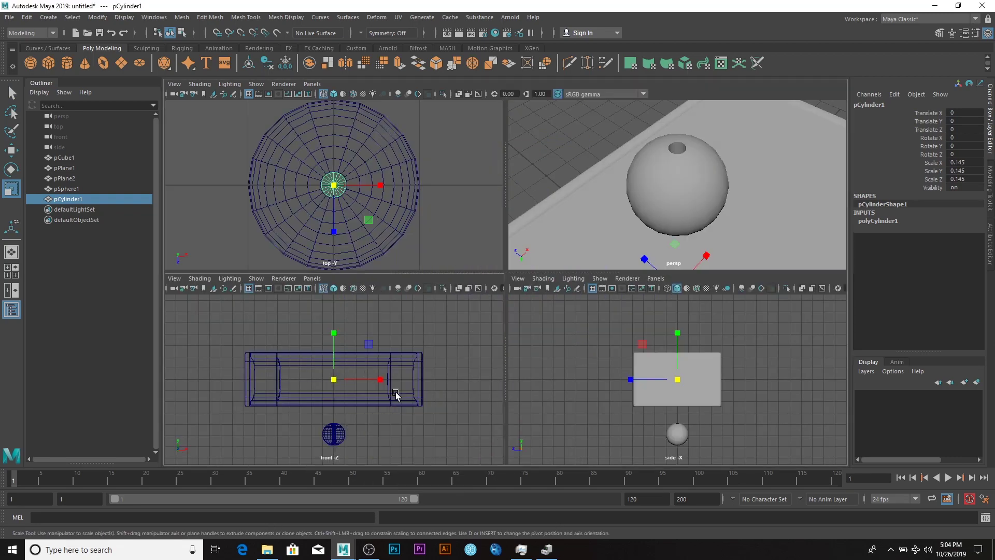
pyautogui.press('space')
pyautogui.moveTo(506, 237); pyautogui.dragTo(499, 10)
pyautogui.moveTo(509, 232); pyautogui.dragTo(508, 344)
pyautogui.press('w')
pyautogui.moveTo(454, 362); pyautogui.dragTo(573, 459)
pyautogui.click(505, 422)
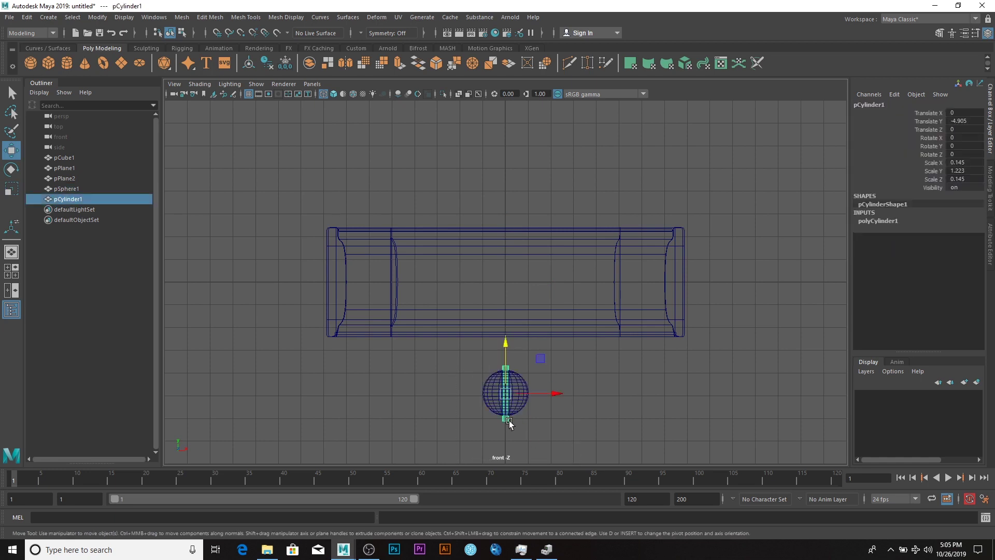
pyautogui.moveTo(507, 347); pyautogui.dragTo(511, 352)
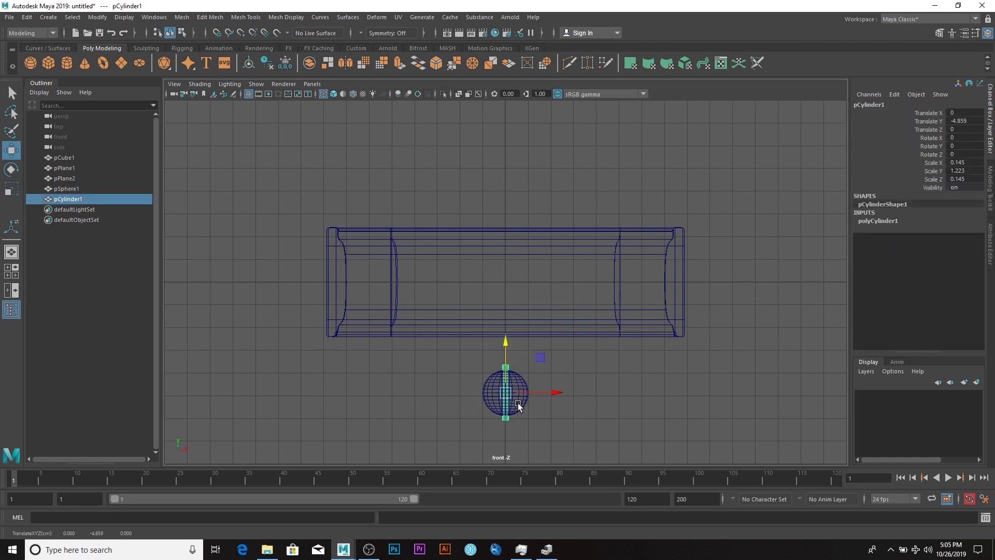
# - Create a second polygon sphere, move it to about -4.882 in Y over the first, and scale it uniformly to about 1.062
pyautogui.click(30, 63)
pyautogui.moveTo(506, 228); pyautogui.dragTo(514, 340)
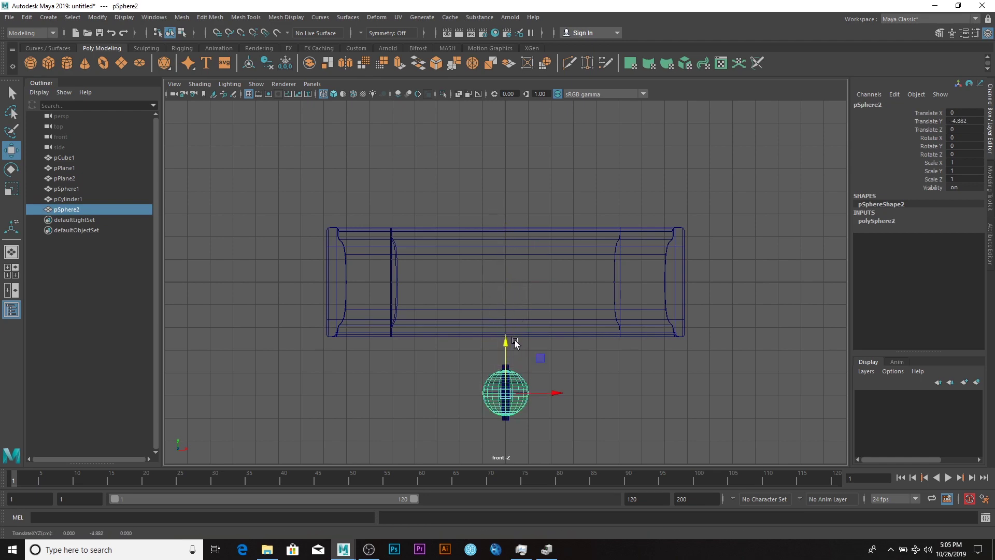
pyautogui.press('f')
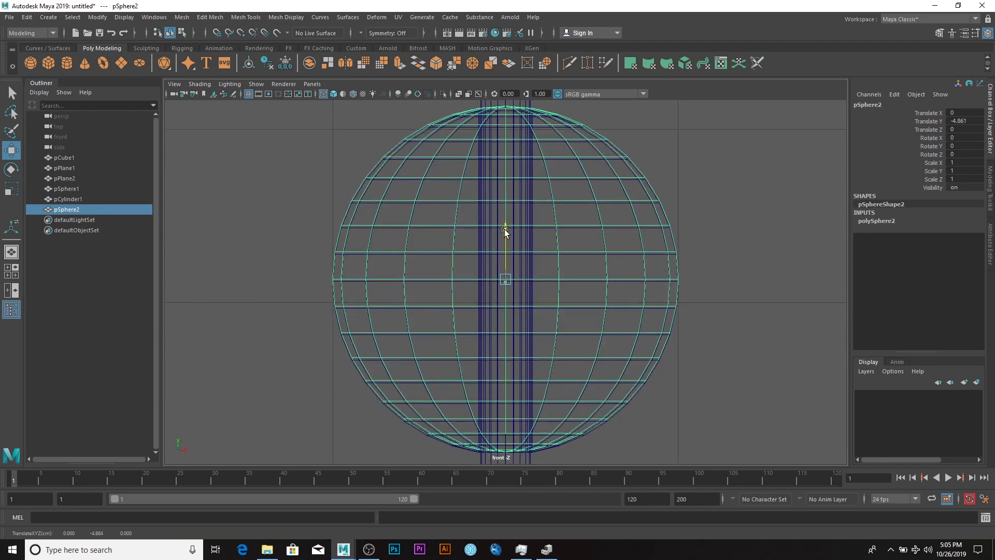
pyautogui.press('r')
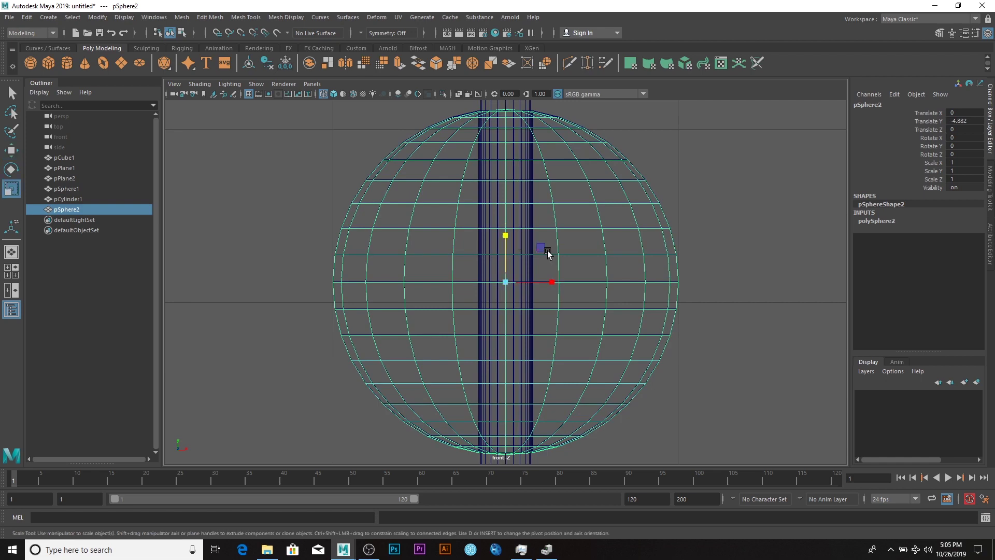
pyautogui.moveTo(506, 277); pyautogui.dragTo(524, 285)
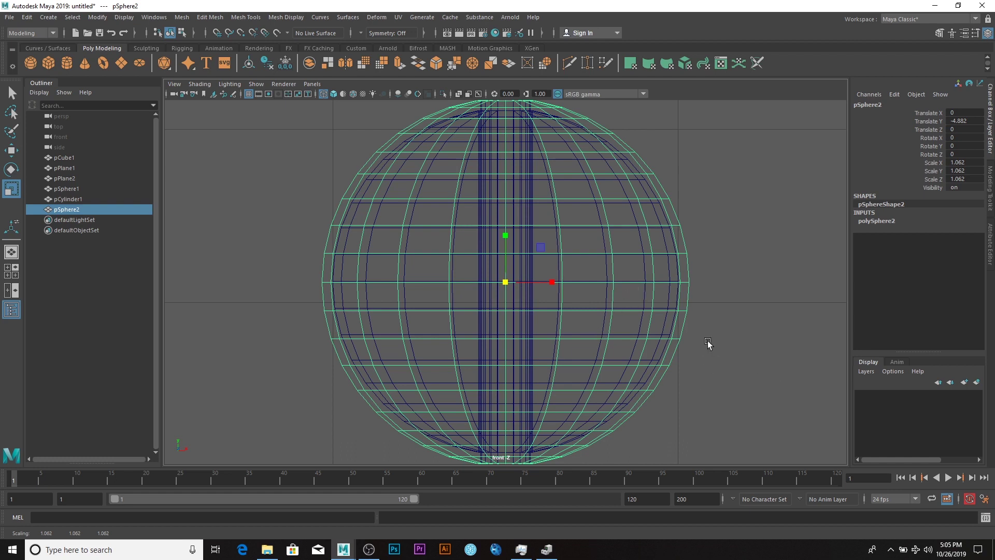
# - Delete the lower half of the outer sphere's faces, leaving a half shell around the inner sphere
pyautogui.moveTo(686, 328); pyautogui.dragTo(676, 297, button='right')
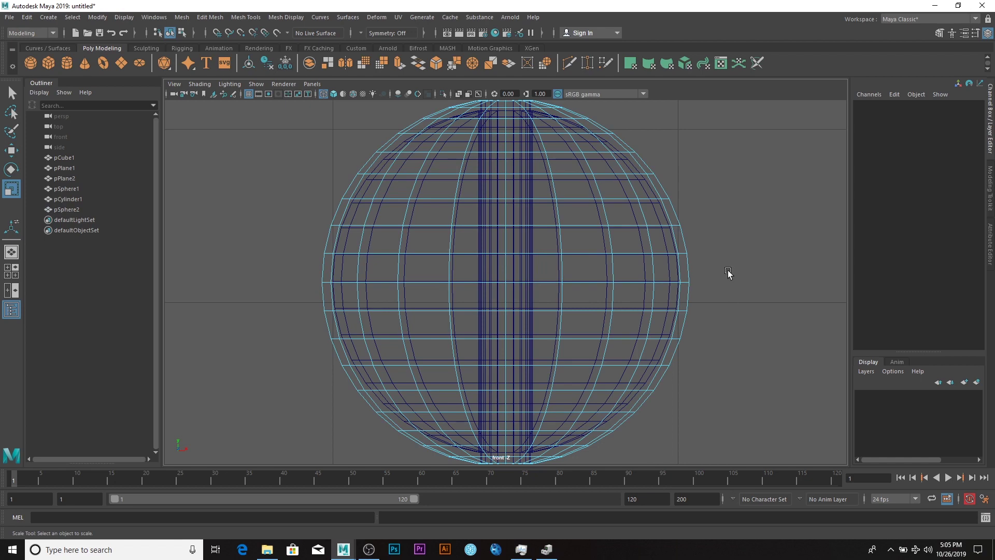
pyautogui.moveTo(739, 299); pyautogui.dragTo(306, 494)
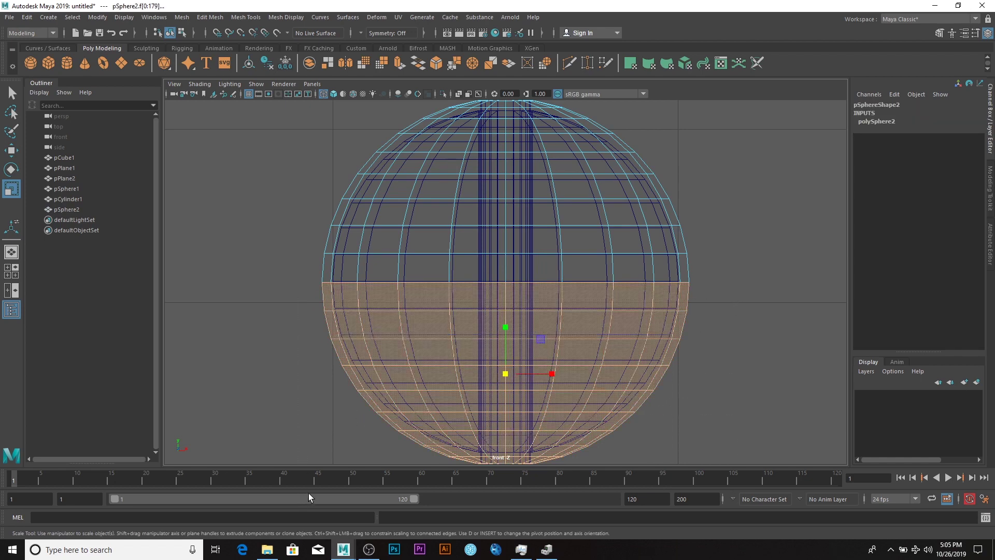
pyautogui.click(324, 463)
pyautogui.moveTo(550, 232); pyautogui.dragTo(589, 219, button='right')
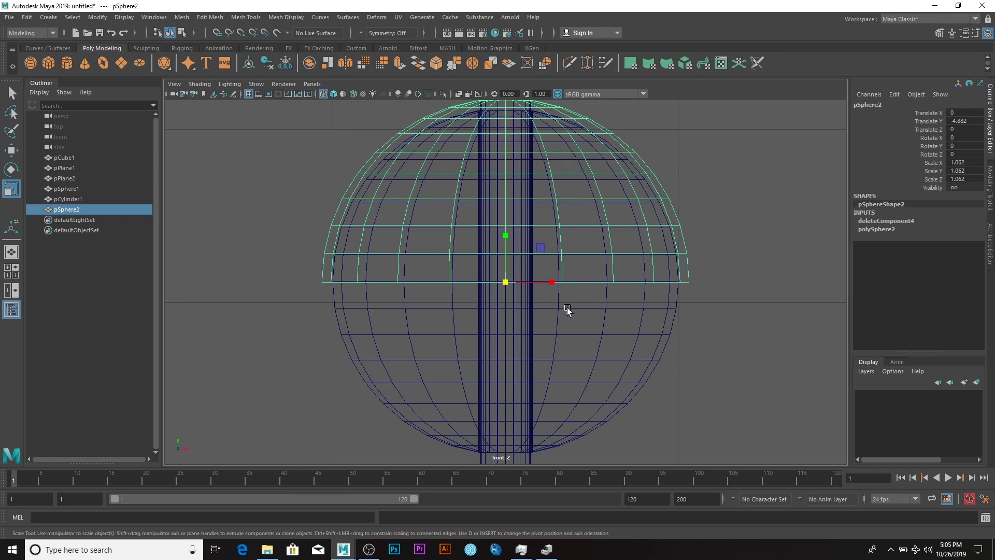
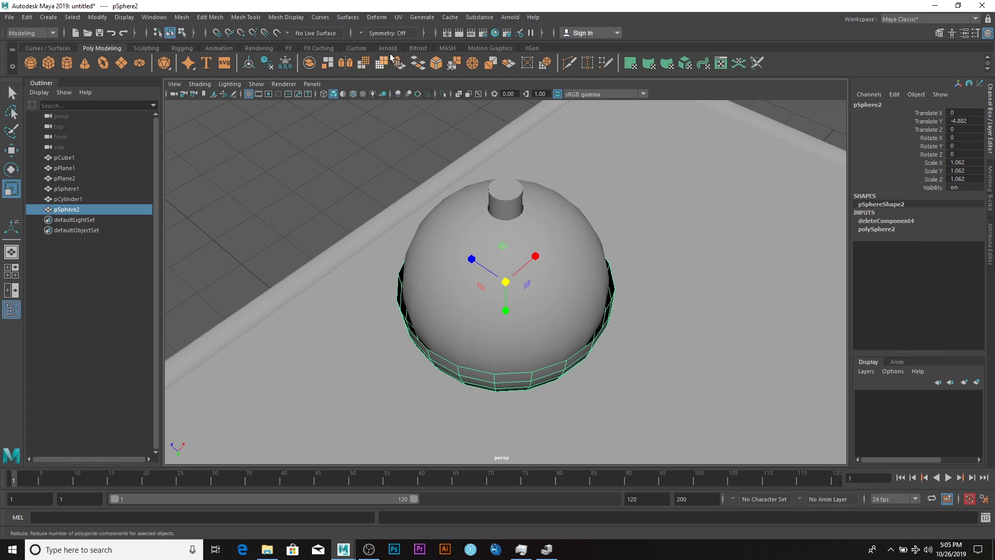
# - Extrude the half shell's faces outward by about 0.017 in Local Translate Z to give it thickness
pyautogui.click(399, 63)
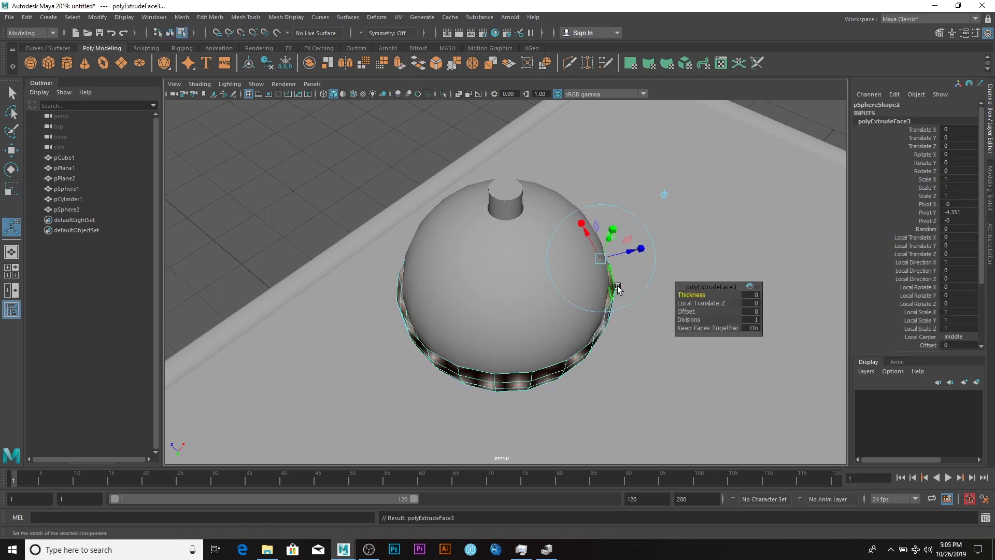
pyautogui.moveTo(624, 258); pyautogui.dragTo(634, 253)
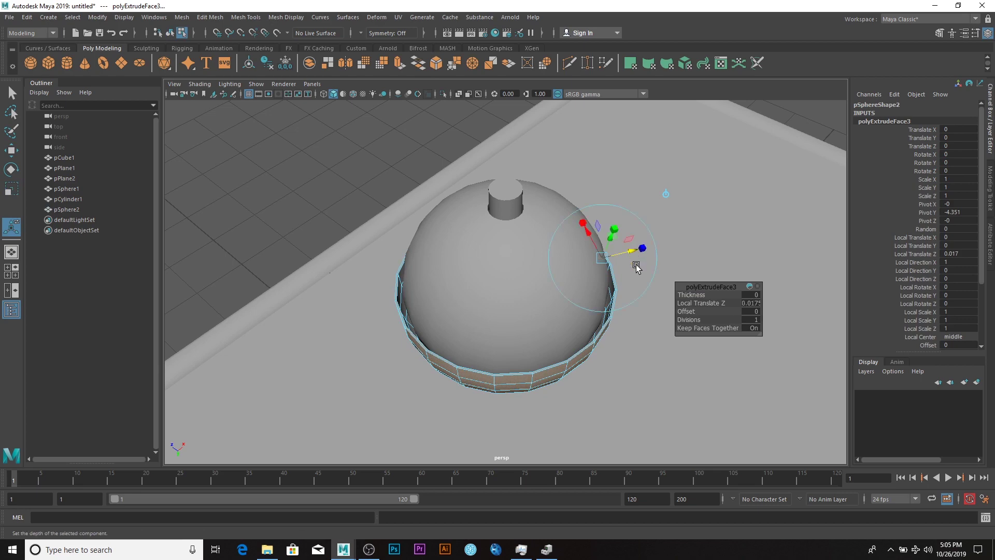
pyautogui.keyDown('alt'); pyautogui.moveTo(499, 304); pyautogui.dragTo(502, 177); pyautogui.keyUp('alt')
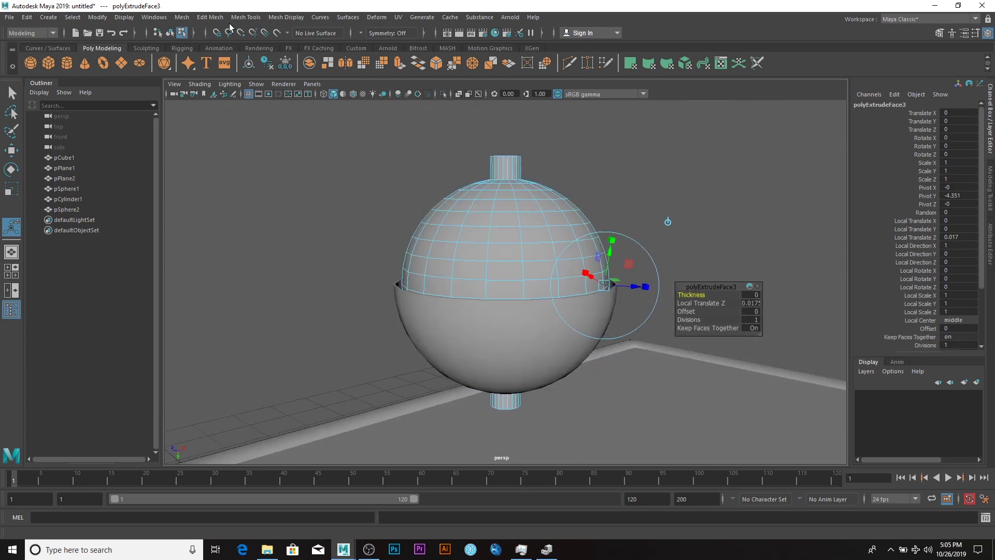
# - Combine the inner sphere and the cylinder into one mesh
pyautogui.moveTo(514, 201); pyautogui.dragTo(532, 190, button='right')
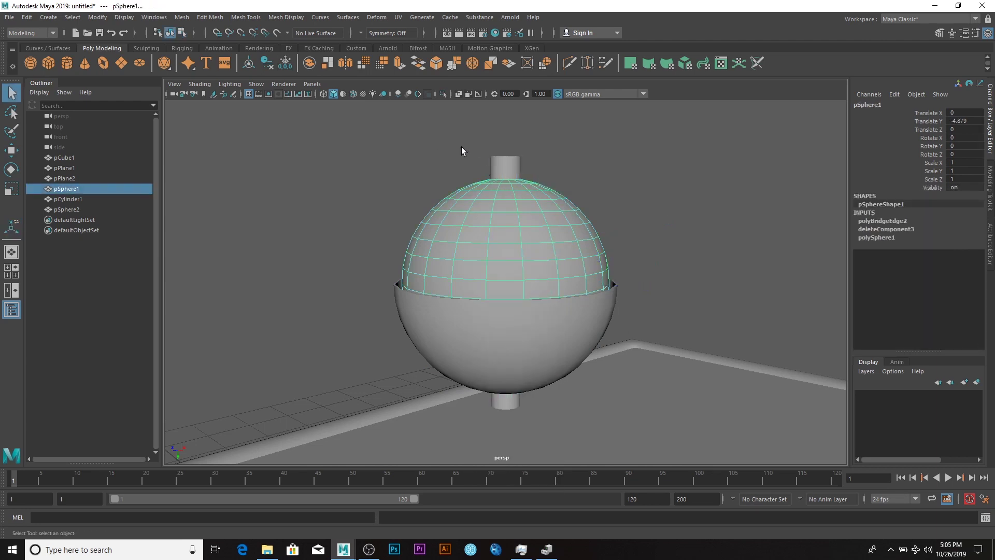
pyautogui.keyDown('shift'); pyautogui.click(506, 165); pyautogui.keyUp('shift')
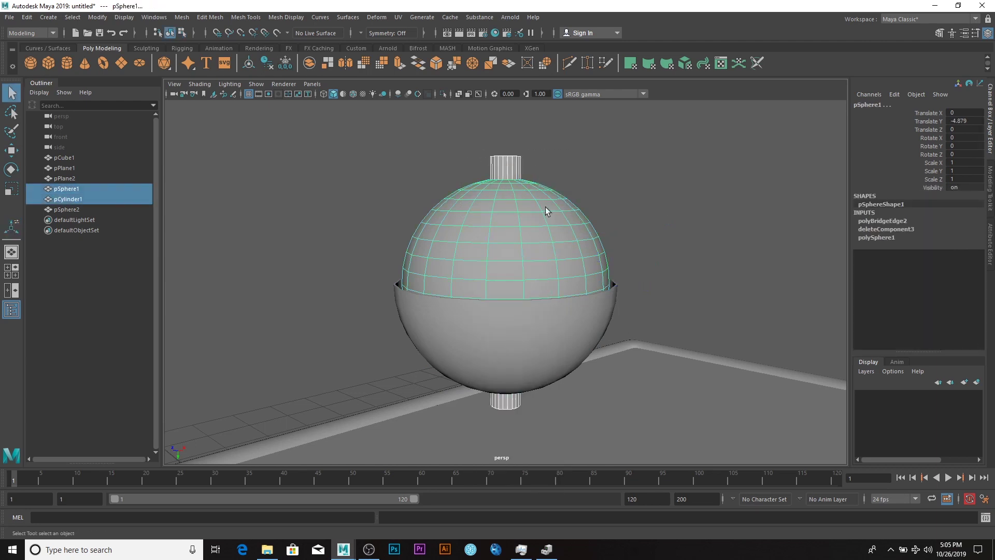
pyautogui.click(179, 17)
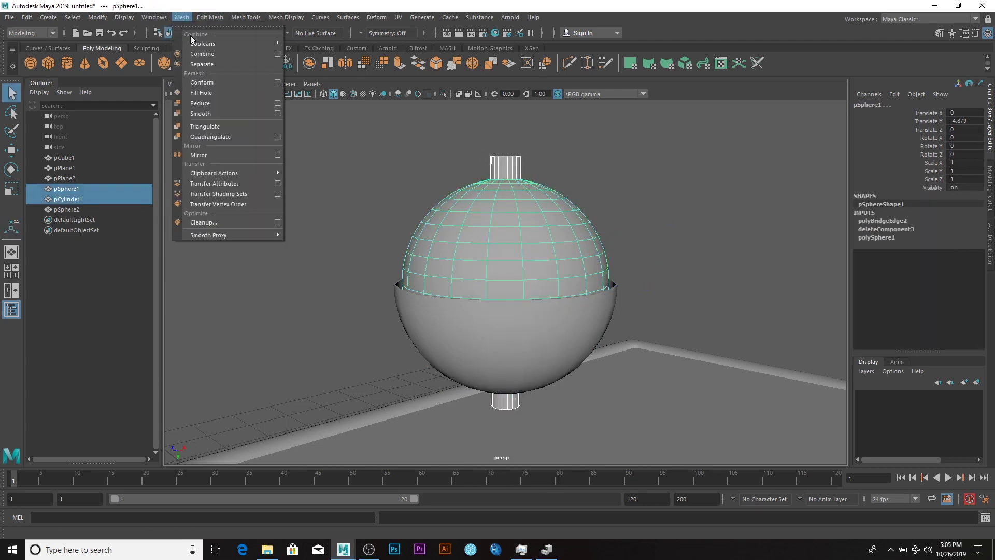
pyautogui.click(211, 54)
# - Rotate the combined sphere and cylinder to 90 in Z so the rod lies horizontally across the half shell
pyautogui.press('r')
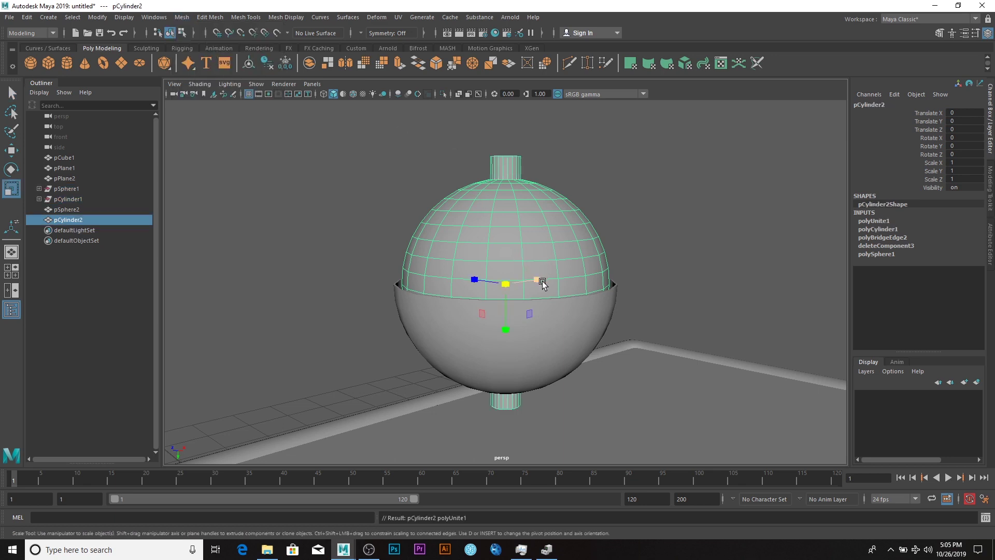
pyautogui.press('e')
pyautogui.moveTo(529, 248); pyautogui.dragTo(456, 308)
pyautogui.keyDown('alt'); pyautogui.moveTo(558, 340); pyautogui.dragTo(521, 347); pyautogui.keyUp('alt')
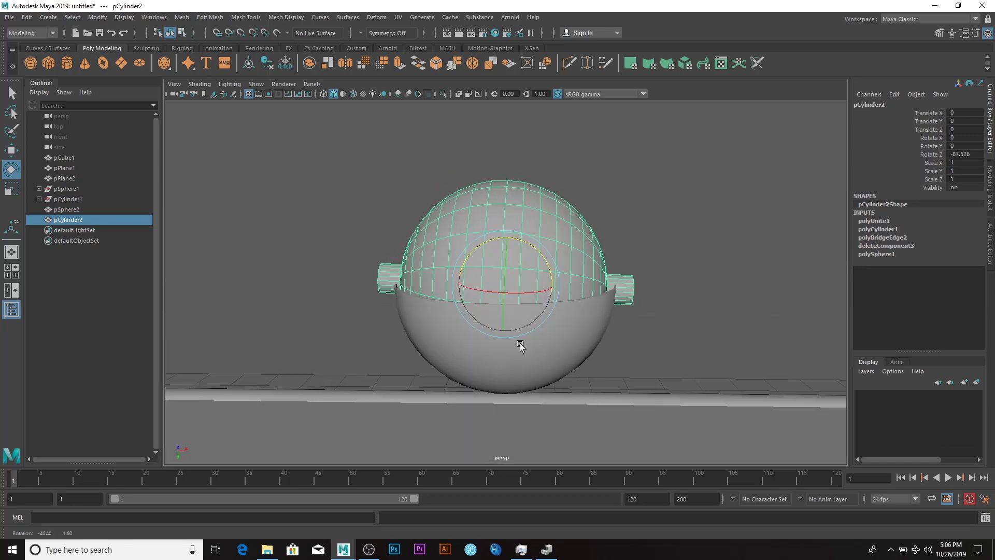
pyautogui.moveTo(616, 313)
pyautogui.keyDown('alt'); pyautogui.mouseDown()
pyautogui.moveTo(616, 327)
pyautogui.moveTo(633, 288)
pyautogui.moveTo(597, 316)
pyautogui.mouseUp(); pyautogui.keyUp('alt')
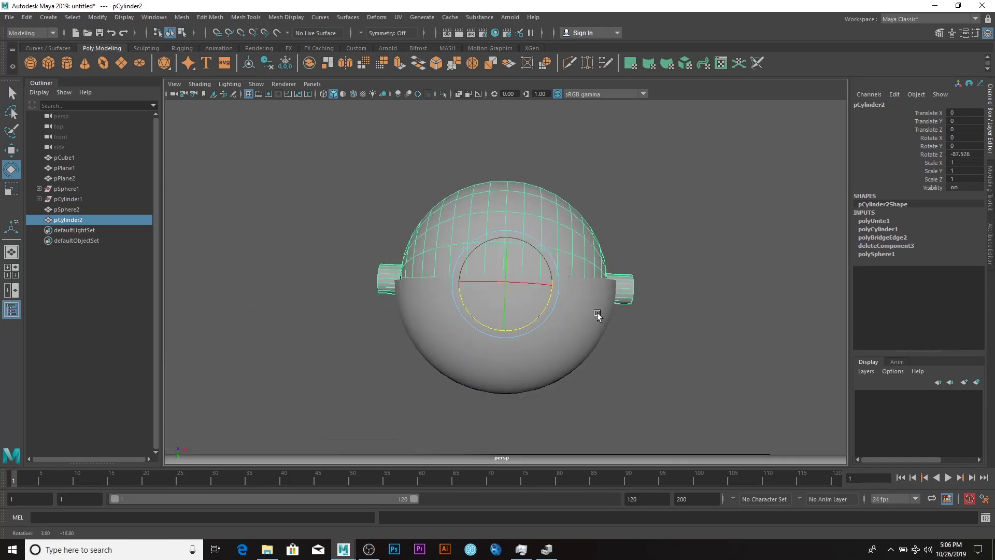
pyautogui.press('space')
pyautogui.write('90')
pyautogui.press('Return')
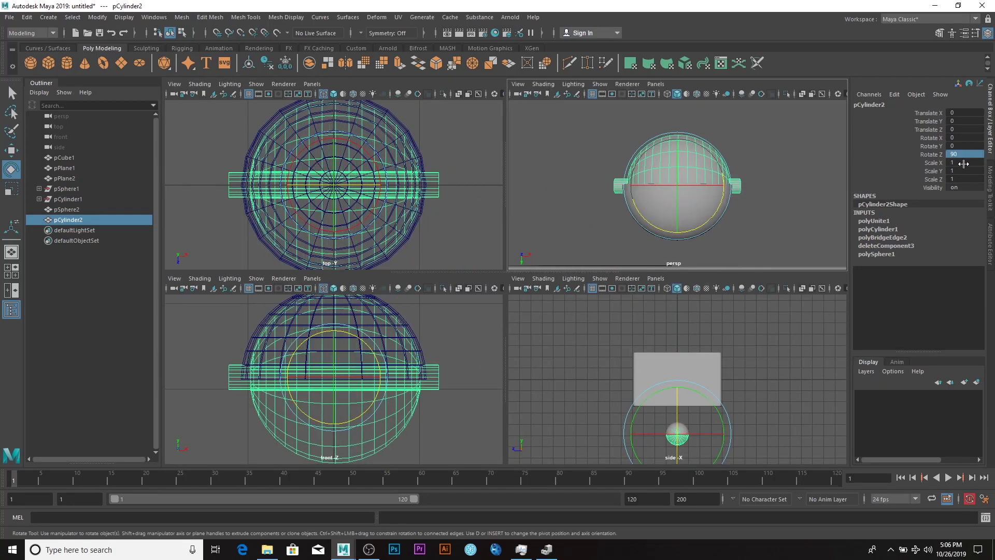
pyautogui.press('space')
pyautogui.click(665, 196)
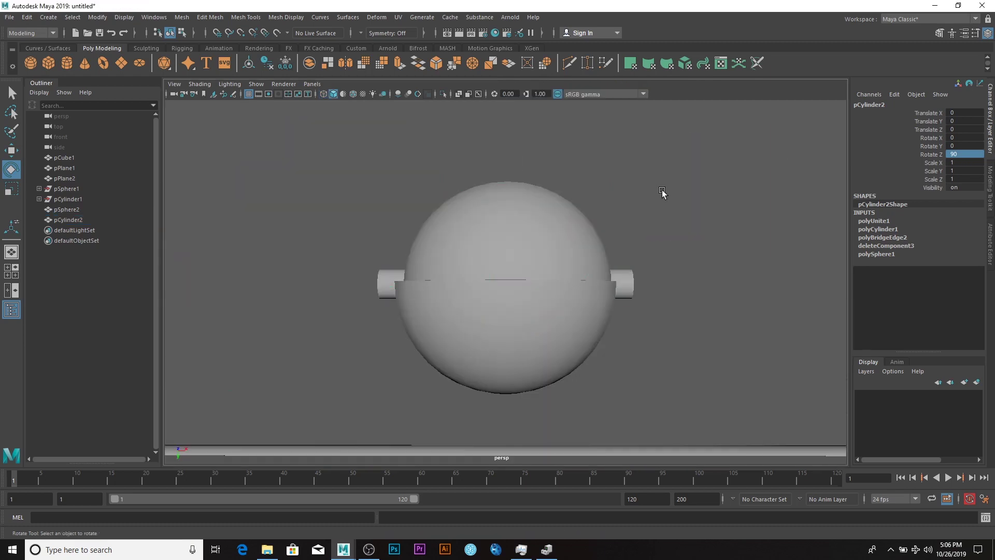
pyautogui.moveTo(613, 309)
pyautogui.keyDown('alt'); pyautogui.mouseDown()
pyautogui.moveTo(617, 363)
pyautogui.moveTo(610, 329)
pyautogui.mouseUp(); pyautogui.keyUp('alt')
# - Separate the combined mesh back into sphere and cylinder, and select only the cylinder
pyautogui.click(507, 238)
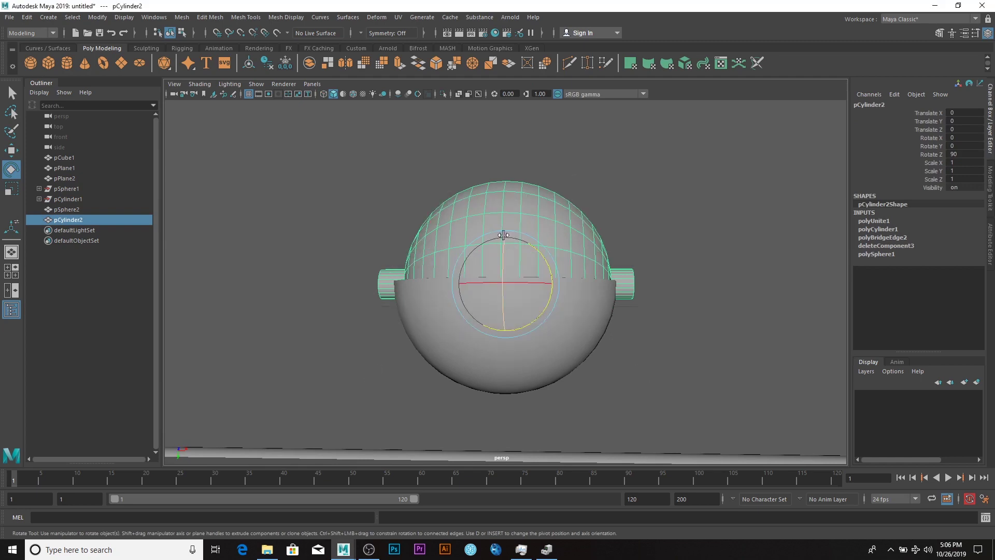
pyautogui.press('space')
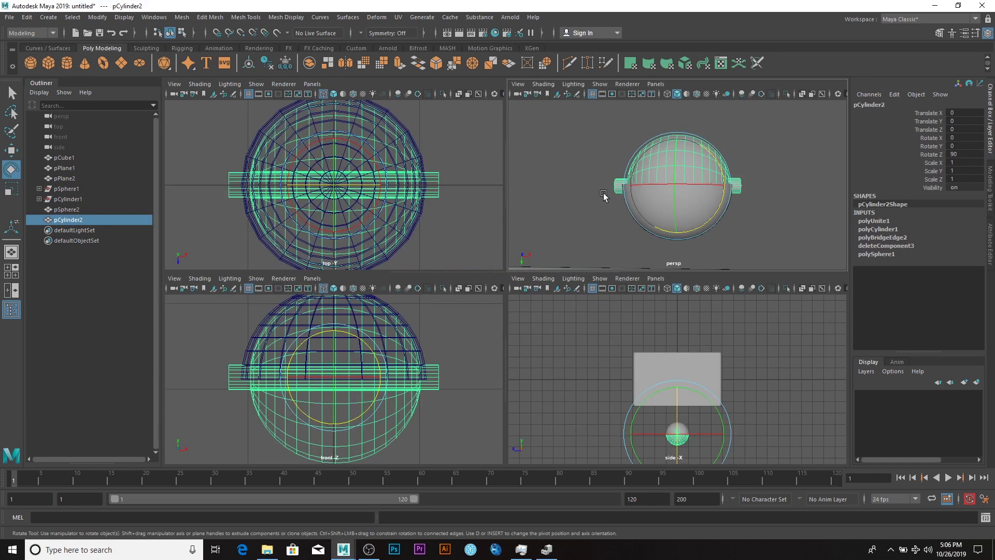
pyautogui.click(182, 17)
pyautogui.click(204, 63)
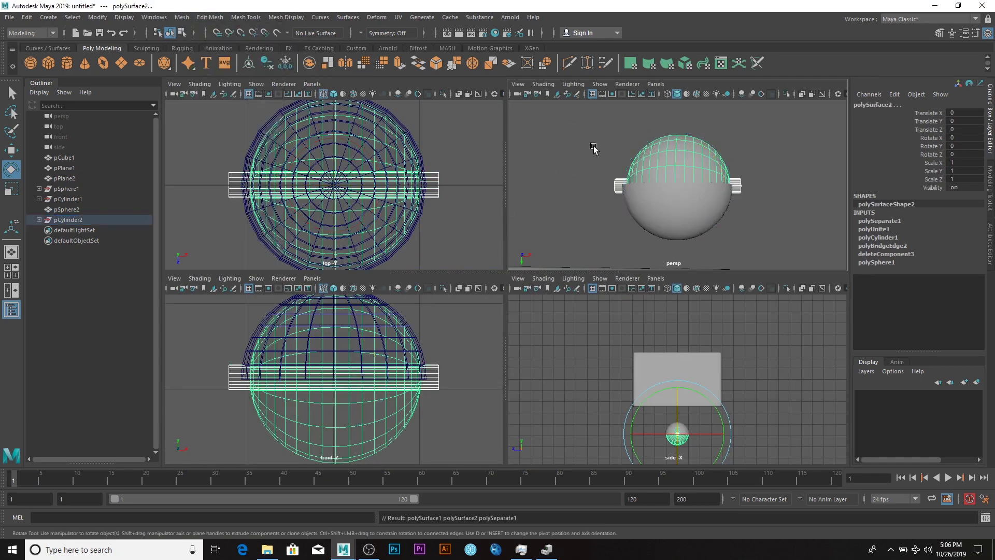
pyautogui.click(758, 193)
pyautogui.click(735, 185)
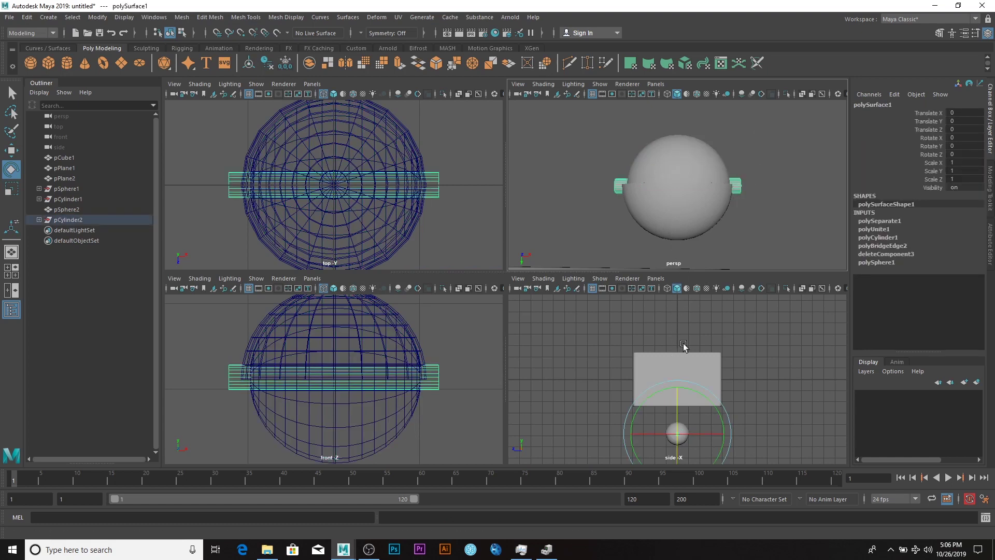
pyautogui.press('space')
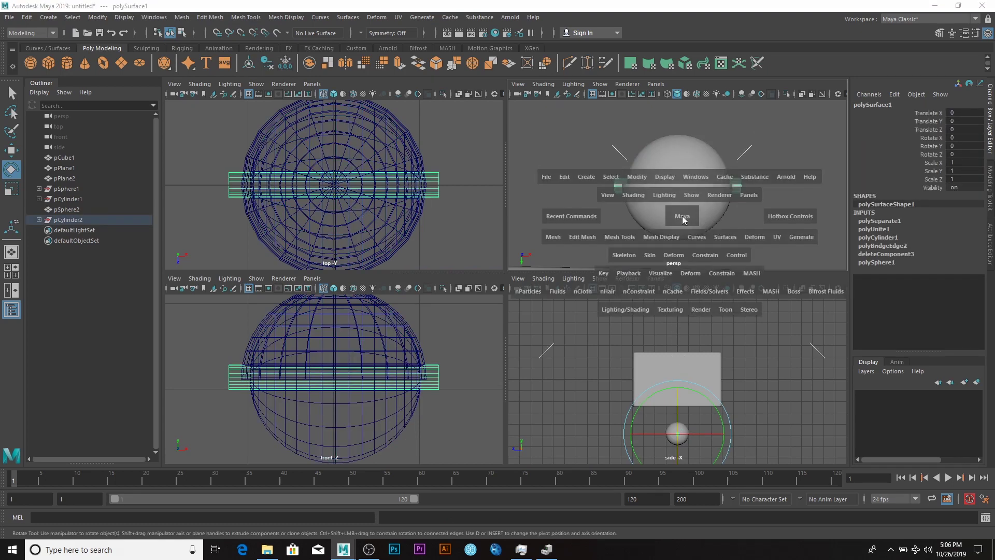
# - Center the rod cylinder's pivot and shorten the rod to 0.85 in Scale Y so its ends sit near the half shell
pyautogui.keyDown('alt'); pyautogui.moveTo(629, 215); pyautogui.dragTo(421, 268); pyautogui.keyUp('alt')
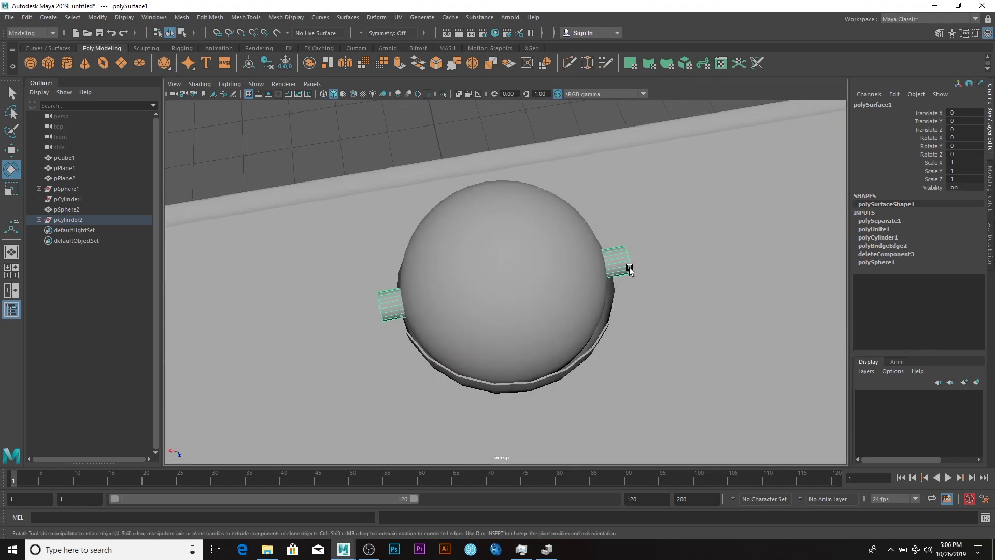
pyautogui.press('r')
pyautogui.press('e')
pyautogui.press('t')
pyautogui.press('r')
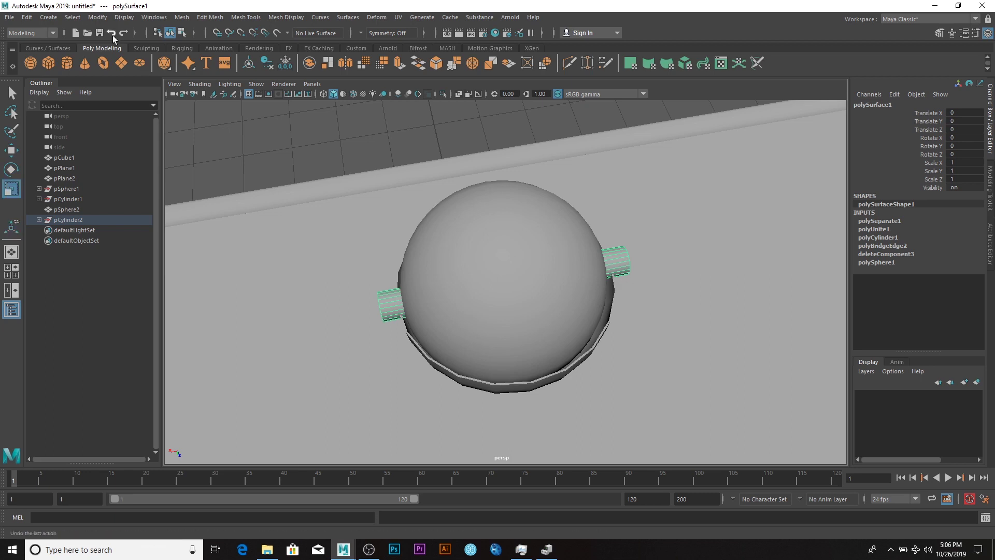
pyautogui.click(97, 17)
pyautogui.click(124, 94)
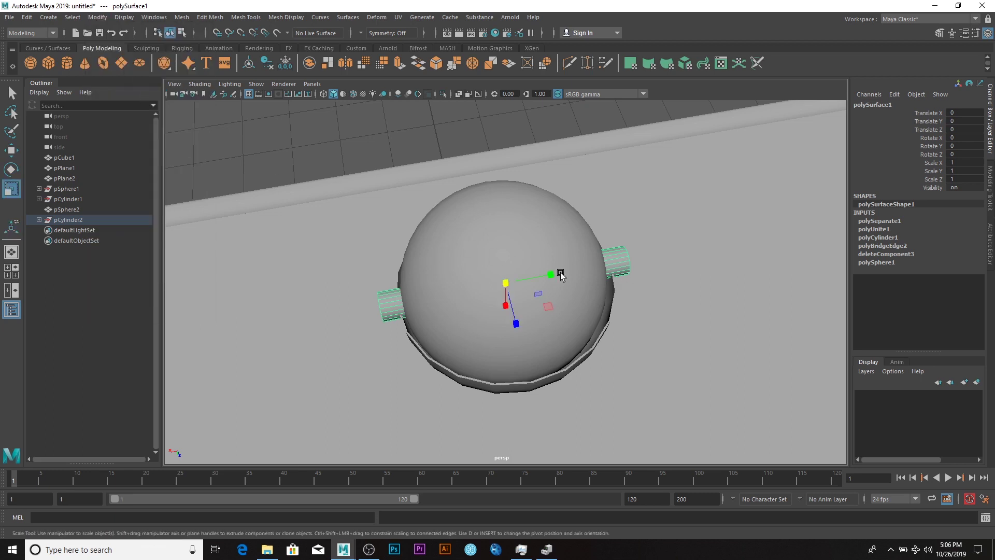
pyautogui.moveTo(560, 274); pyautogui.dragTo(553, 274)
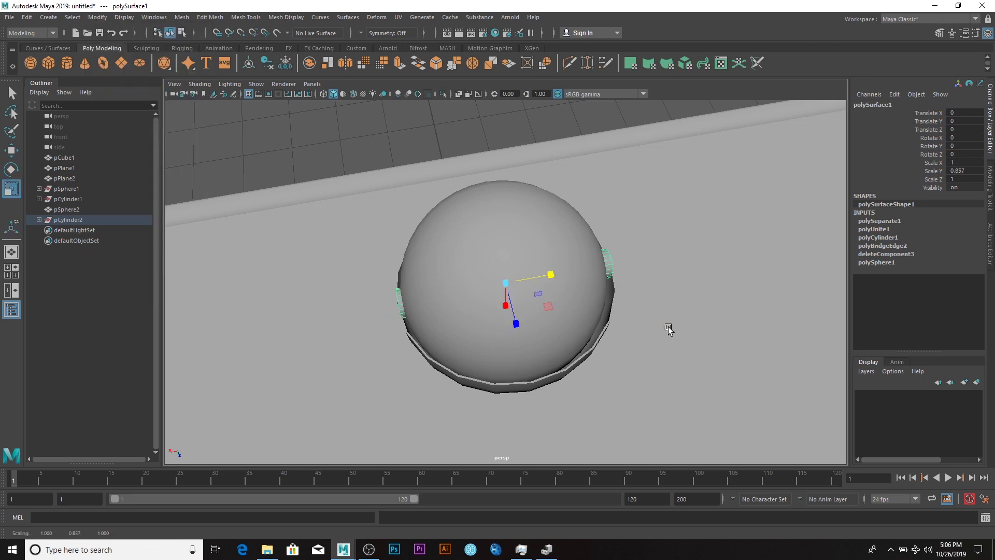
pyautogui.keyDown('alt'); pyautogui.moveTo(668, 329); pyautogui.dragTo(613, 299); pyautogui.keyUp('alt')
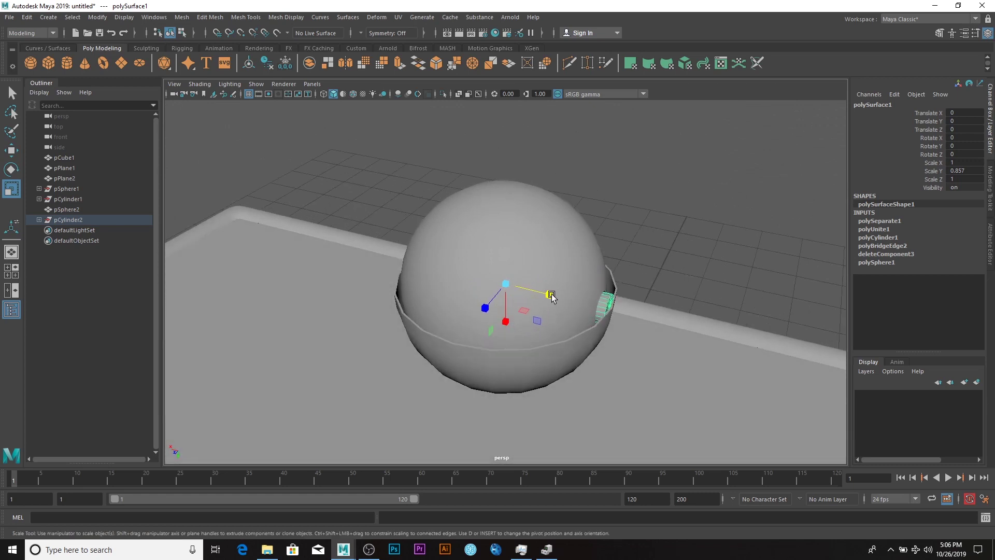
pyautogui.moveTo(551, 295); pyautogui.dragTo(550, 295)
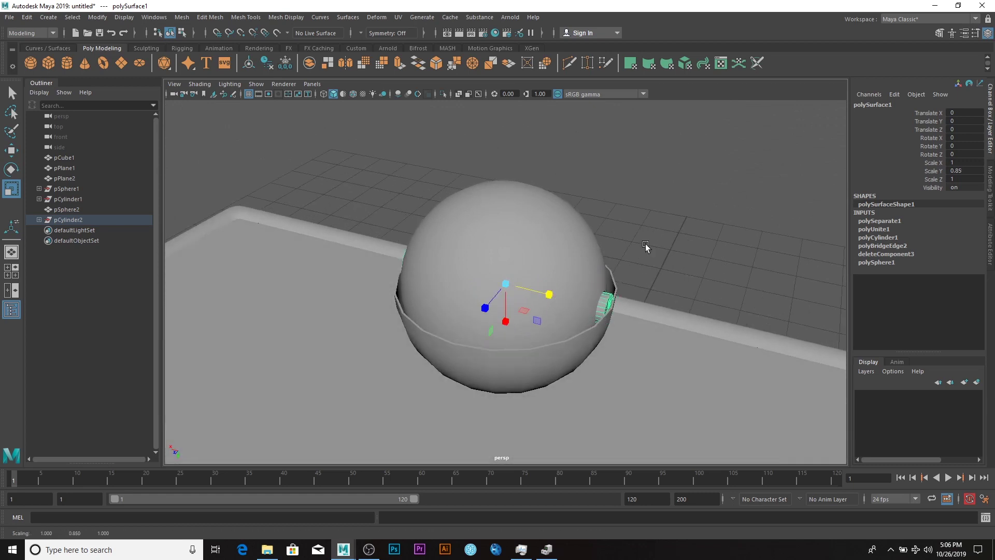
# - Try a smooth mesh preview on the half shell alone
pyautogui.click(662, 216)
pyautogui.keyDown('alt'); pyautogui.moveTo(662, 216); pyautogui.dragTo(545, 340); pyautogui.keyUp('alt')
pyautogui.click(545, 340)
pyautogui.keyDown('alt'); pyautogui.moveTo(559, 373); pyautogui.dragTo(543, 335); pyautogui.keyUp('alt')
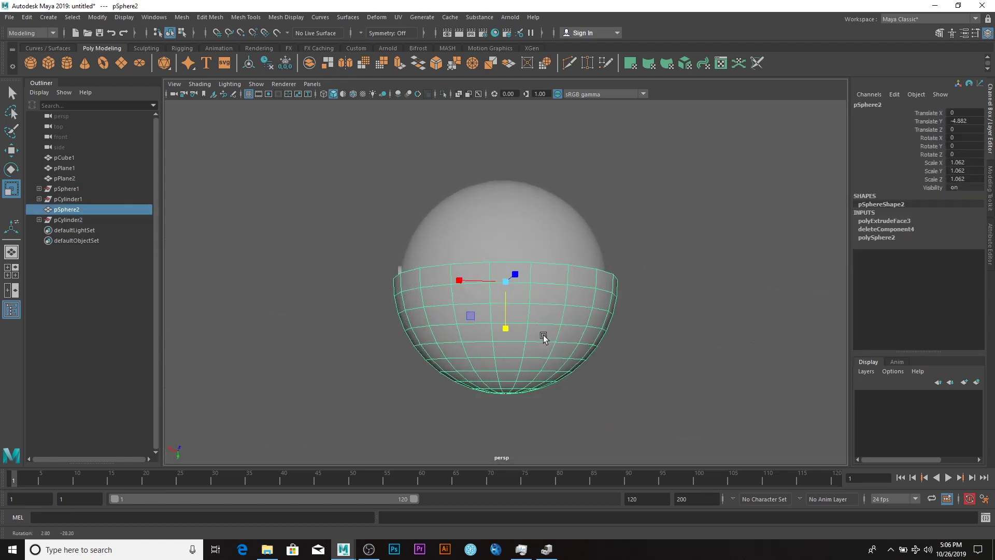
pyautogui.press('3')
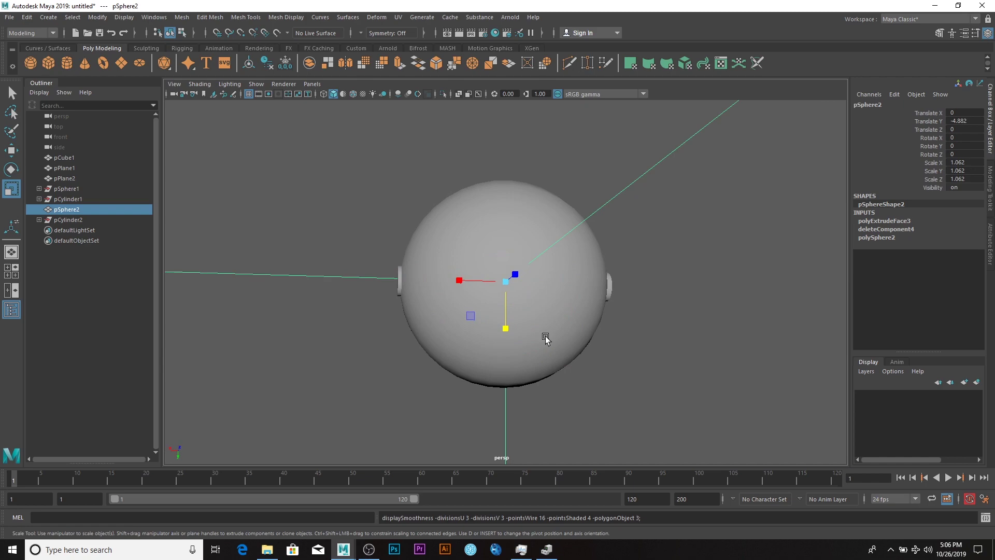
pyautogui.moveTo(542, 329)
pyautogui.keyDown('alt'); pyautogui.mouseDown()
pyautogui.moveTo(505, 348)
pyautogui.moveTo(527, 327)
pyautogui.moveTo(571, 347)
pyautogui.moveTo(538, 331)
pyautogui.moveTo(543, 322)
pyautogui.moveTo(537, 332)
pyautogui.mouseUp(); pyautogui.keyUp('alt')
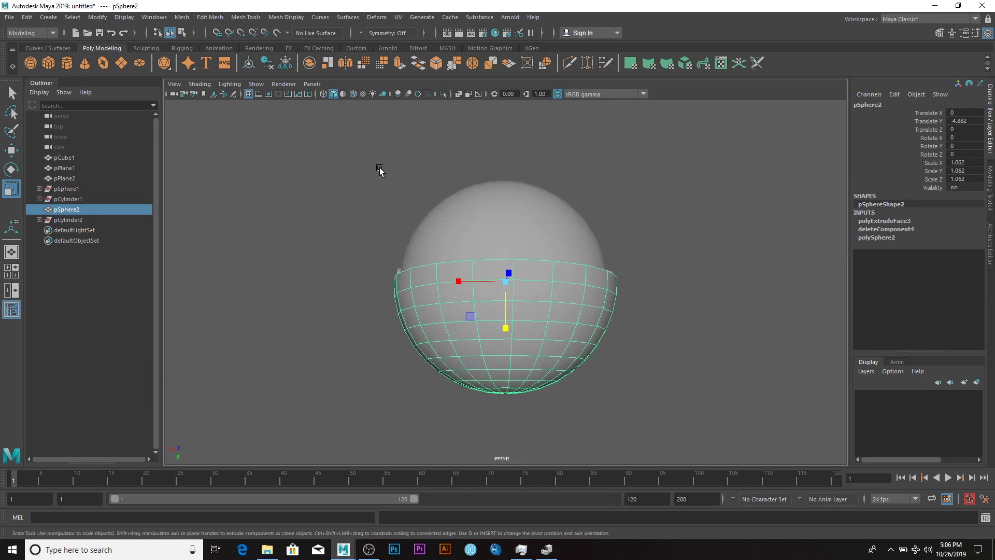
# - Combine the sphere, rod and half shell into one mesh
pyautogui.moveTo(266, 160); pyautogui.dragTo(697, 336)
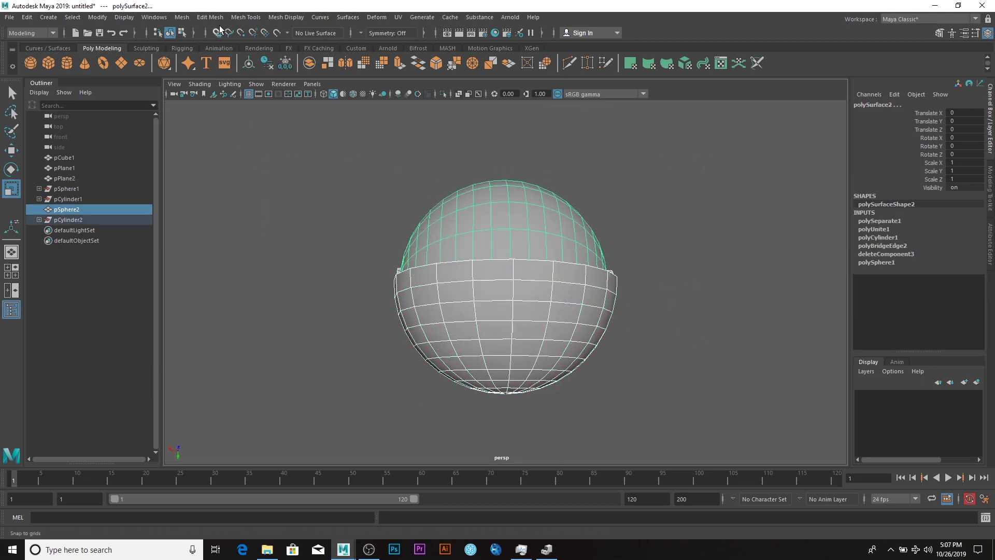
pyautogui.click(181, 17)
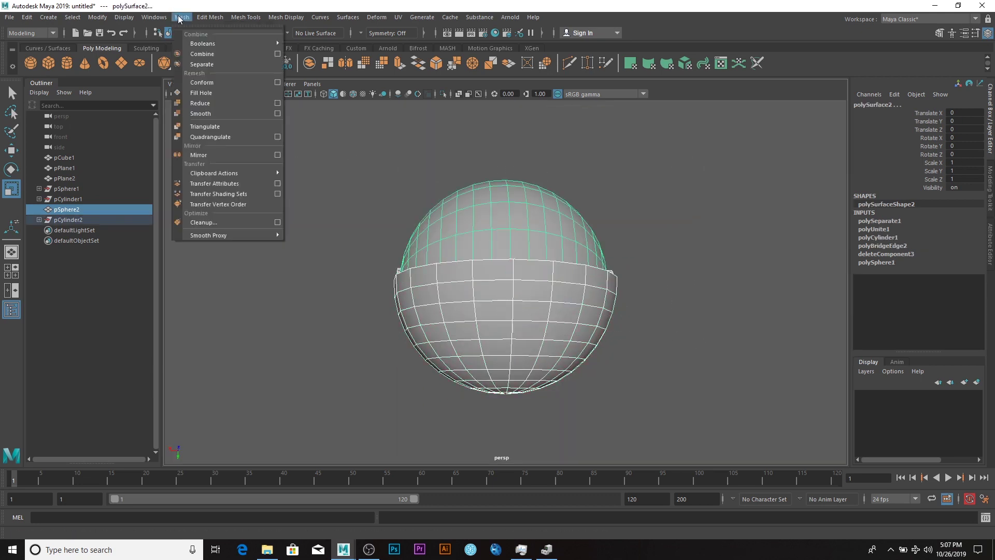
pyautogui.click(202, 54)
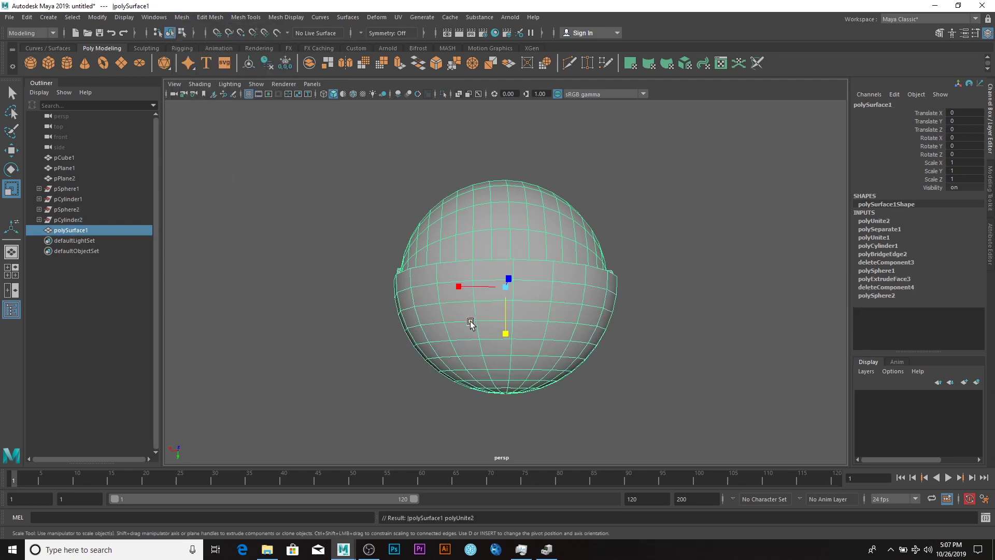
pyautogui.keyDown('alt'); pyautogui.moveTo(470, 323); pyautogui.dragTo(509, 298); pyautogui.keyUp('alt')
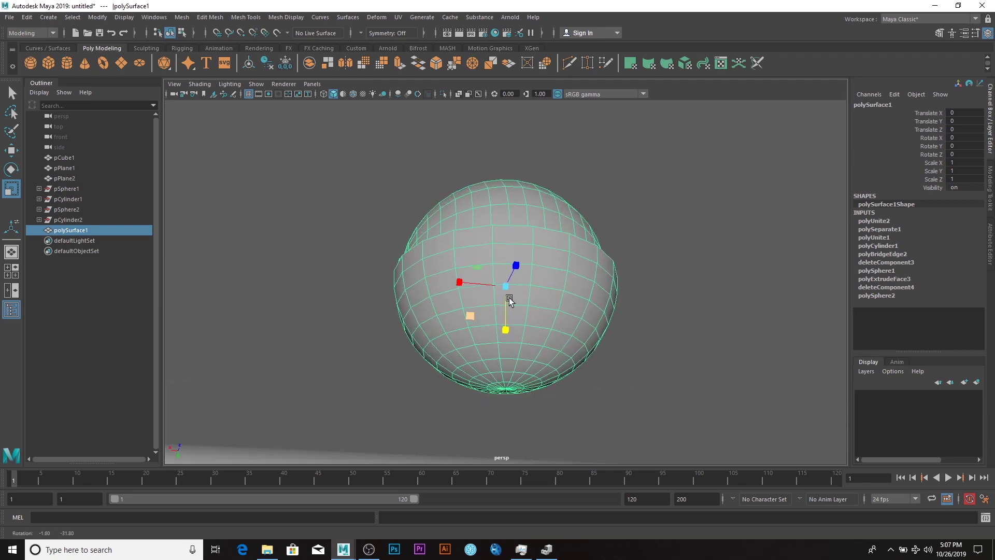
# - Create a new polygon cylinder and scale it uniformly to about 0.436
pyautogui.click(66, 63)
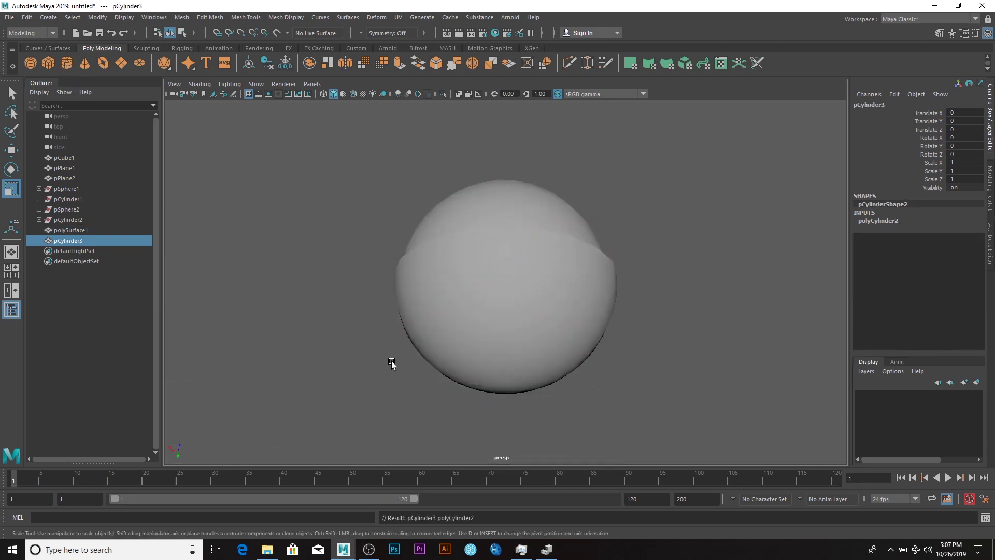
pyautogui.press('space')
pyautogui.press('space')
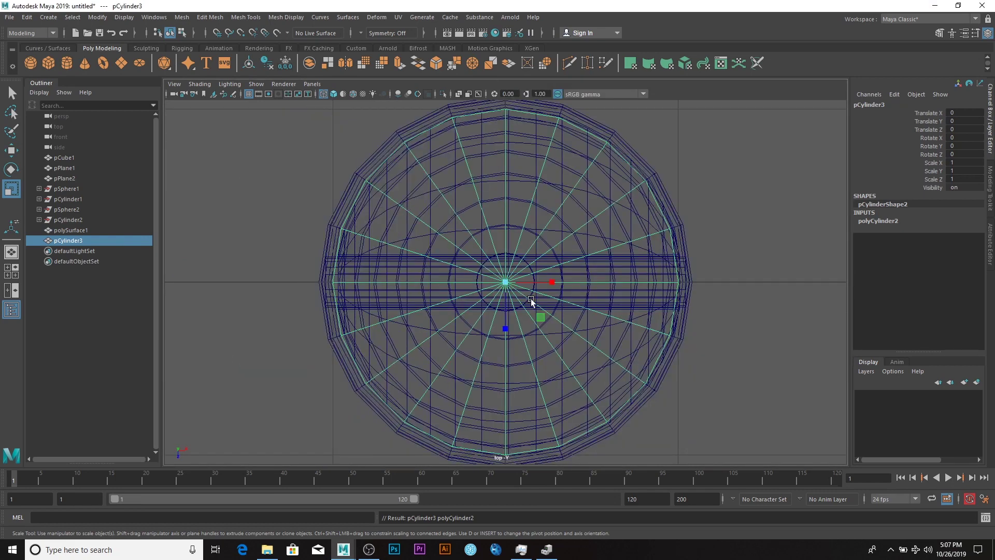
pyautogui.moveTo(508, 283); pyautogui.dragTo(344, 285)
pyautogui.press('space')
pyautogui.press('space')
pyautogui.press('f')
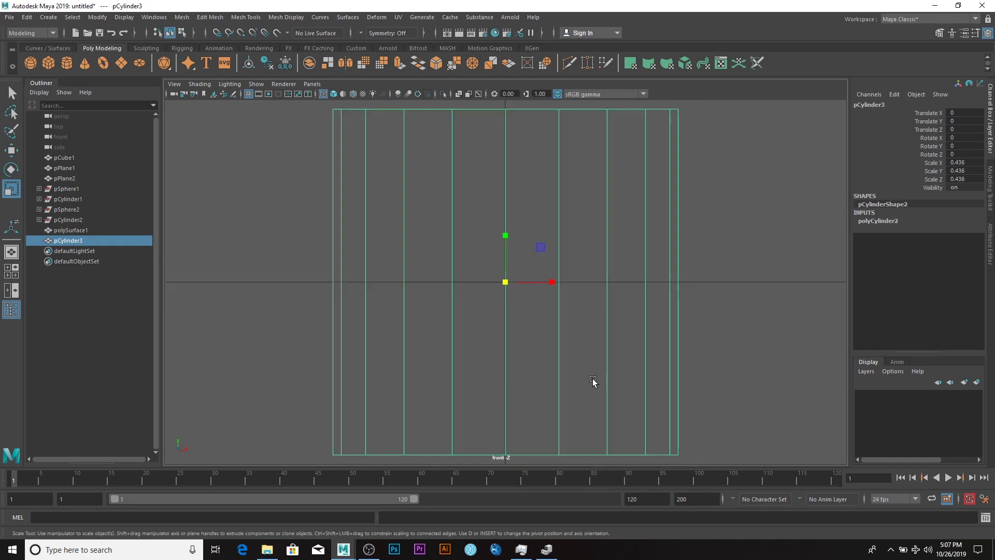
# - Shrink the new cylinder uniformly to about 0.173 and set it on top of the sphere at about -3.656 in Translate Y
pyautogui.click(718, 377)
pyautogui.scroll(-5, 717, 377)
pyautogui.click(506, 207)
pyautogui.press('w')
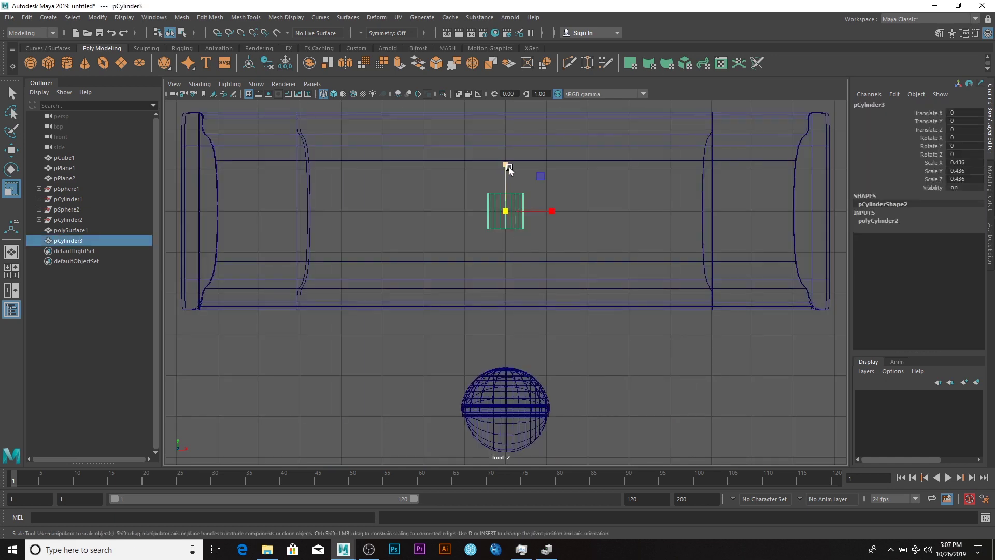
pyautogui.moveTo(506, 167); pyautogui.dragTo(507, 309)
pyautogui.press('r')
pyautogui.moveTo(507, 346); pyautogui.dragTo(490, 350)
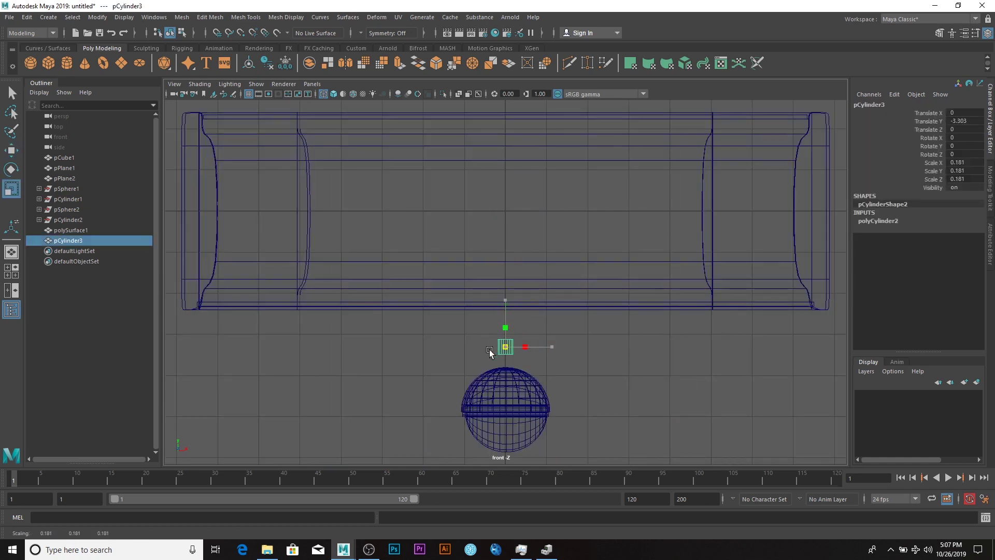
pyautogui.press('w')
pyautogui.moveTo(507, 293); pyautogui.dragTo(507, 308)
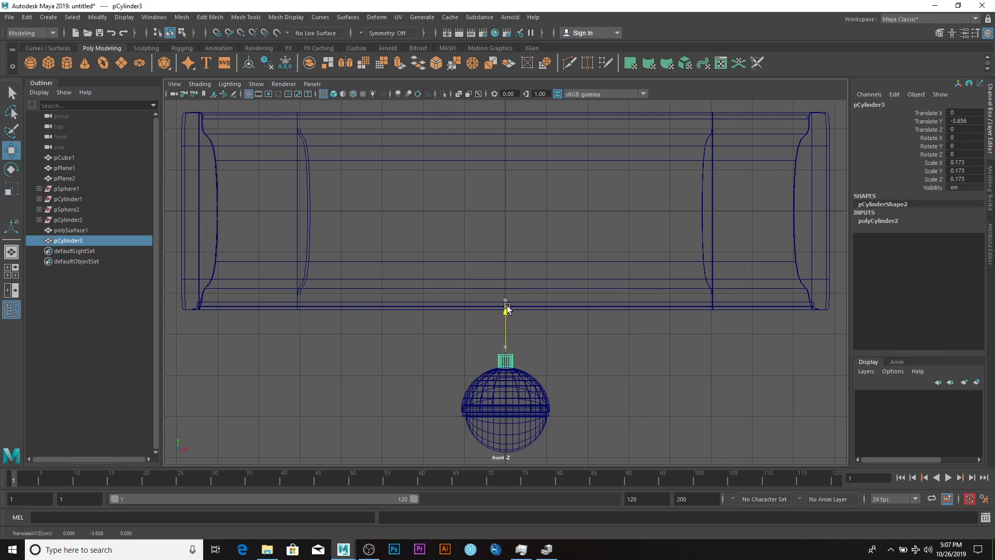
# - Stretch the small cylinder to about 0.328 in Scale Y and raise it to about -3.514 in Translate Y as a neck on the sphere
pyautogui.keyDown('alt'); pyautogui.moveTo(516, 376); pyautogui.dragTo(722, 399, button='right'); pyautogui.keyUp('alt')
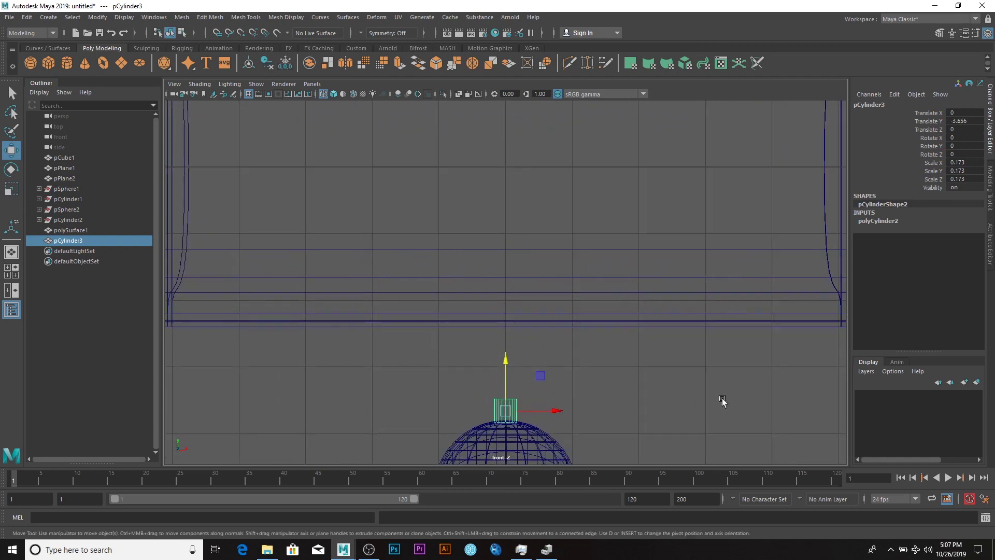
pyautogui.keyDown('alt'); pyautogui.moveTo(643, 404); pyautogui.dragTo(651, 306, button='middle'); pyautogui.keyUp('alt')
pyautogui.keyDown('alt'); pyautogui.moveTo(651, 307); pyautogui.dragTo(812, 315, button='right'); pyautogui.keyUp('alt')
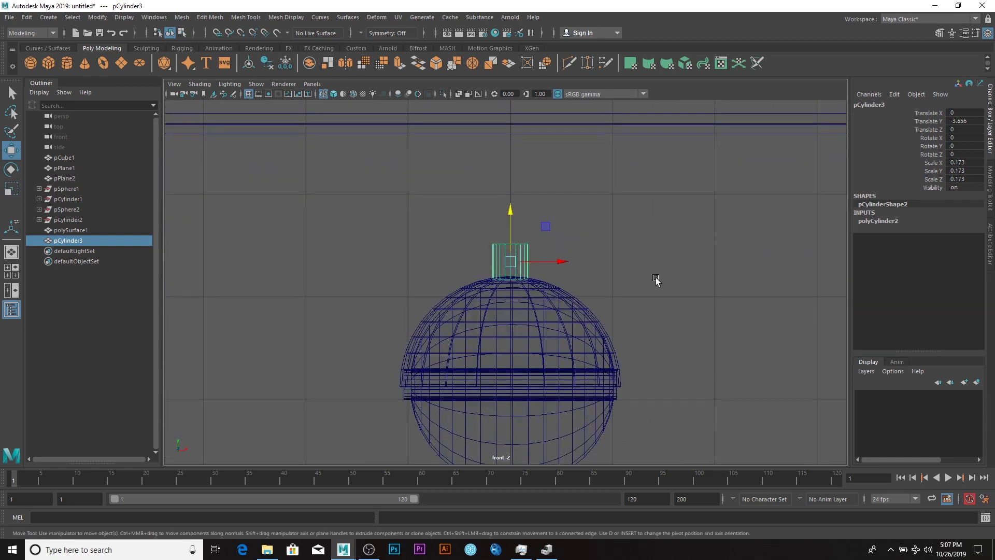
pyautogui.press('r')
pyautogui.moveTo(511, 215); pyautogui.dragTo(515, 195)
pyautogui.press('w')
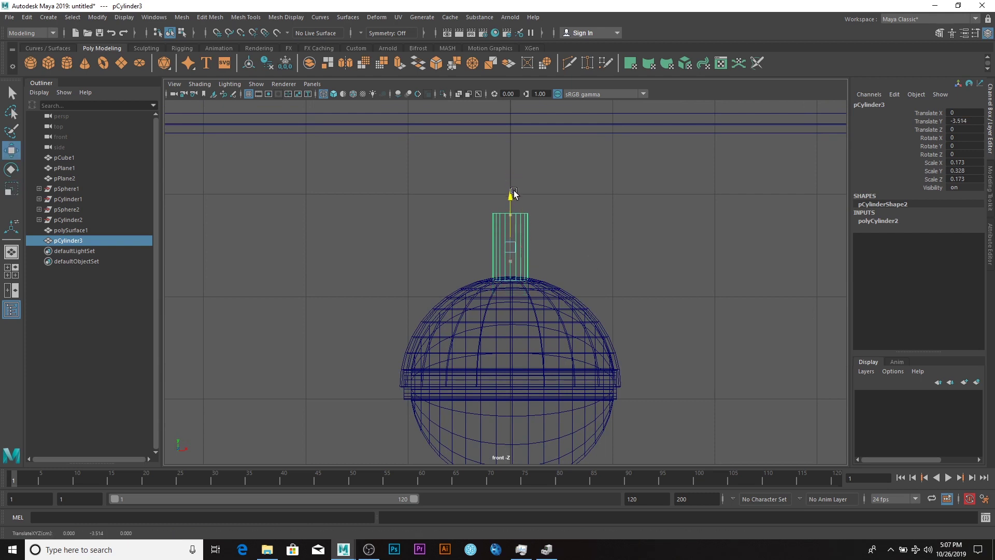
# - Insert a horizontal edge loop around the middle of the neck cylinder
pyautogui.click(593, 215)
pyautogui.click(518, 243)
pyautogui.keyDown('shift'); pyautogui.moveTo(518, 258); pyautogui.dragTo(477, 269, button='right'); pyautogui.keyUp('shift')
pyautogui.click(510, 253)
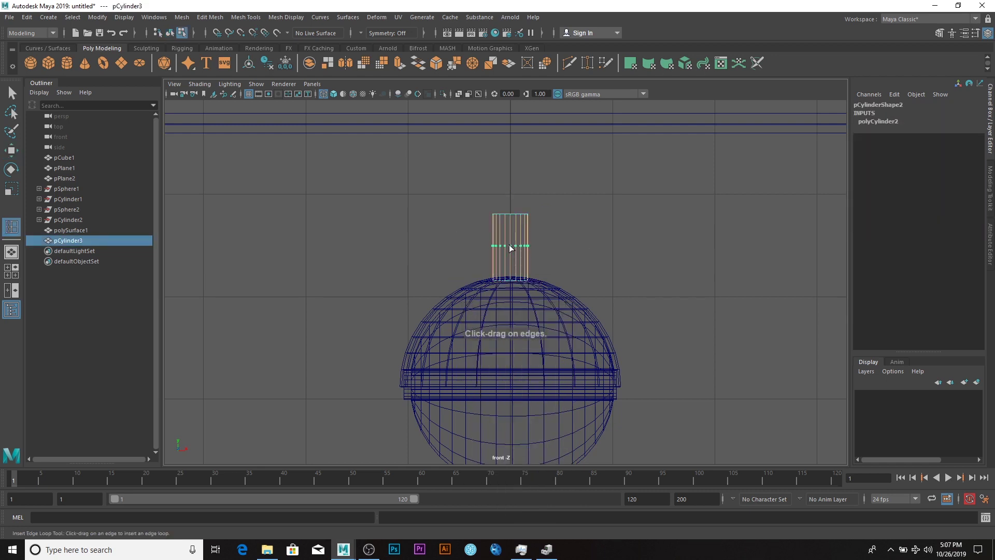
pyautogui.press('w')
# - Scale the neck cylinder's top vertices outward to flare its upper half into a wide funnel
pyautogui.moveTo(485, 196); pyautogui.dragTo(473, 220, button='right')
pyautogui.moveTo(467, 205); pyautogui.dragTo(584, 234)
pyautogui.press('r')
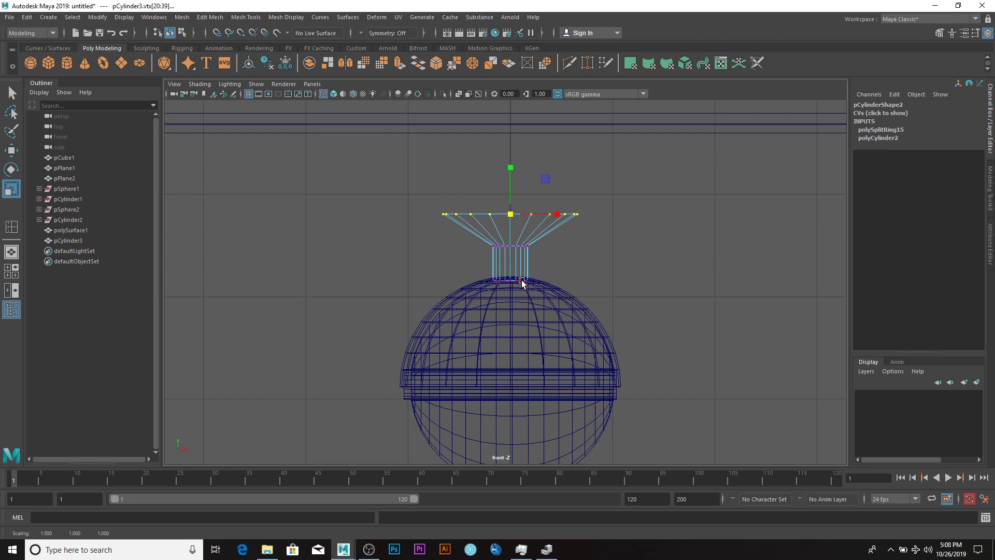
pyautogui.moveTo(522, 283); pyautogui.dragTo(539, 250, button='right')
# - Combine the flared neck with the sphere assembly into one caster mesh
pyautogui.click(466, 196)
pyautogui.moveTo(451, 183); pyautogui.dragTo(662, 321)
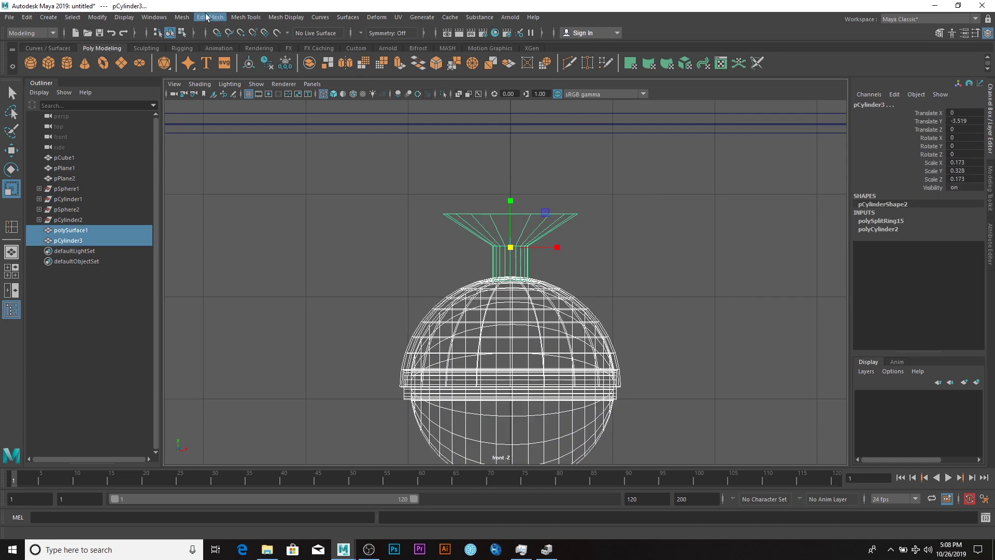
pyautogui.click(182, 17)
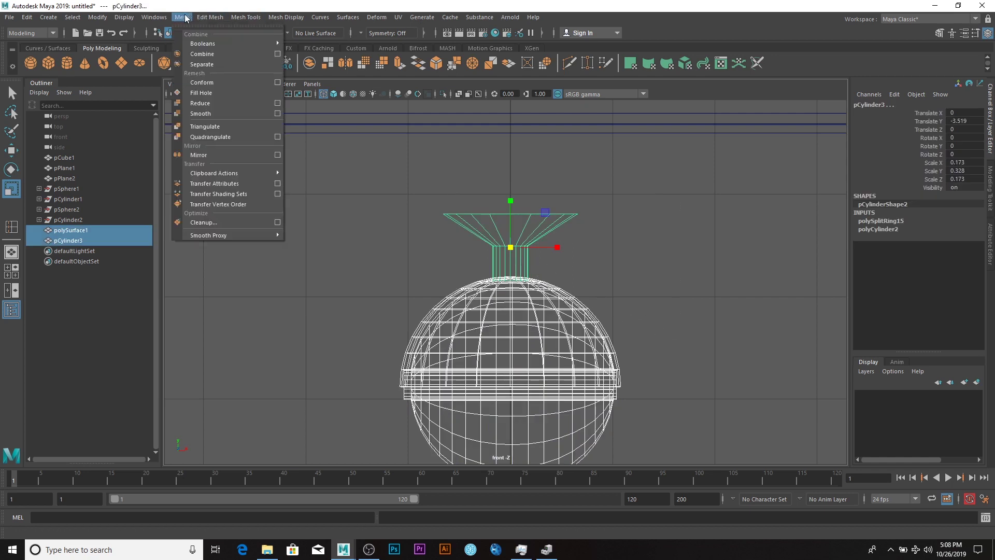
pyautogui.click(215, 54)
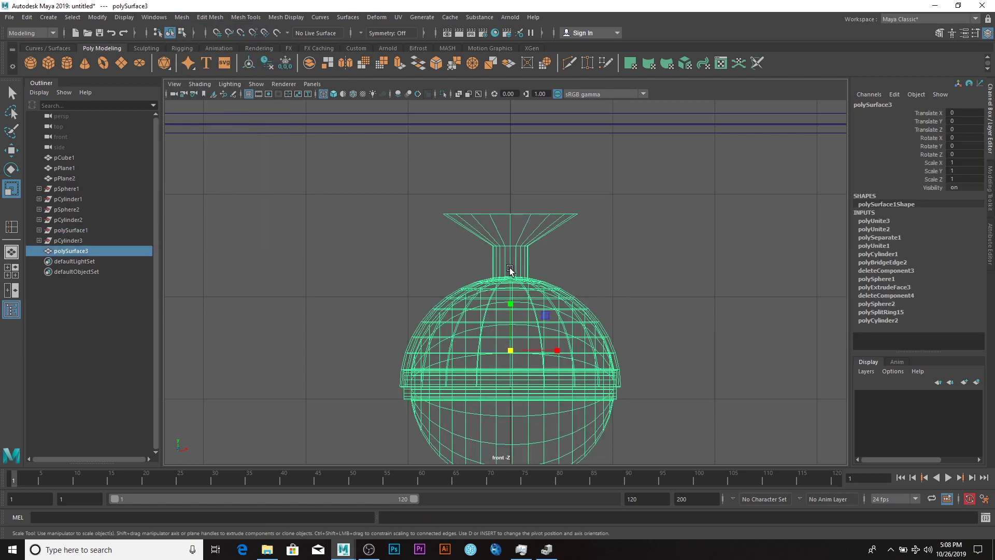
# - Scale the combined caster uniformly down to about 0.395
pyautogui.press('space')
pyautogui.press('space')
pyautogui.click(678, 347)
pyautogui.keyDown('alt'); pyautogui.moveTo(678, 346); pyautogui.dragTo(571, 275); pyautogui.keyUp('alt')
pyautogui.click(513, 283)
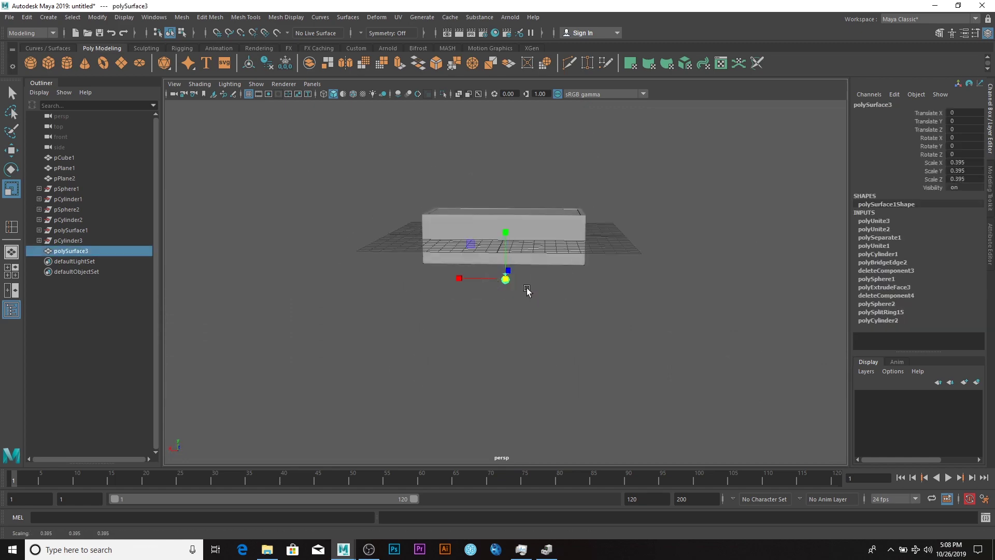
# - Move the caster under one end of the box, at about -6.806 in Translate X and 1.68 in Translate Y
pyautogui.press('space')
pyautogui.press('space')
pyautogui.scroll(-5, 437, 338)
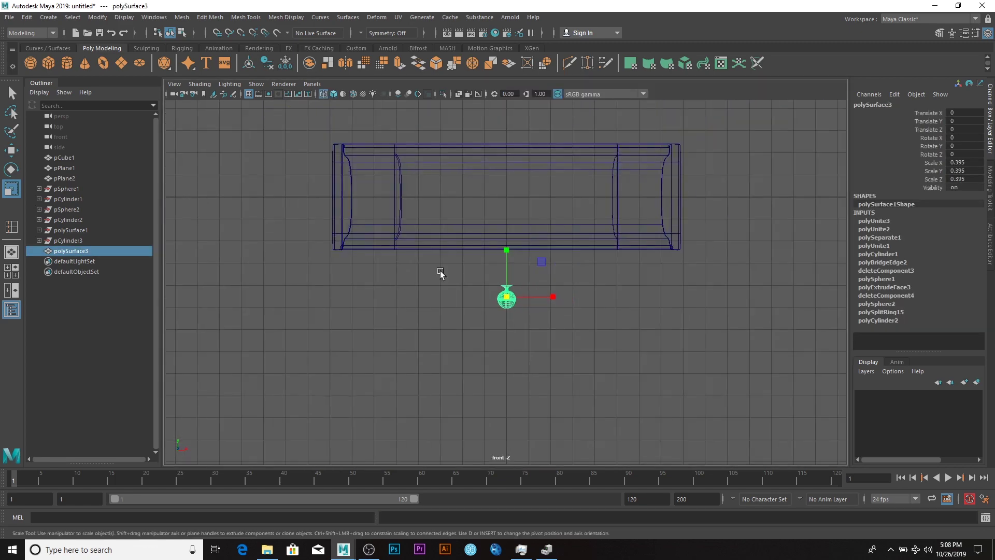
pyautogui.press('w')
pyautogui.moveTo(506, 296); pyautogui.dragTo(356, 259)
pyautogui.press('space')
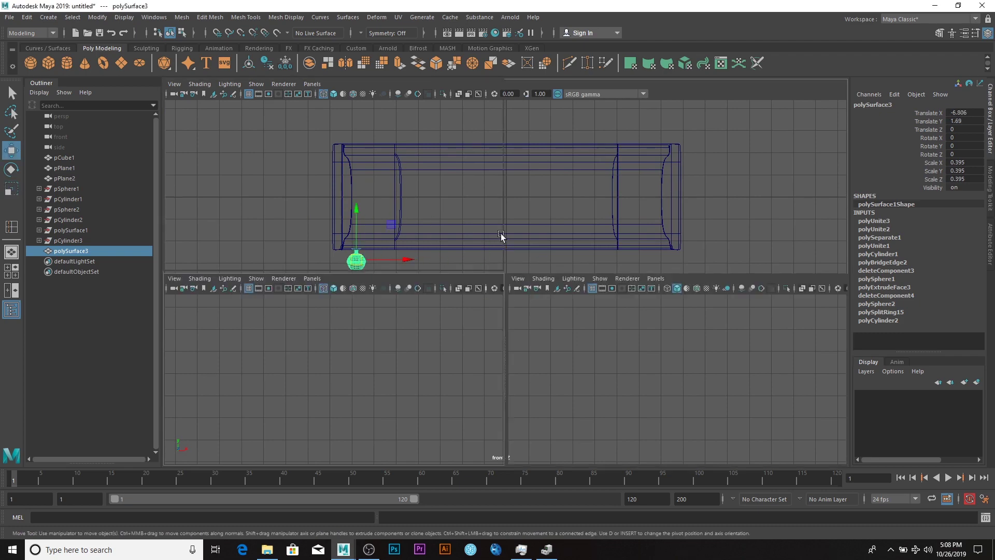
pyautogui.press('space')
pyautogui.keyDown('alt'); pyautogui.moveTo(562, 288); pyautogui.dragTo(555, 284); pyautogui.keyUp('alt')
pyautogui.press('f')
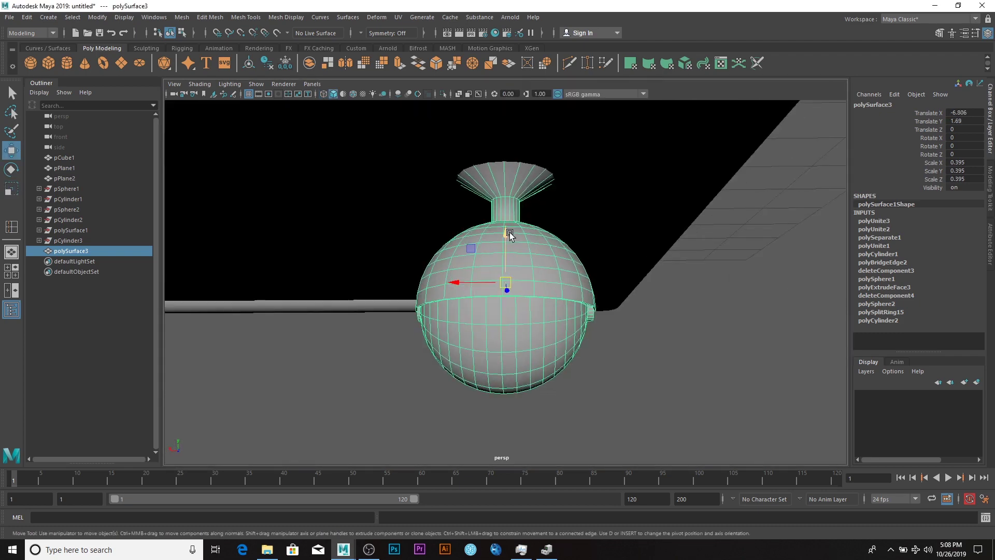
pyautogui.moveTo(510, 236); pyautogui.dragTo(507, 233)
# - Fit the caster into the box's bottom corner at about -3.045 in Translate Z and 1.899 in Translate Y, scaled to about 0.222
pyautogui.keyDown('alt'); pyautogui.moveTo(620, 285); pyautogui.dragTo(484, 246, button='right'); pyautogui.keyUp('alt')
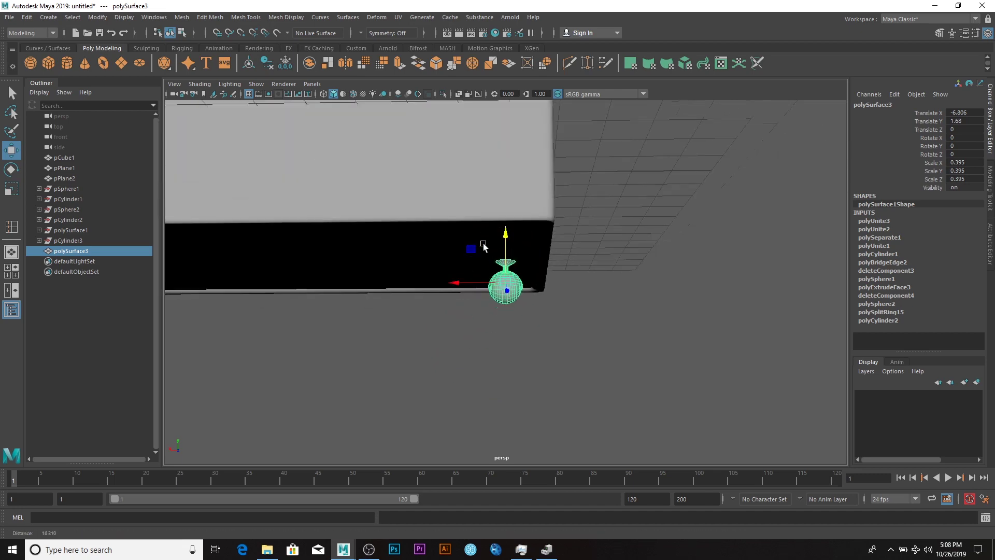
pyautogui.keyDown('alt'); pyautogui.moveTo(483, 246); pyautogui.dragTo(400, 273); pyautogui.keyUp('alt')
pyautogui.moveTo(557, 292); pyautogui.dragTo(411, 278)
pyautogui.press('r')
pyautogui.press('w')
pyautogui.moveTo(418, 225); pyautogui.dragTo(407, 222)
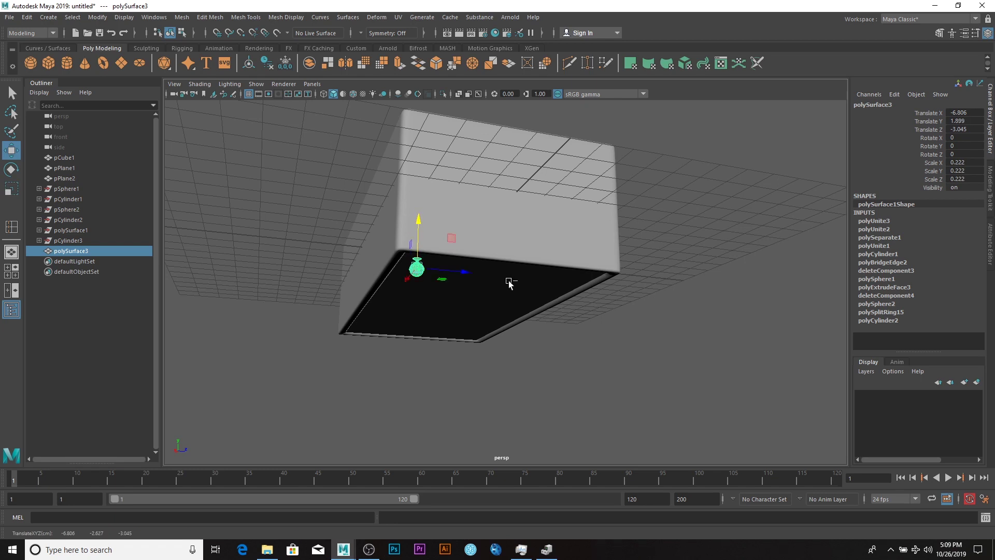
# - Duplicate the caster and move the copy to the neighbouring bottom corner at about 2.728 in Translate Z
pyautogui.hotkey('ctrl', 'd')
pyautogui.moveTo(518, 282); pyautogui.dragTo(621, 302)
pyautogui.press('space')
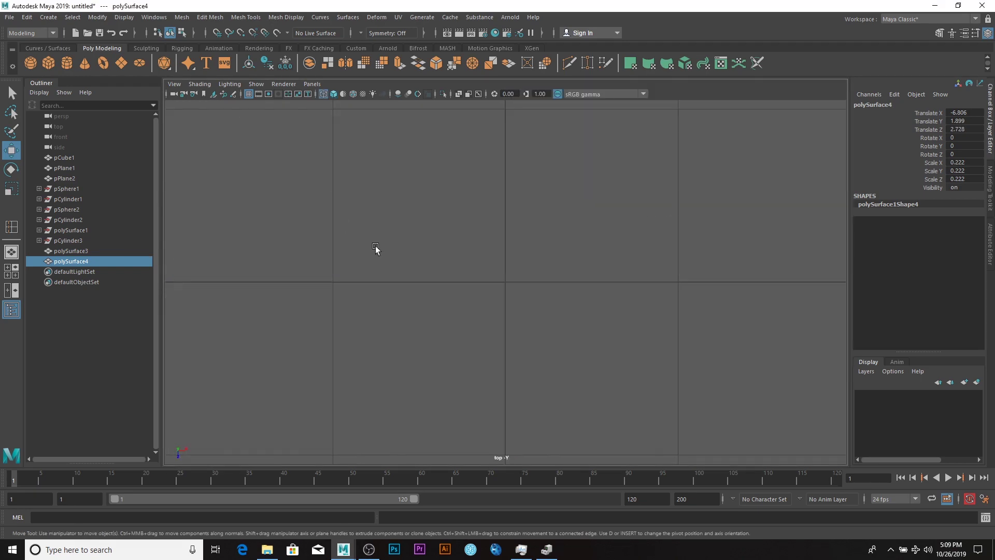
pyautogui.press('space')
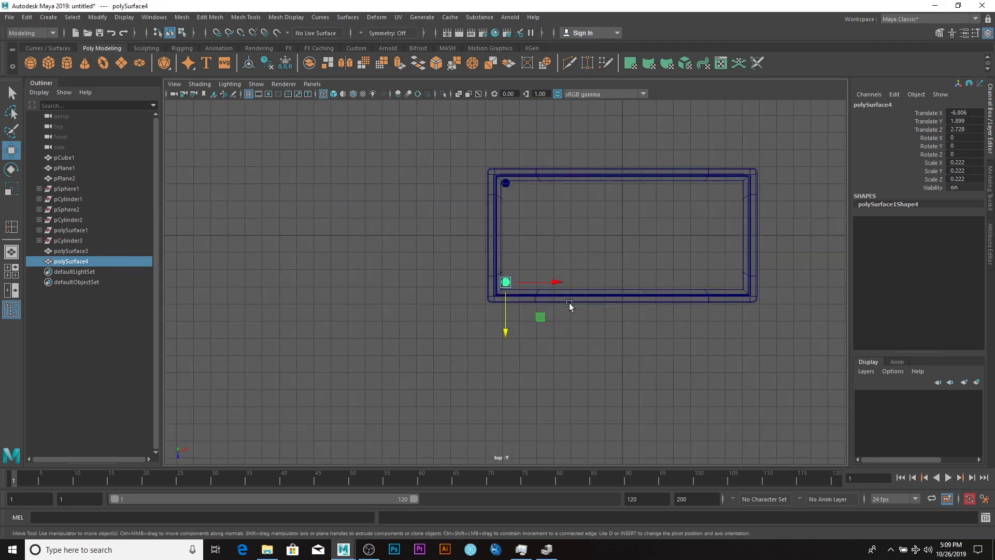
# - Shift both casters inward to about -6.565 in Translate X, and move the rear one to about -2.804 in Translate Z
pyautogui.click(573, 324)
pyautogui.click(512, 287)
pyautogui.moveTo(513, 288); pyautogui.dragTo(517, 286)
pyautogui.hotkey('ctrl', 'z')
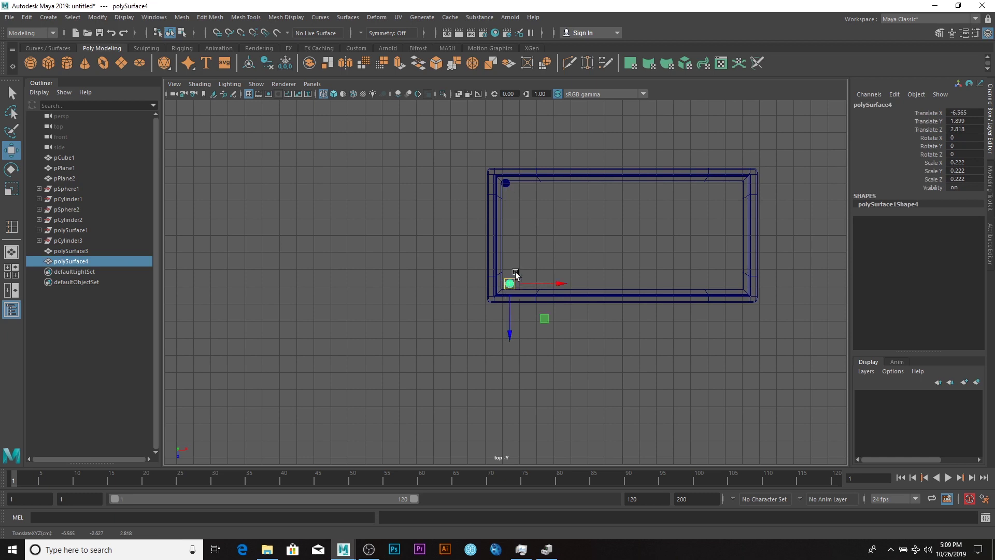
pyautogui.moveTo(506, 184); pyautogui.dragTo(521, 248)
pyautogui.click(514, 187)
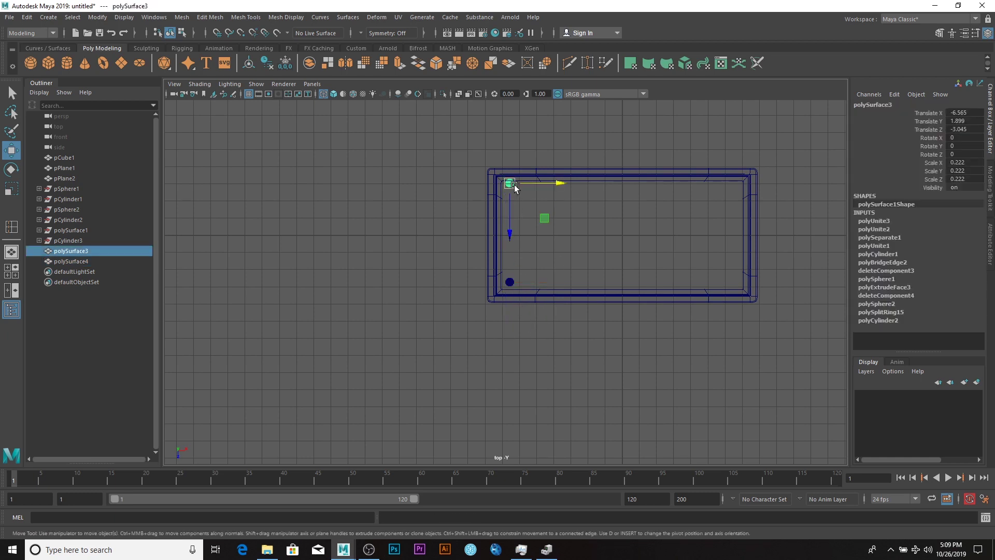
pyautogui.click(513, 237)
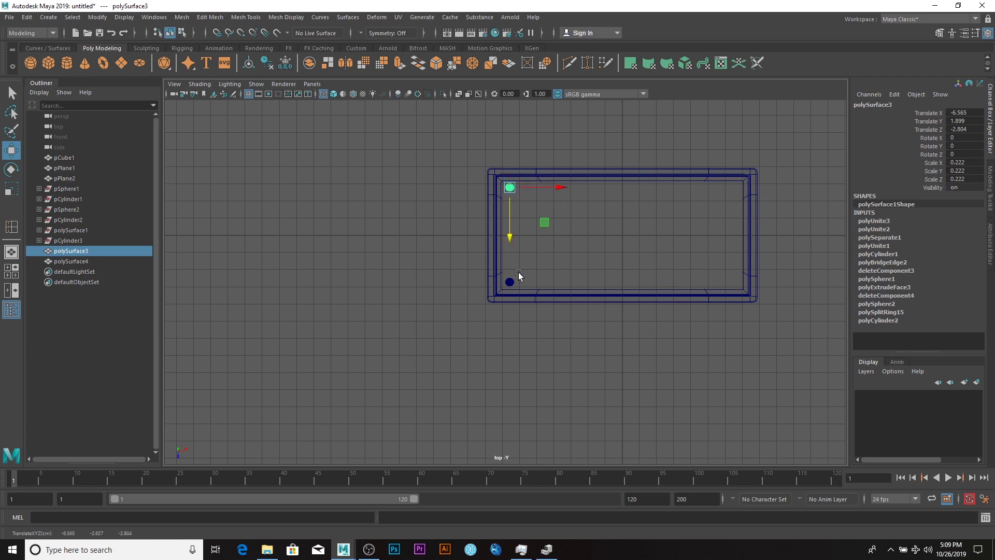
# - Duplicate both casters together and move the copies to the opposite end of the box, at about 6.646 in Translate X
pyautogui.keyDown('shift'); pyautogui.click(509, 287); pyautogui.keyUp('shift')
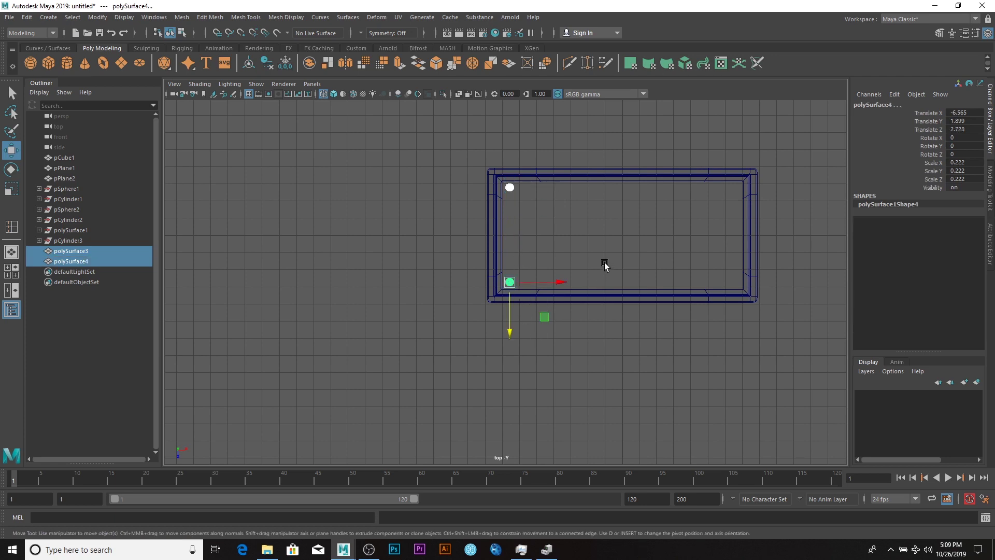
pyautogui.hotkey('ctrl', 'd')
pyautogui.moveTo(553, 282); pyautogui.dragTo(780, 301)
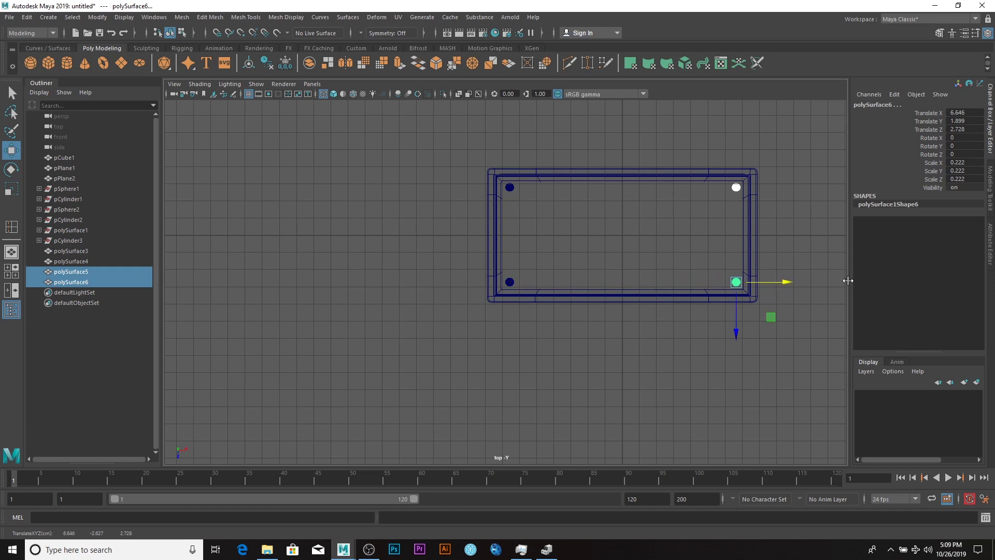
pyautogui.click(804, 233)
# - Assign a new Arnold aiStandardSurface material to the box body
pyautogui.press('space')
pyautogui.press('space')
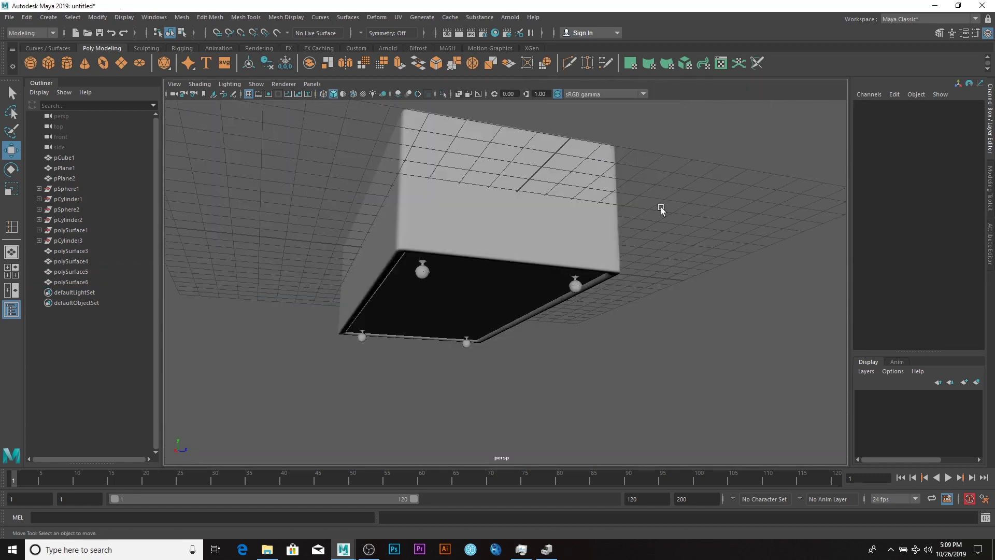
pyautogui.keyDown('alt'); pyautogui.moveTo(659, 209); pyautogui.dragTo(605, 252); pyautogui.keyUp('alt')
pyautogui.click(616, 229)
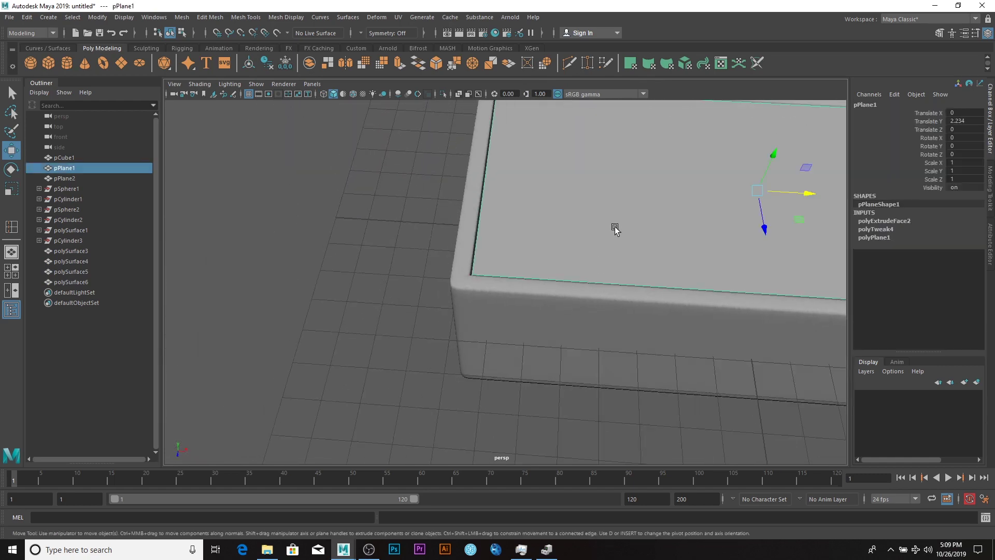
pyautogui.click(589, 329)
pyautogui.rightClick(611, 319)
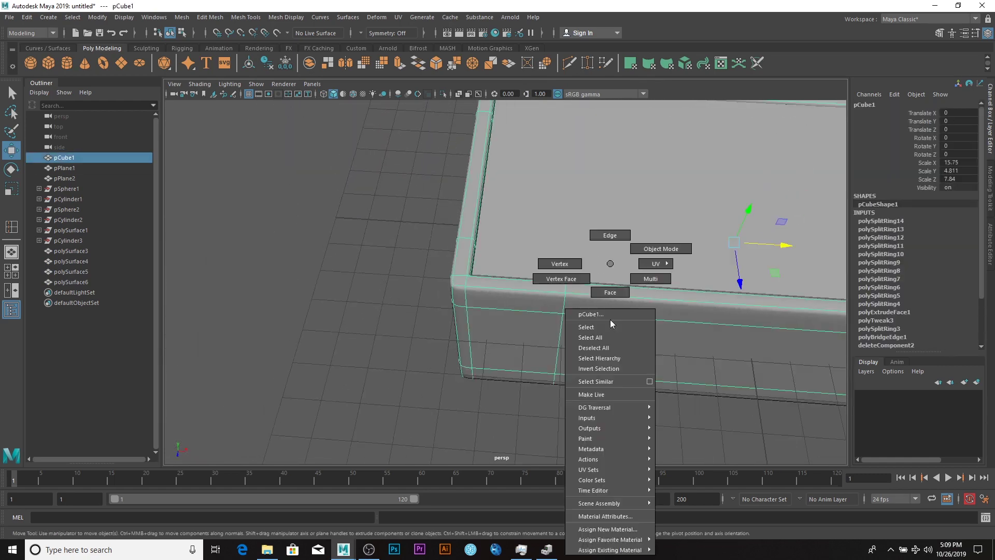
pyautogui.click(618, 532)
pyautogui.click(377, 266)
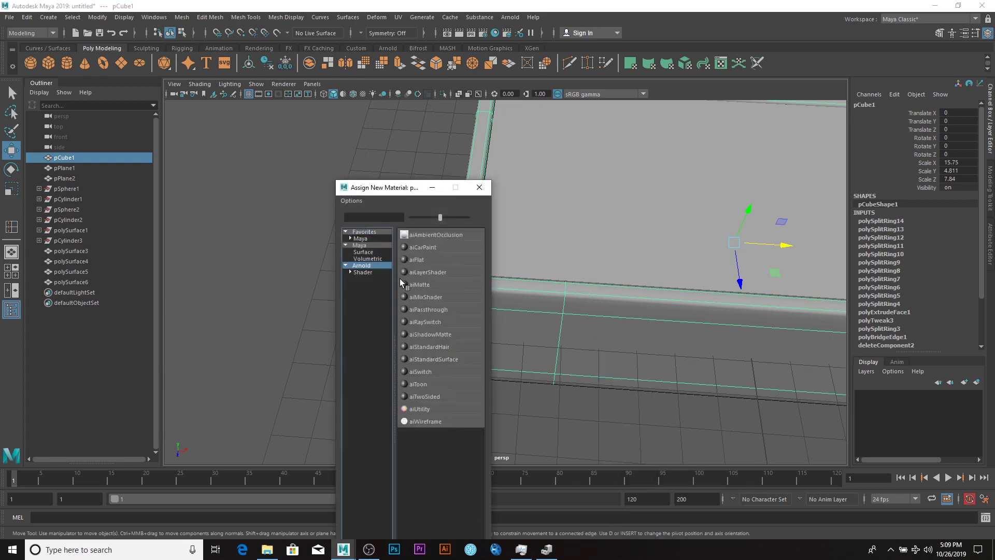
pyautogui.click(440, 359)
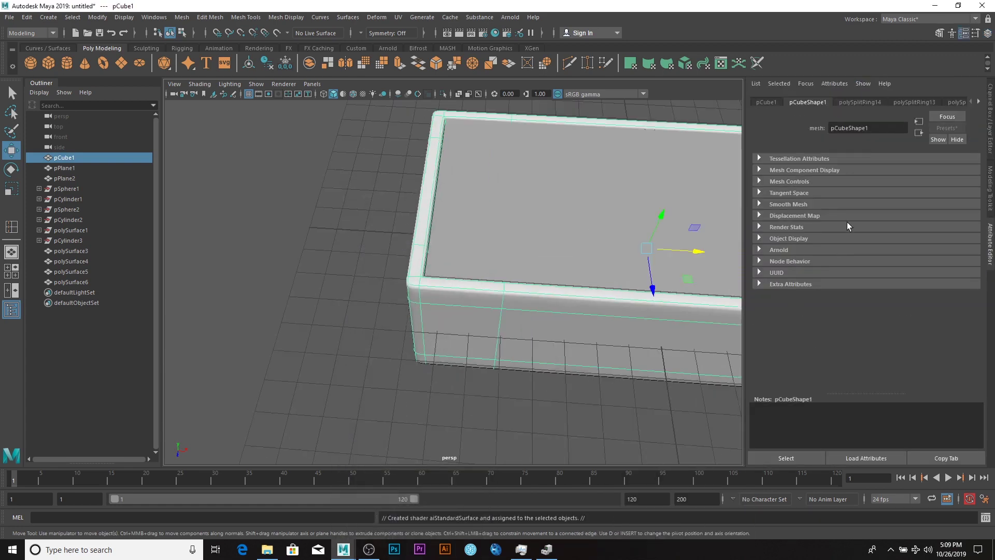
# - Delete the construction history of all objects in the scene
pyautogui.click(979, 101)
pyautogui.click(978, 102)
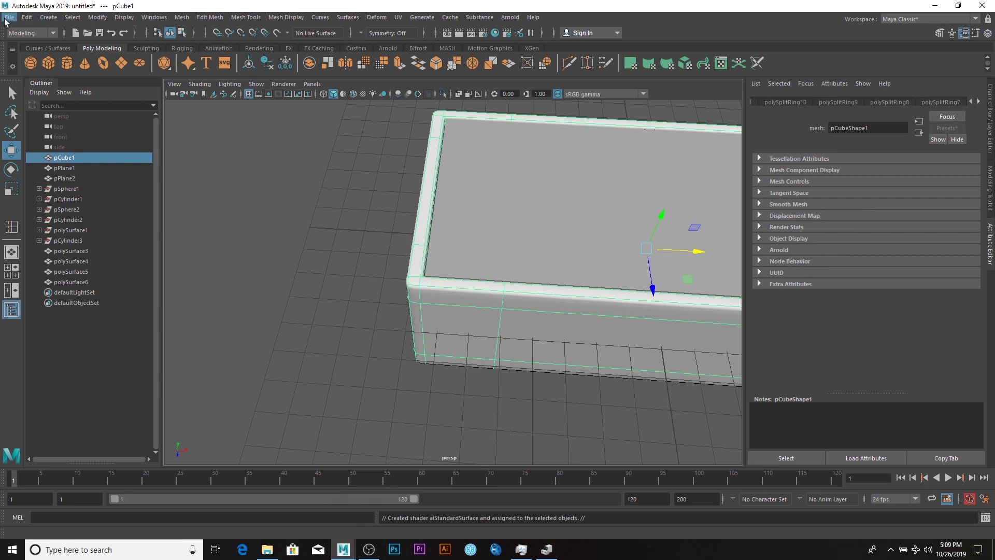
pyautogui.click(27, 17)
pyautogui.moveTo(130, 150)
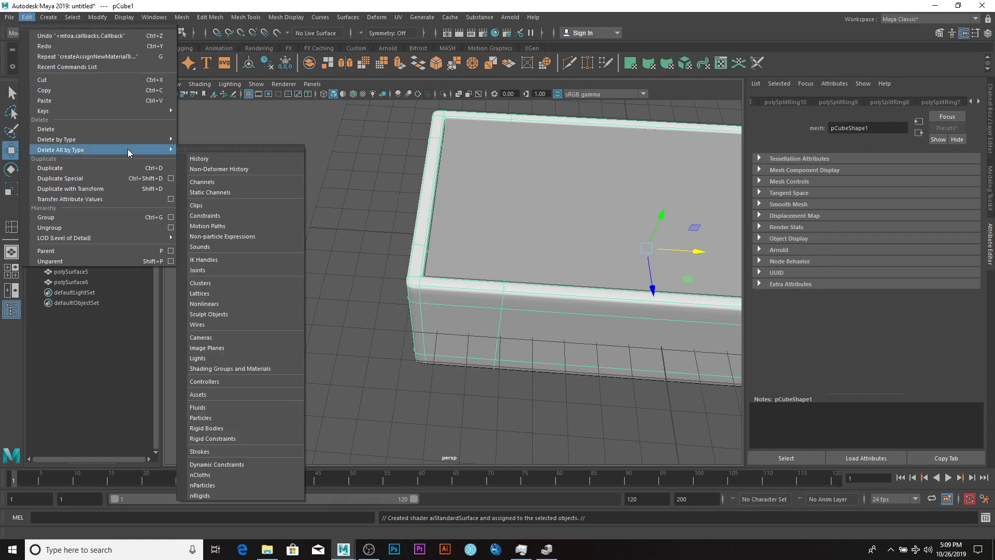
pyautogui.click(214, 159)
# - Set the box material's base color to dark red with hue 360, saturation 0.859 and value 0.097
pyautogui.click(884, 102)
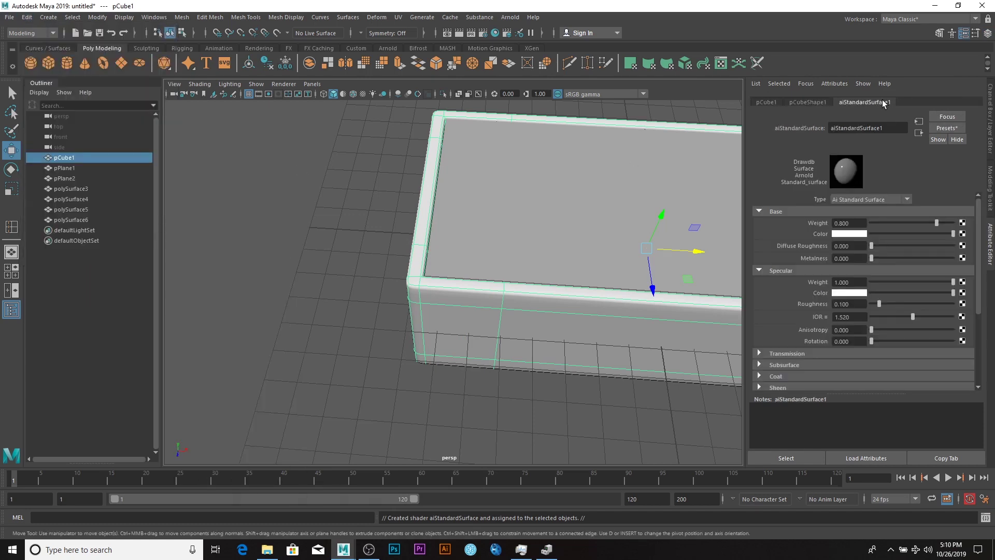
pyautogui.click(865, 234)
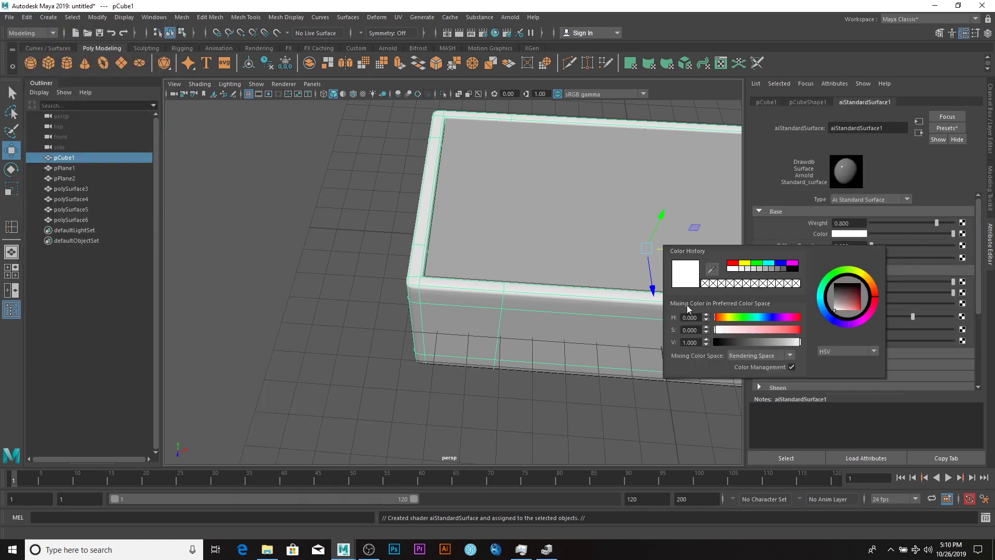
pyautogui.click(800, 330)
pyautogui.moveTo(745, 339); pyautogui.dragTo(747, 342)
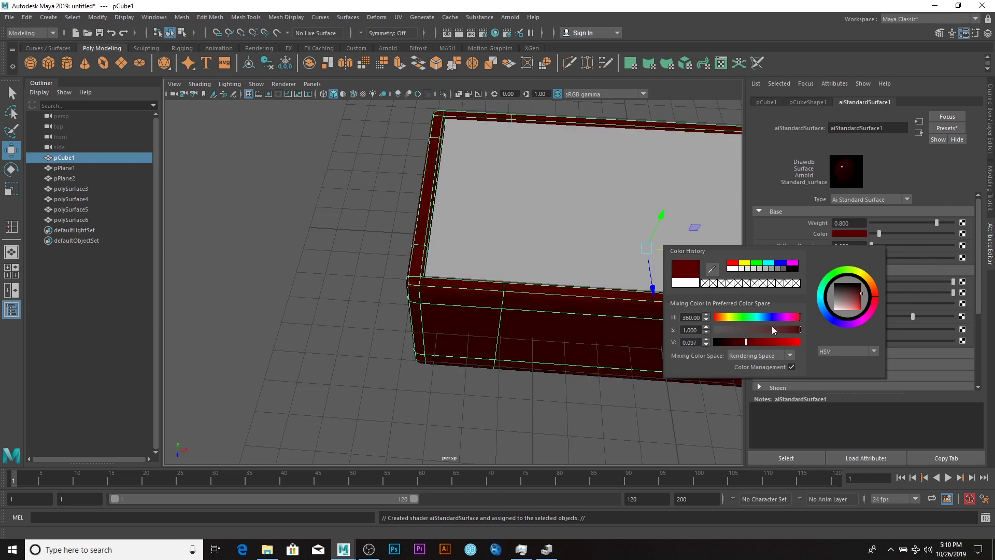
pyautogui.click(791, 330)
pyautogui.click(789, 330)
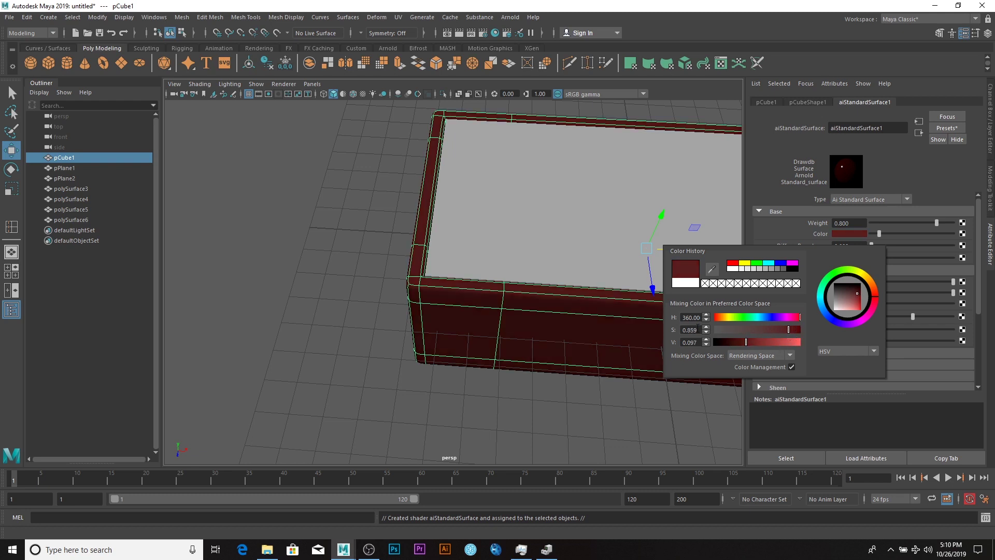
# - Assign a new Arnold aiStandardSurface material to the box's top panel
pyautogui.click(568, 222)
pyautogui.rightClick(596, 183)
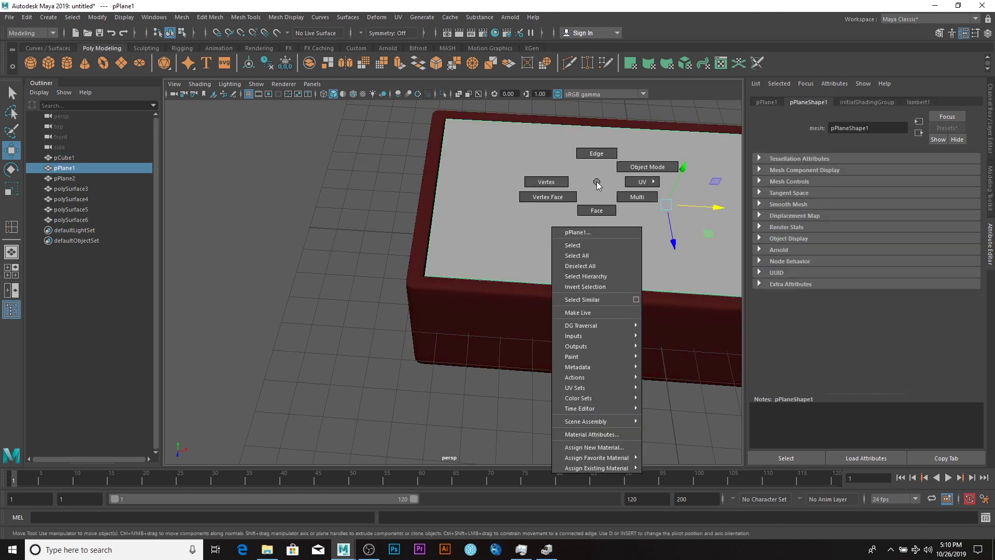
pyautogui.click(594, 446)
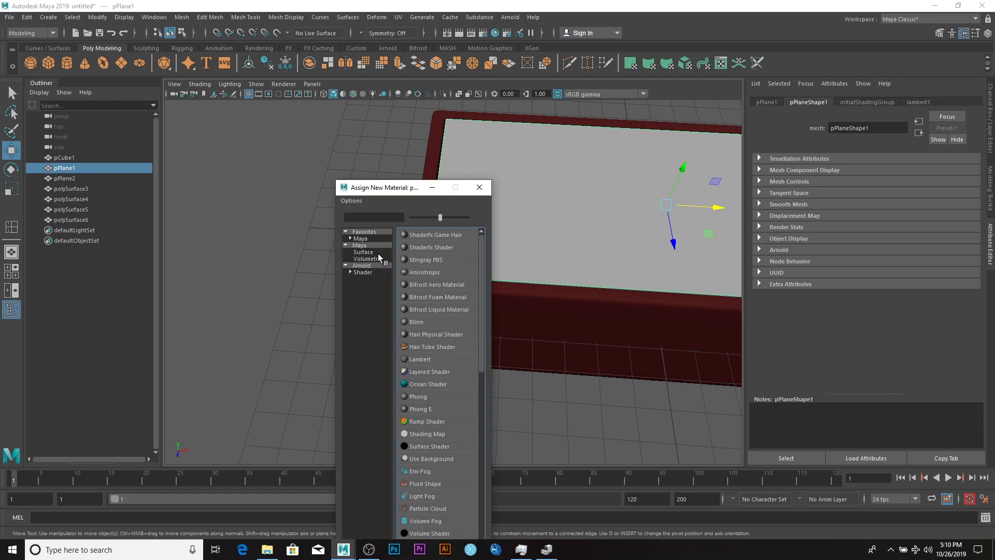
pyautogui.click(362, 266)
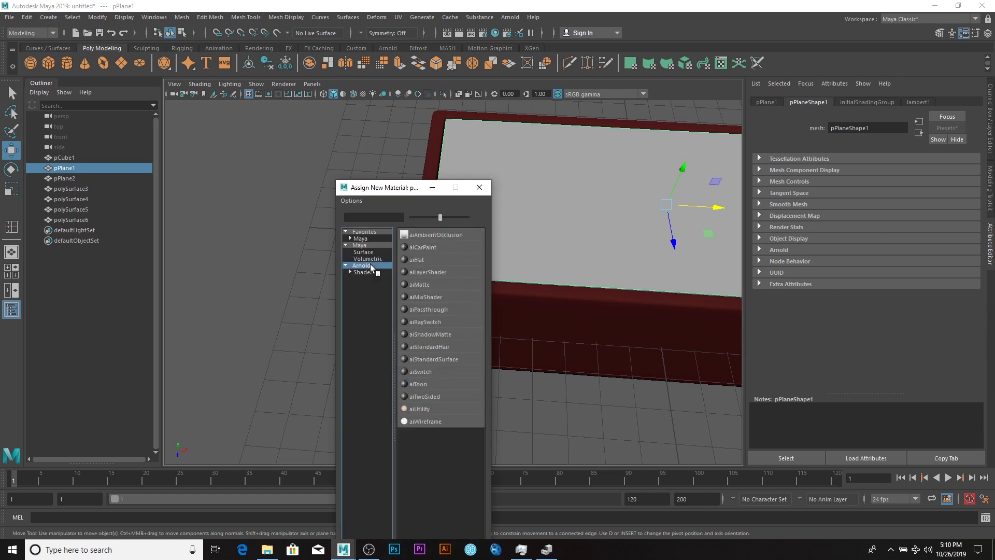
pyautogui.click(442, 361)
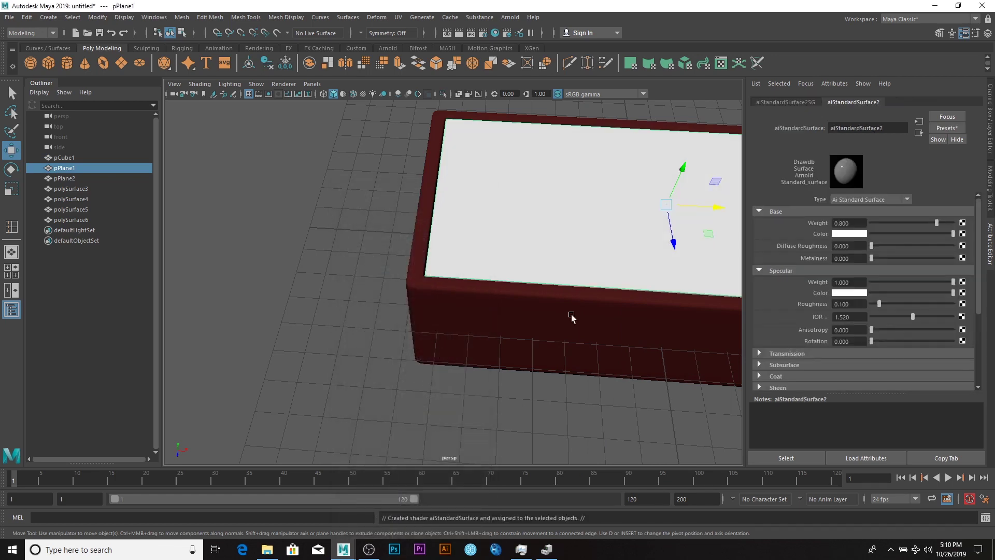
# - Replace the top panel's material settings with the Glass preset
pyautogui.click(947, 129)
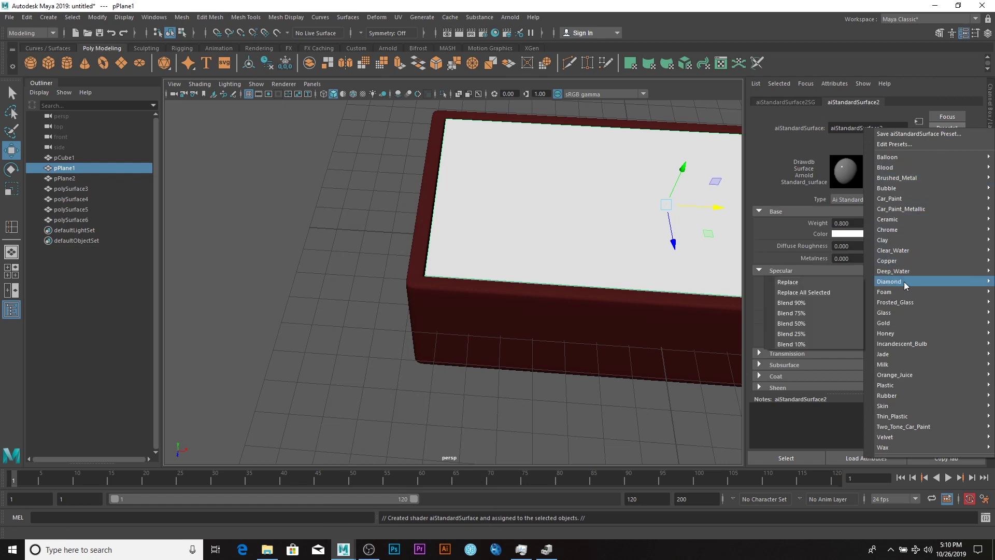
pyautogui.moveTo(907, 195)
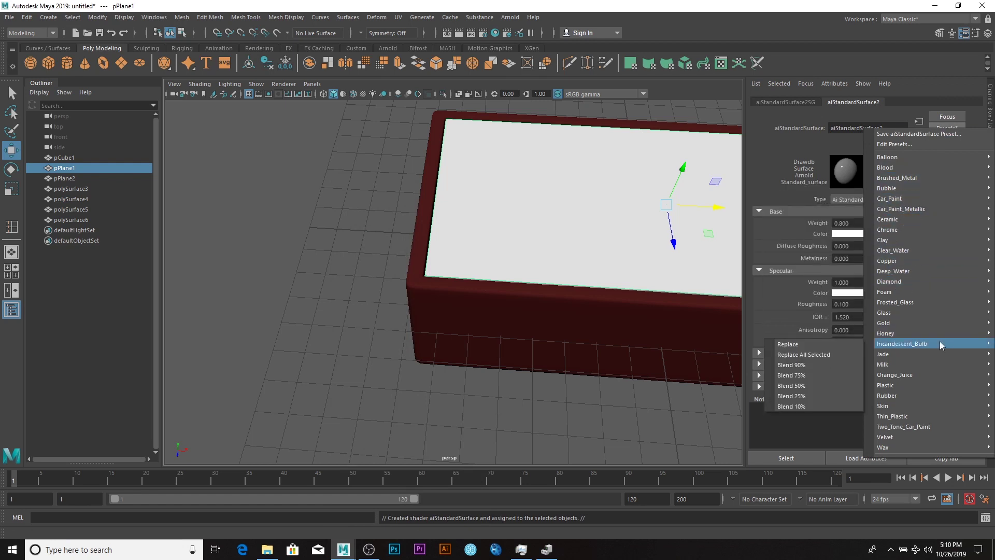
pyautogui.moveTo(923, 311)
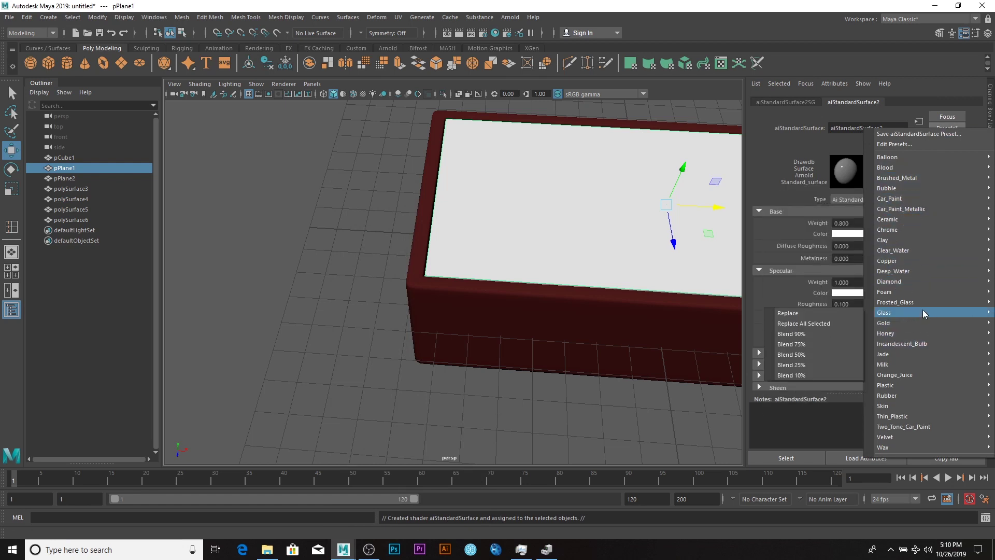
pyautogui.click(843, 313)
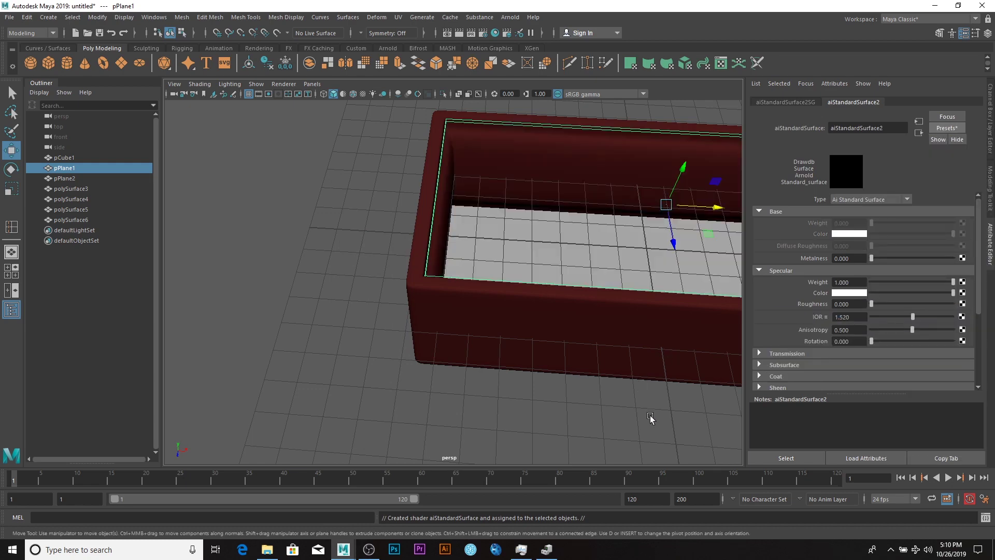
# - Select the box, panels and all four casters and raise them together in the side view until the casters rest on the grid
pyautogui.keyDown('alt'); pyautogui.moveTo(655, 412); pyautogui.dragTo(645, 382); pyautogui.keyUp('alt')
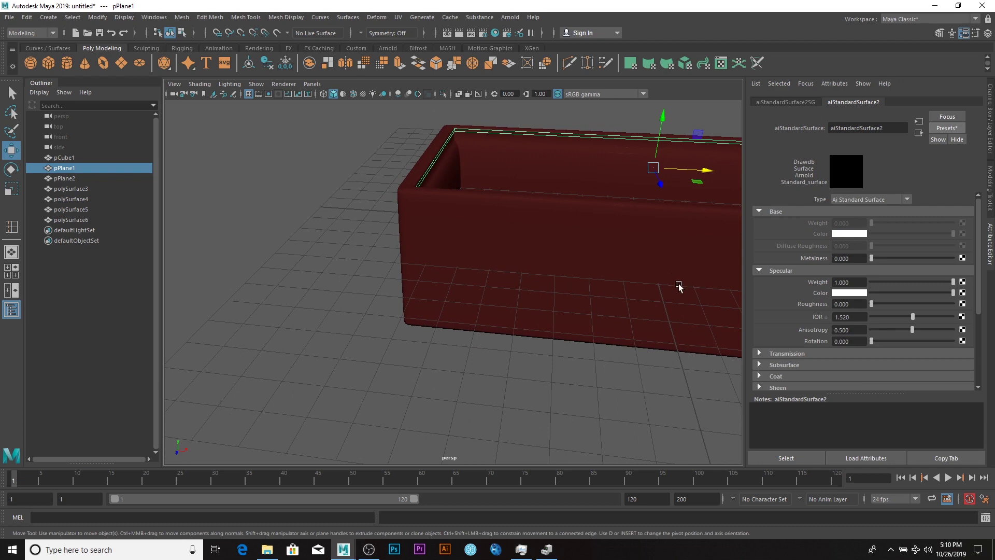
pyautogui.keyDown('alt'); pyautogui.moveTo(666, 290); pyautogui.dragTo(611, 327); pyautogui.keyUp('alt')
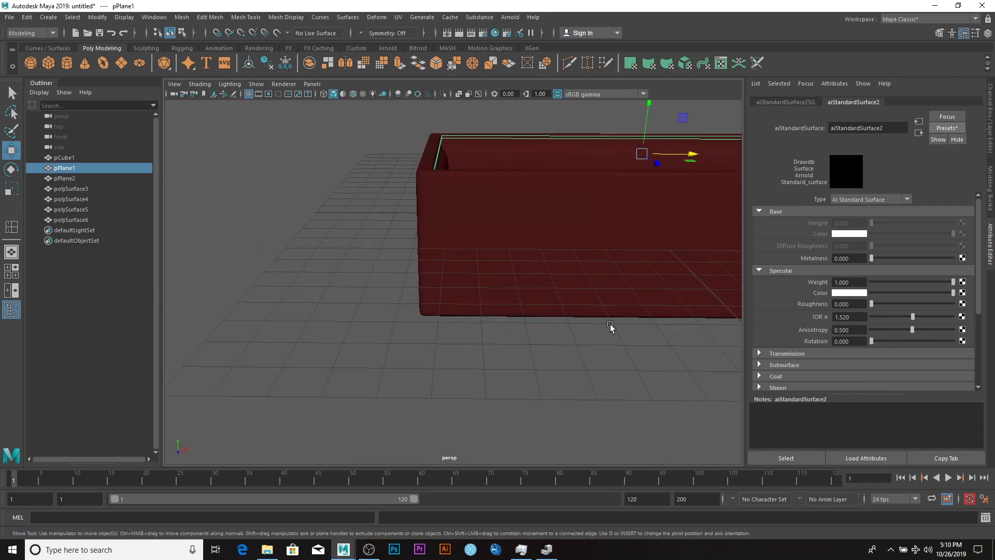
pyautogui.press('r')
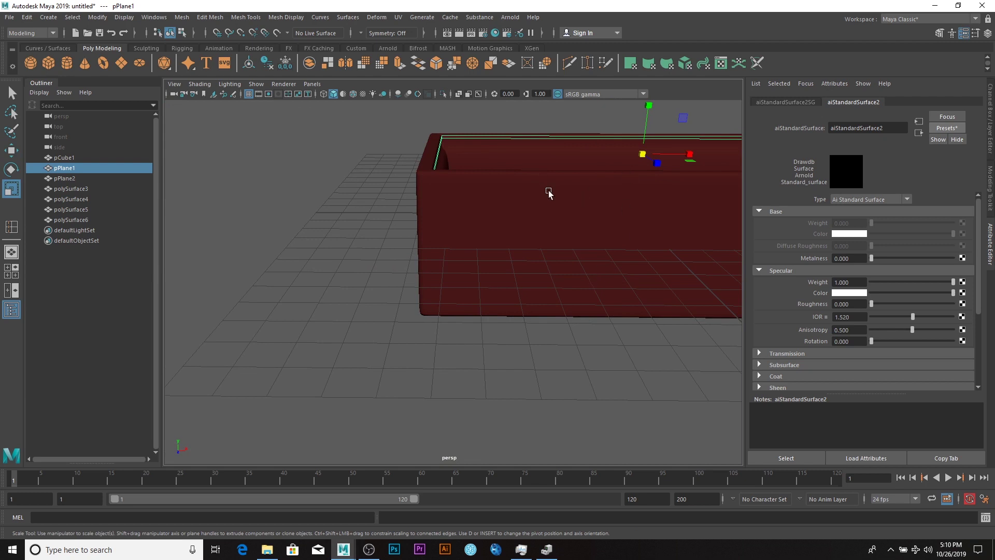
pyautogui.press('w')
pyautogui.moveTo(399, 138); pyautogui.dragTo(741, 375)
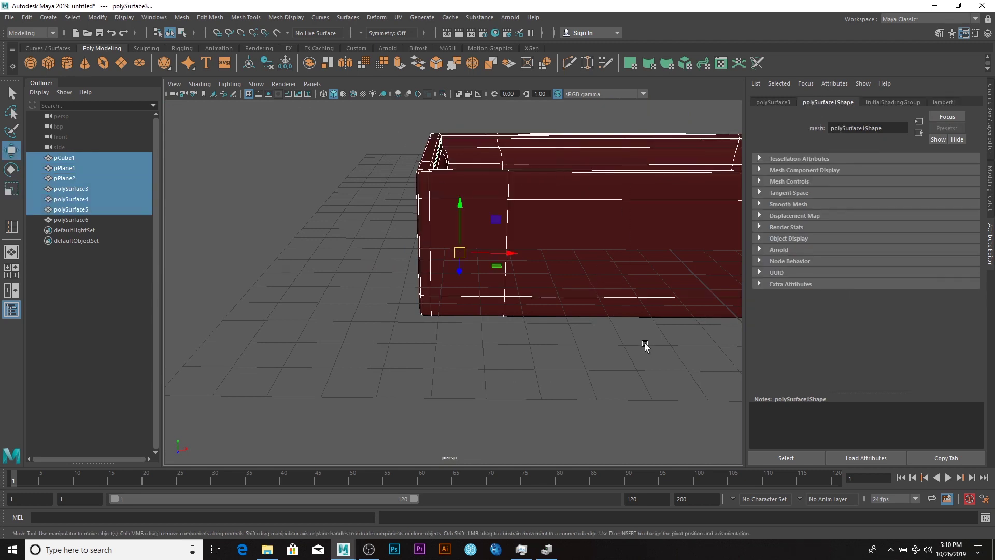
pyautogui.press('f')
pyautogui.moveTo(185, 165); pyautogui.dragTo(775, 475)
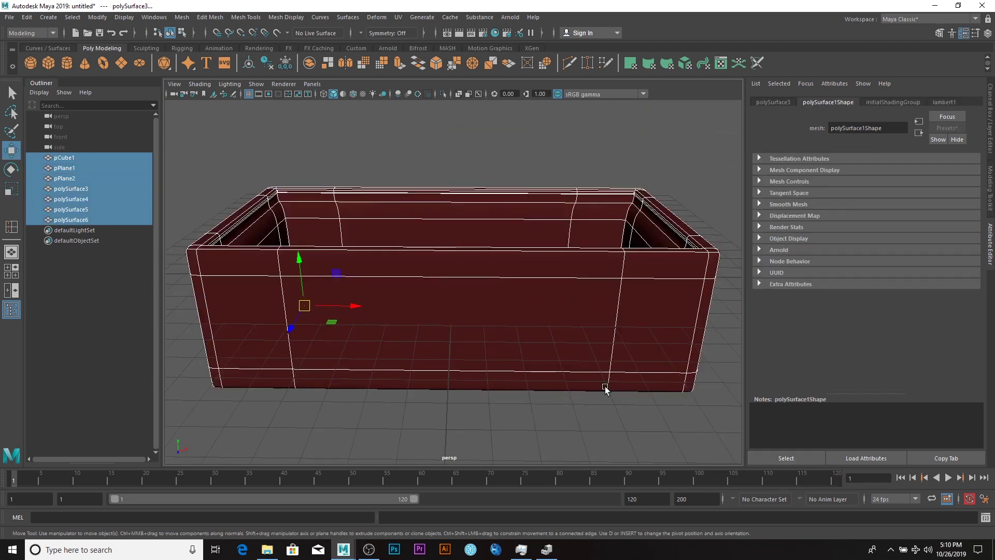
pyautogui.press('space')
pyautogui.press('space')
pyautogui.press('space')
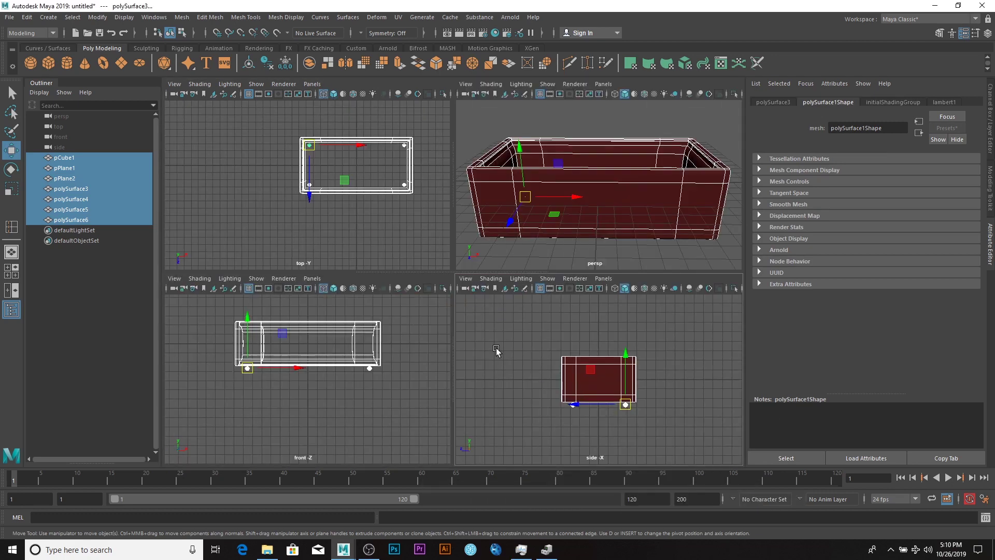
pyautogui.press('space')
pyautogui.moveTo(519, 284); pyautogui.dragTo(518, 230)
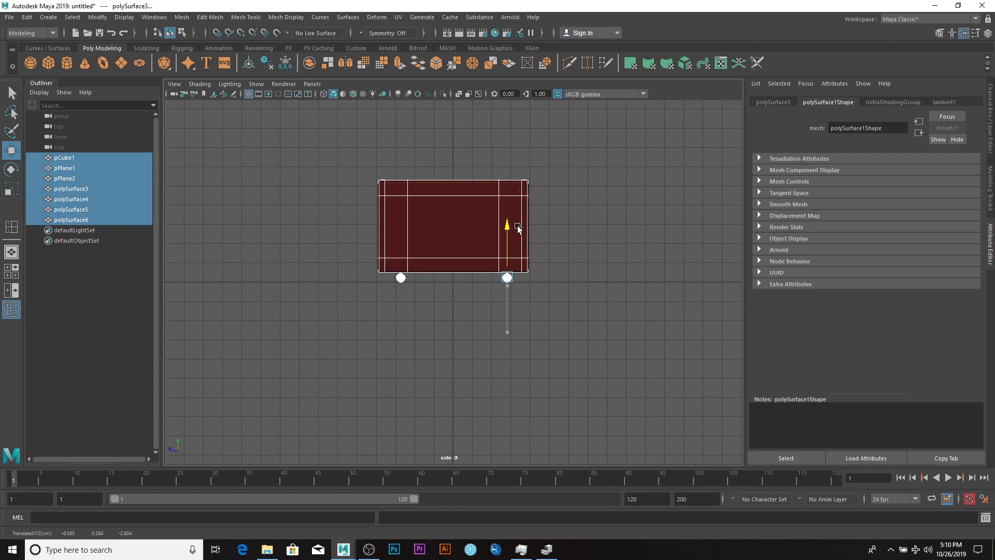
pyautogui.click(591, 235)
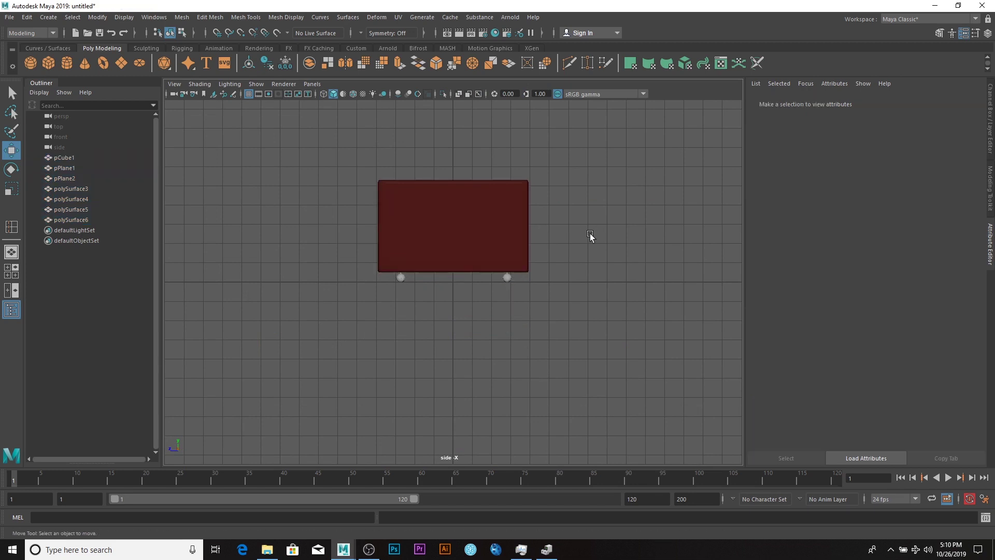
pyautogui.press('space')
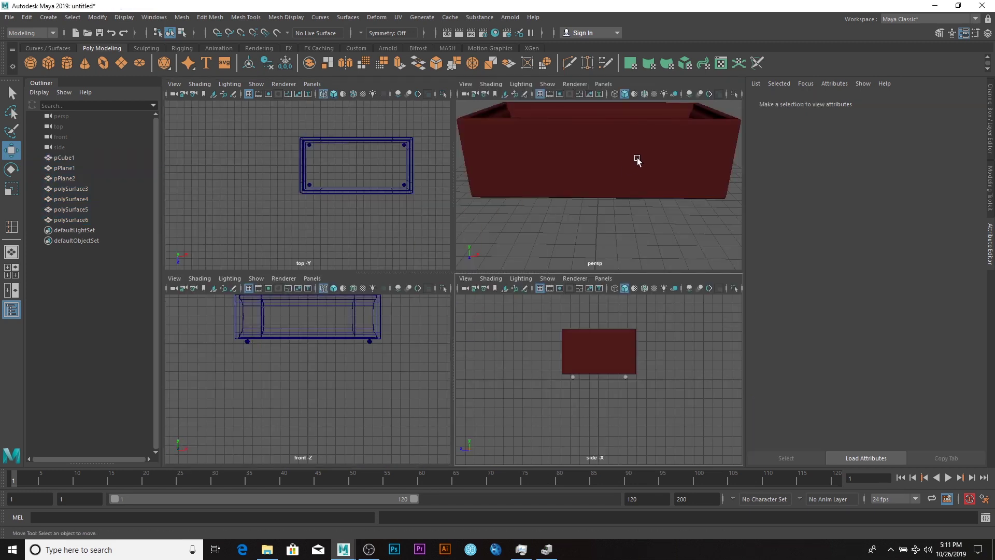
pyautogui.keyDown('alt'); pyautogui.moveTo(662, 199); pyautogui.dragTo(644, 204); pyautogui.keyUp('alt')
pyautogui.press('space')
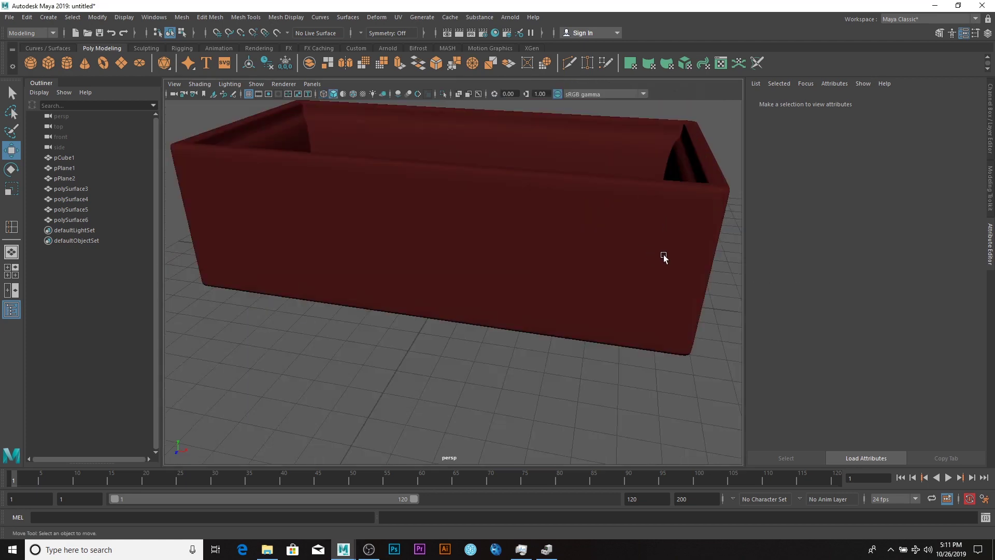
pyautogui.keyDown('alt'); pyautogui.moveTo(662, 257); pyautogui.dragTo(629, 258); pyautogui.keyUp('alt')
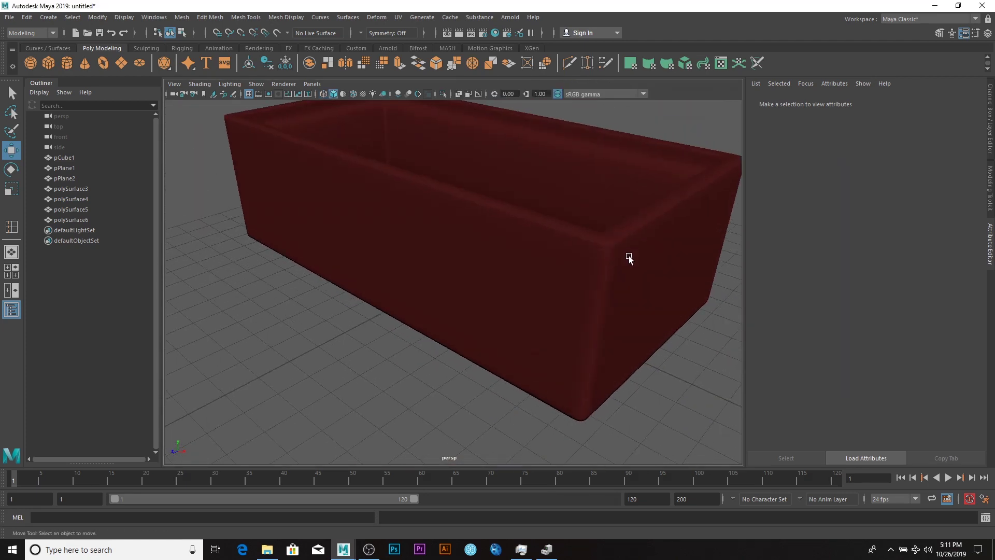